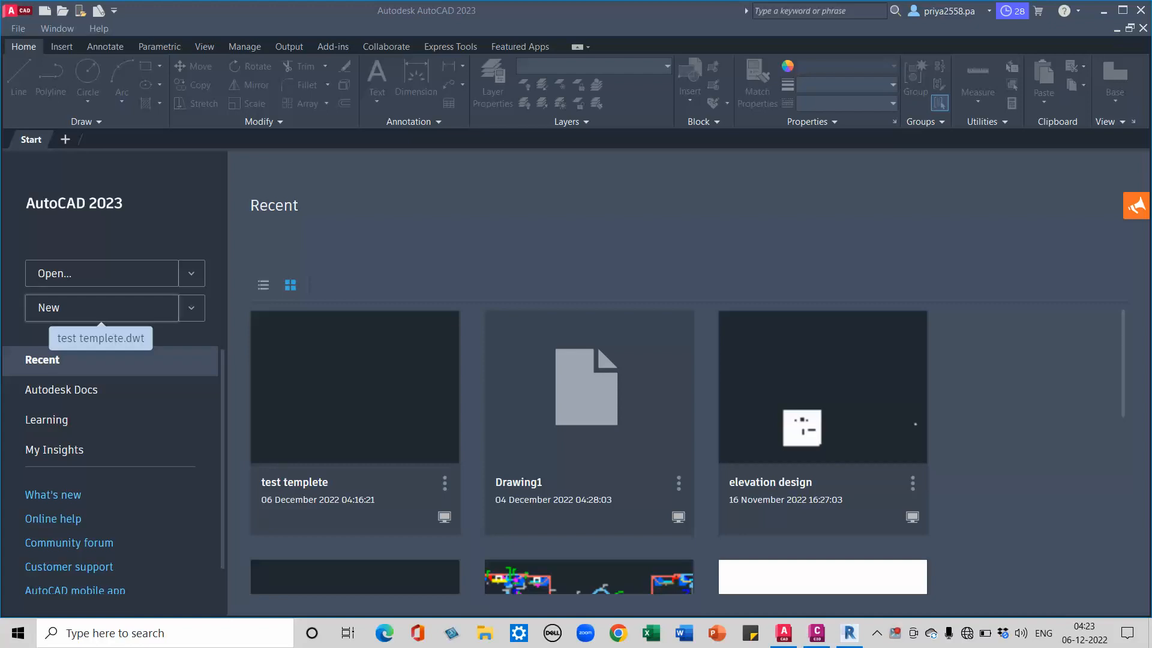
- Examine the list of templates offered for starting a new drawing
click(192, 307)
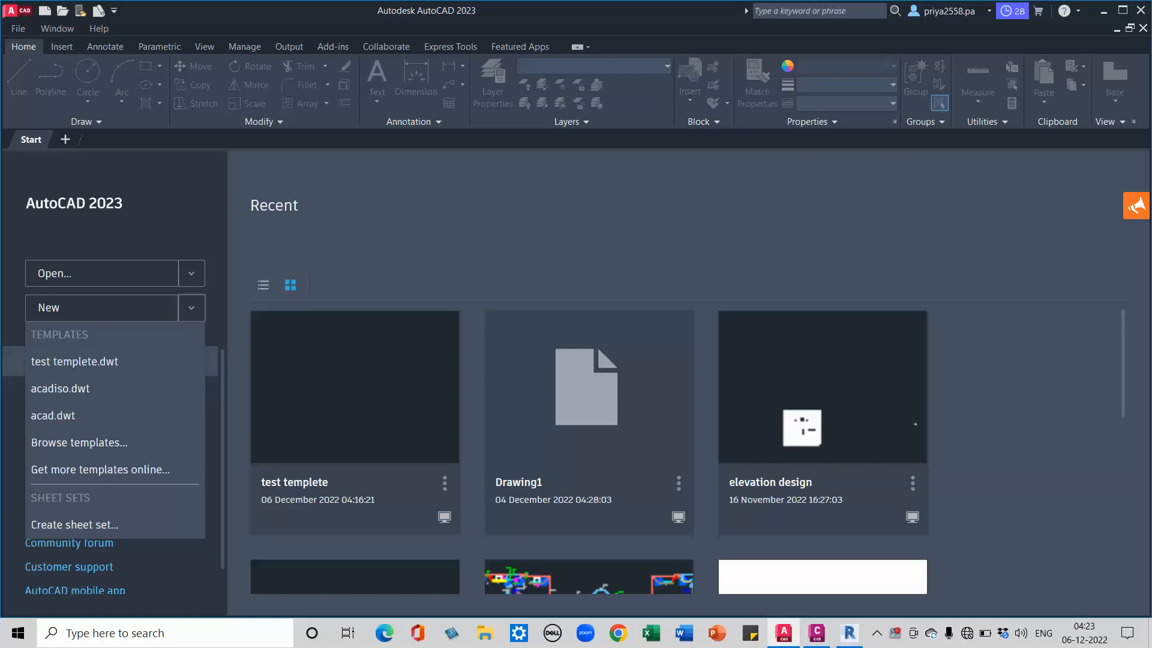
key(Down)
key(Down)
key(Down)
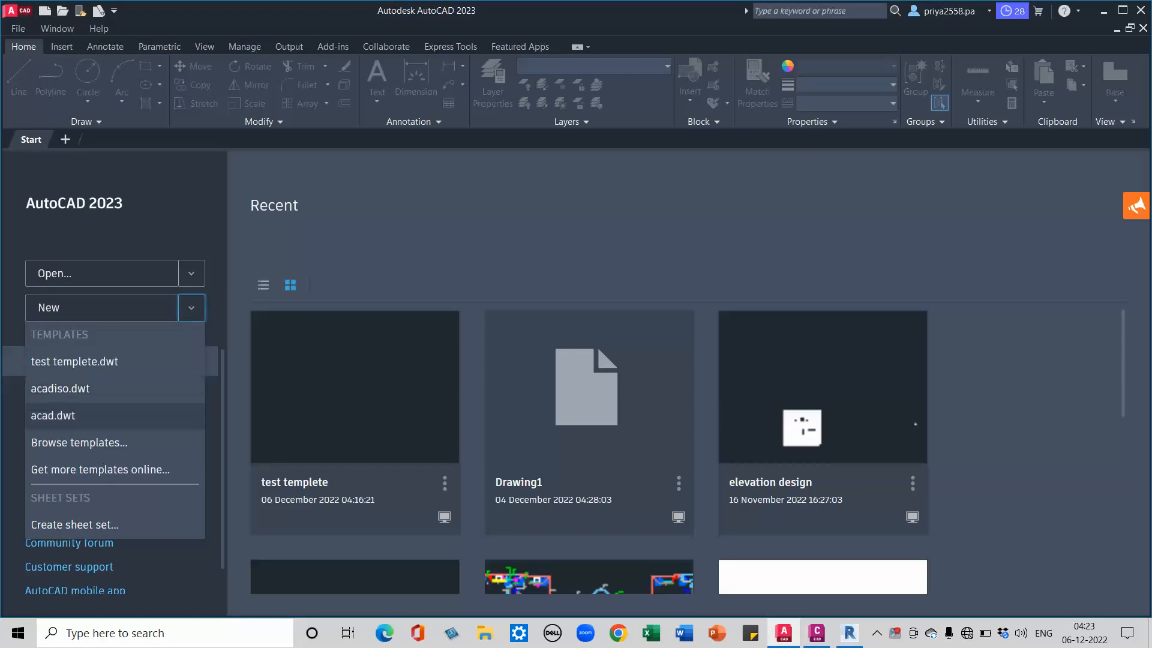
key(Up)
key(Up)
key(Down)
key(Down)
key(Down)
key(Down)
key(Up)
key(Up)
key(Up)
key(Up)
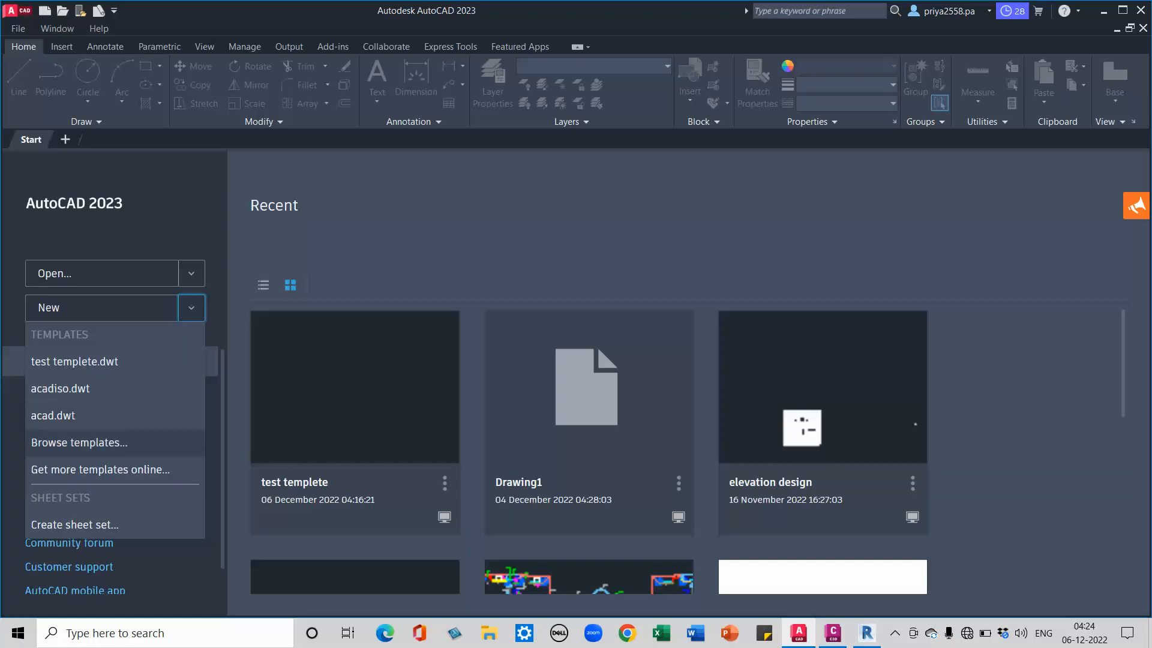
- Browse the template files and create a new drawing from the acad template
click(79, 442)
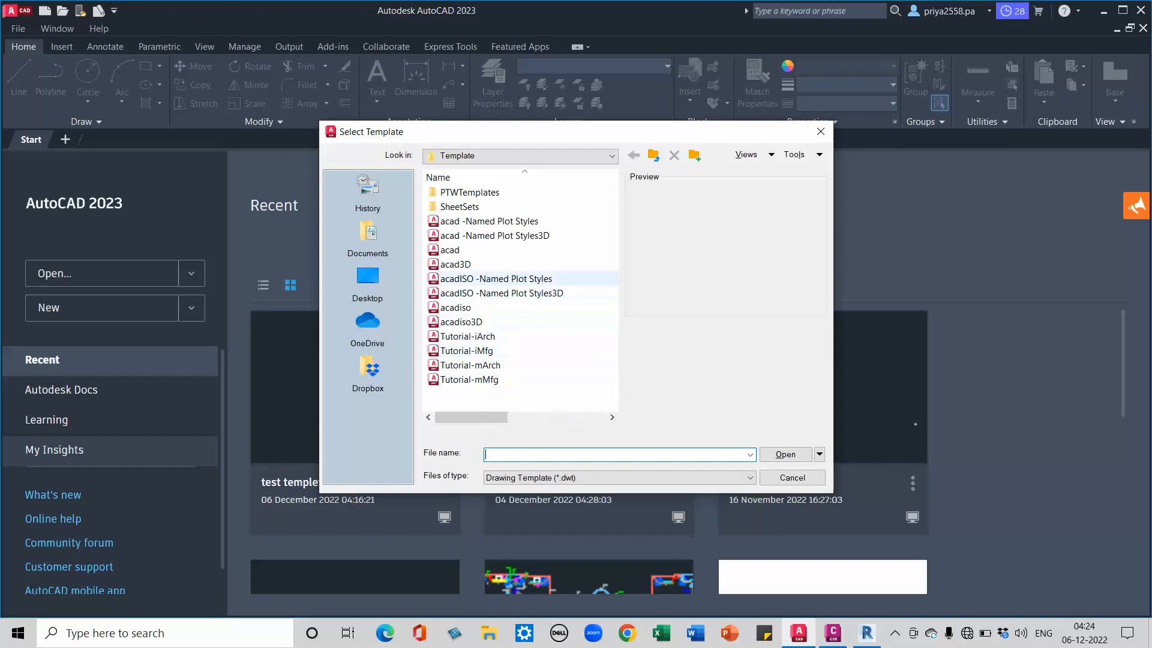
click(449, 250)
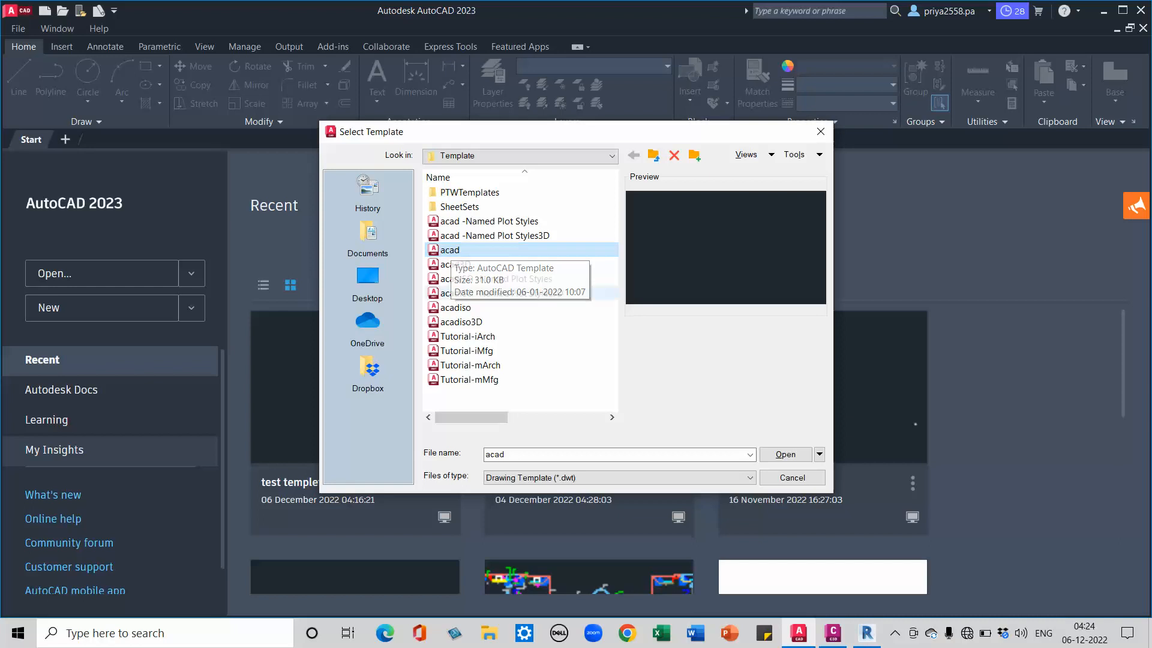
click(456, 308)
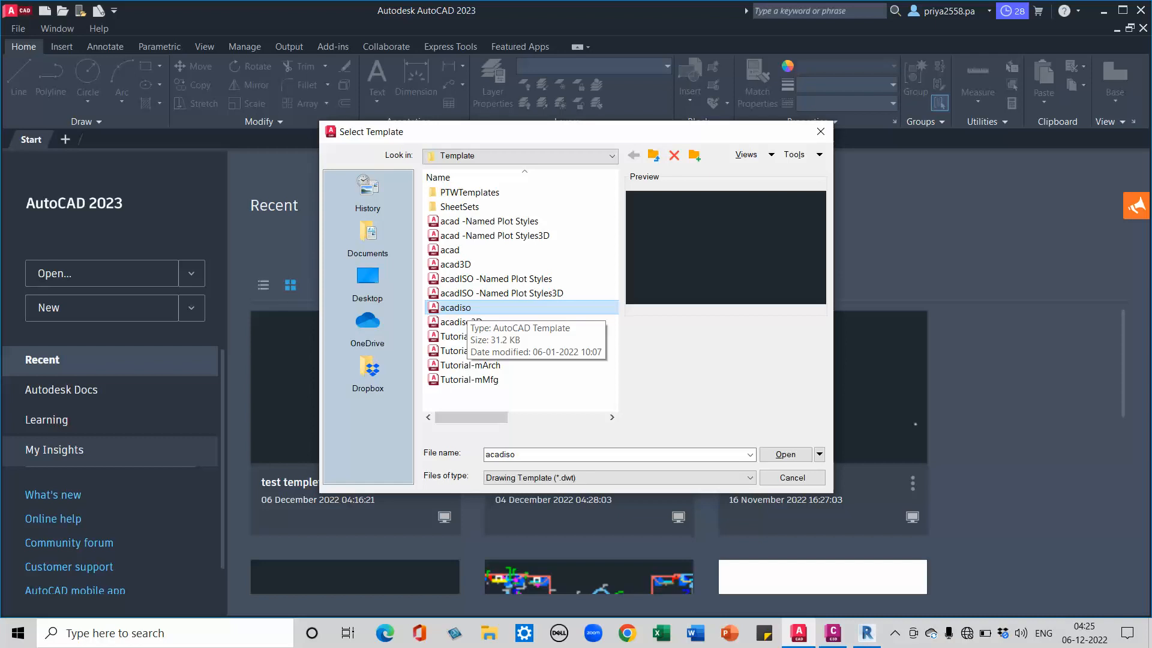
click(451, 250)
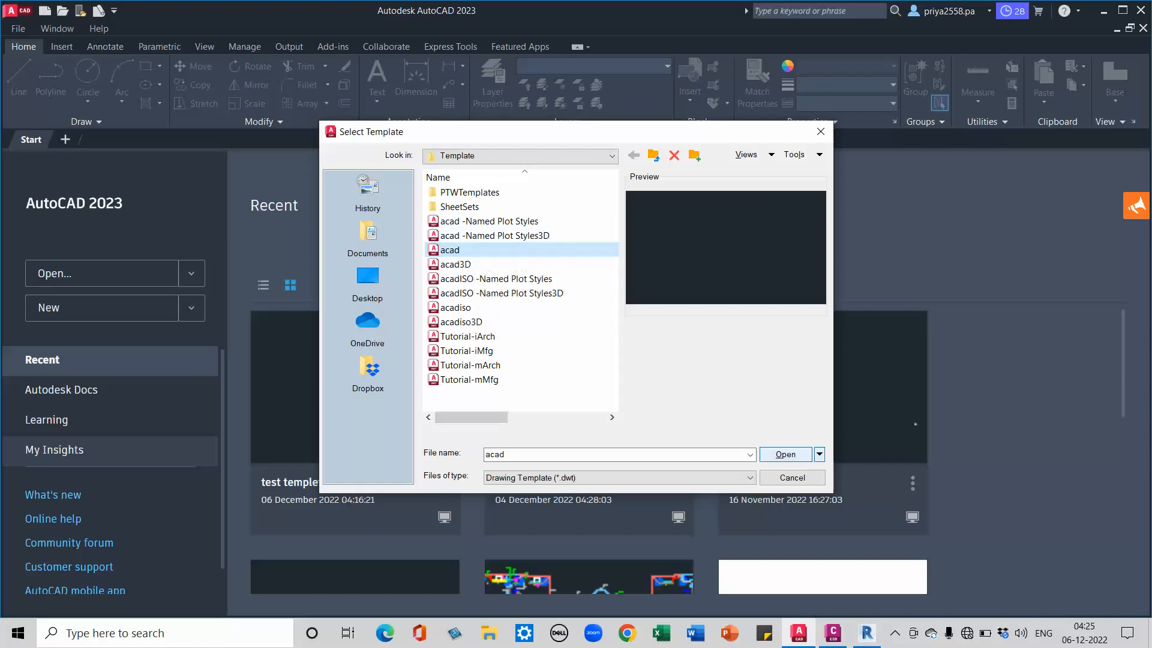
click(786, 455)
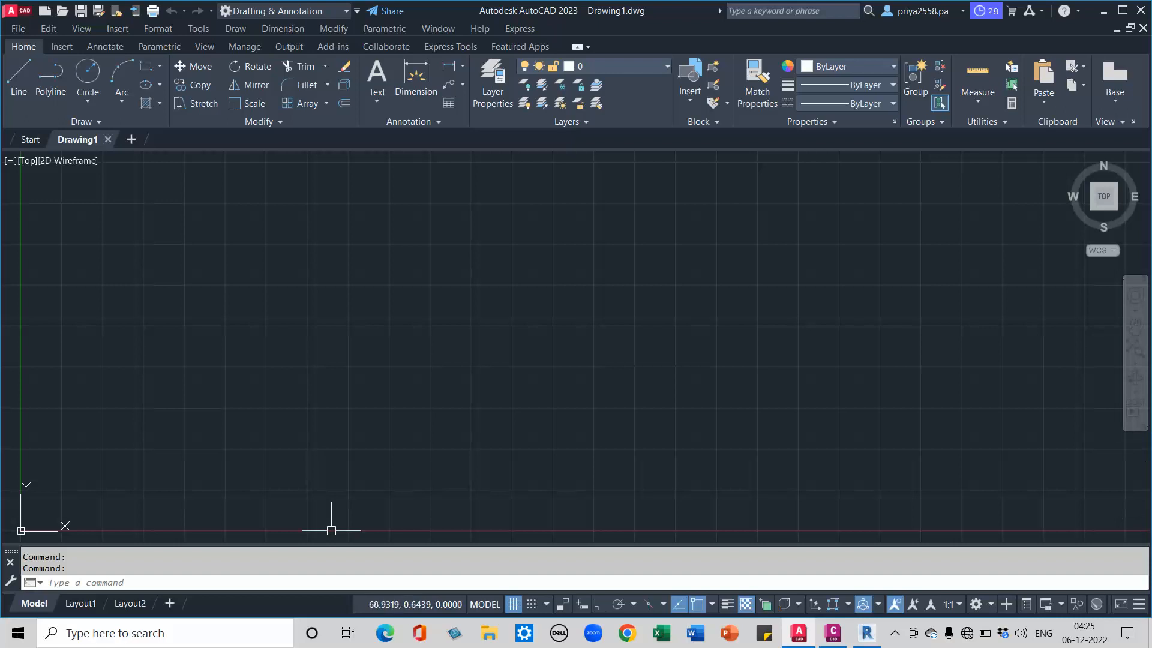
scroll(528, 312, down, 4)
middle_drag(556, 296, 254, 350)
middle_drag(165, 358, 220, 335)
middle_drag(300, 310, 308, 332)
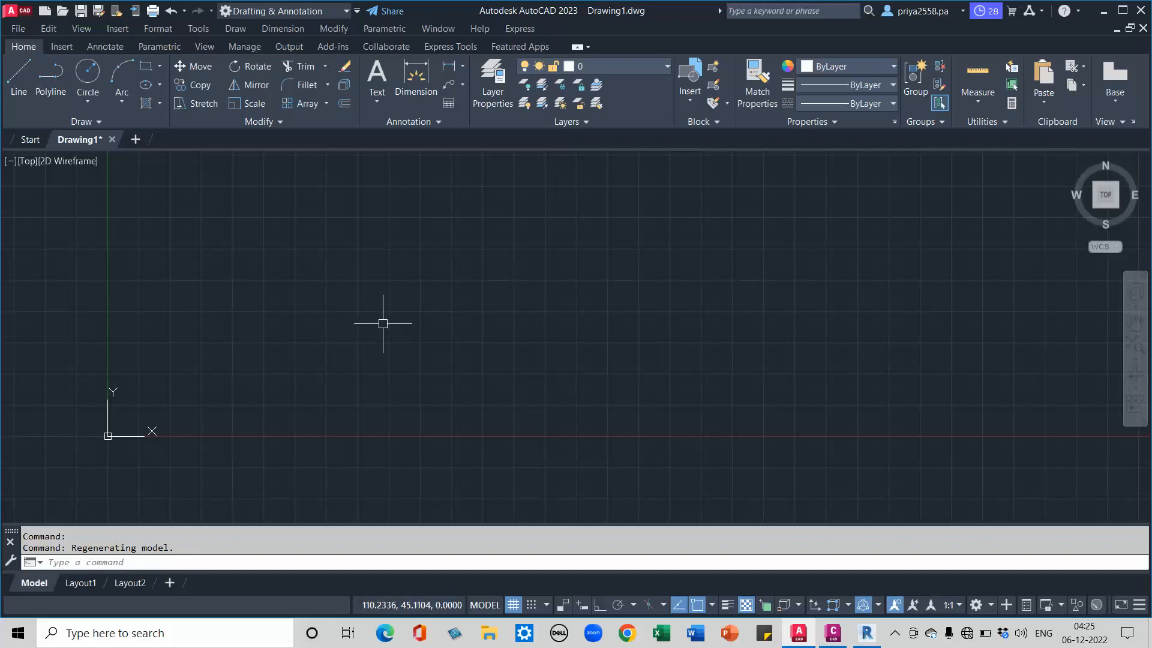
- Minimise AutoCAD, switch to File Explorer and open the personal user folder under Users on drive C
click(1104, 10)
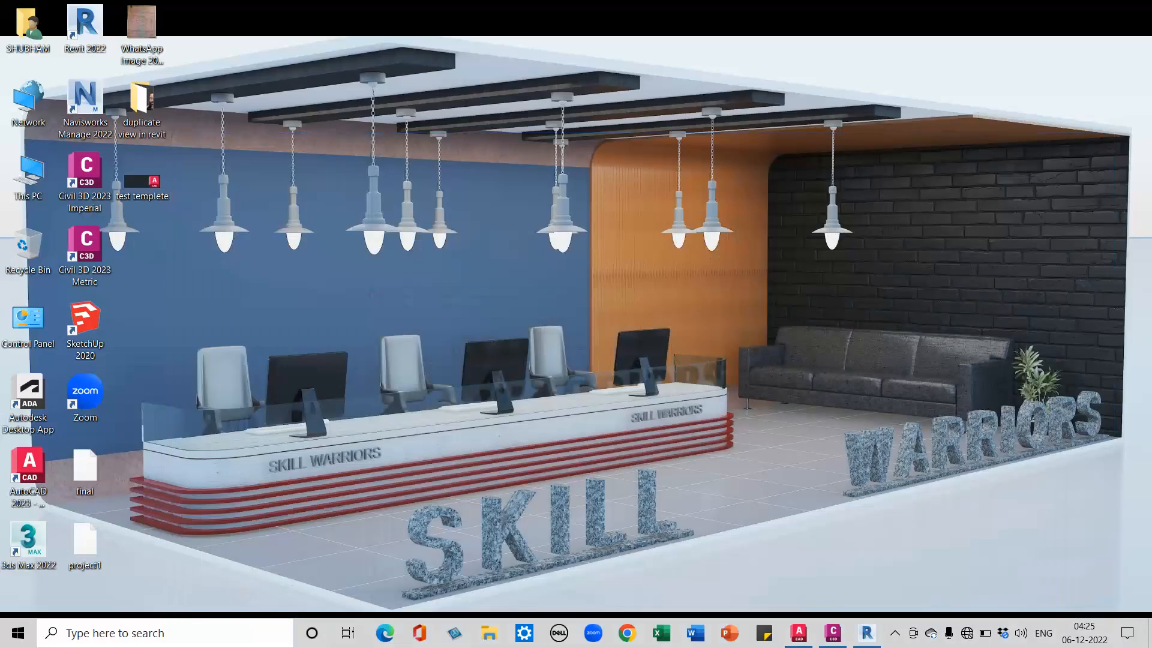
double_click(28, 173)
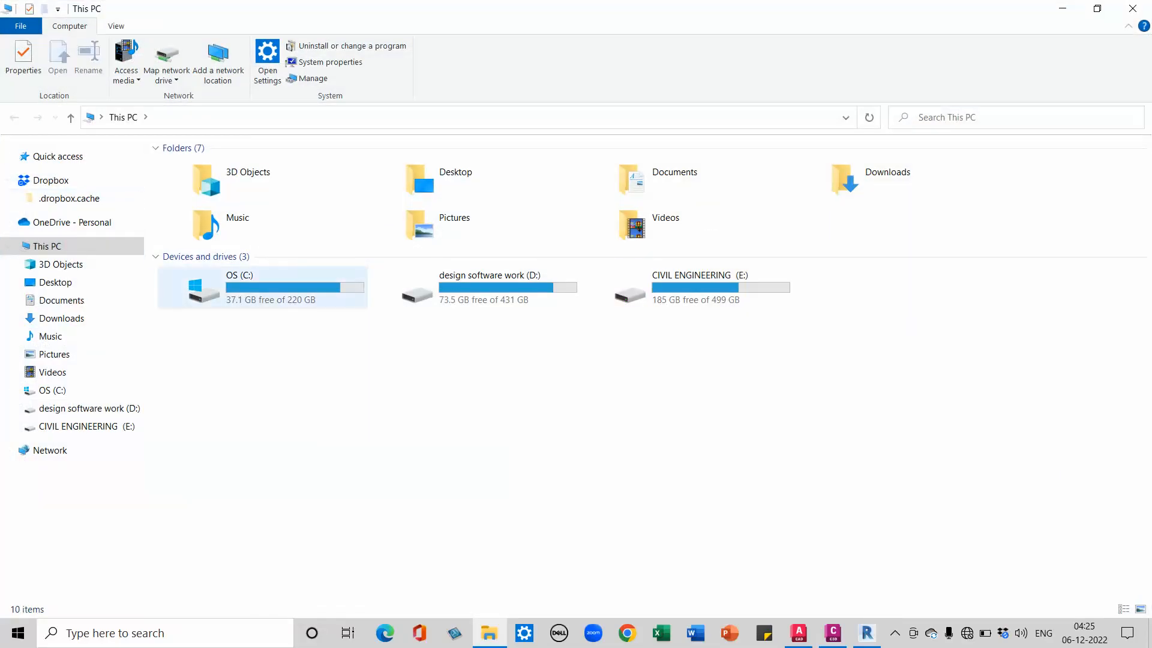
click(895, 633)
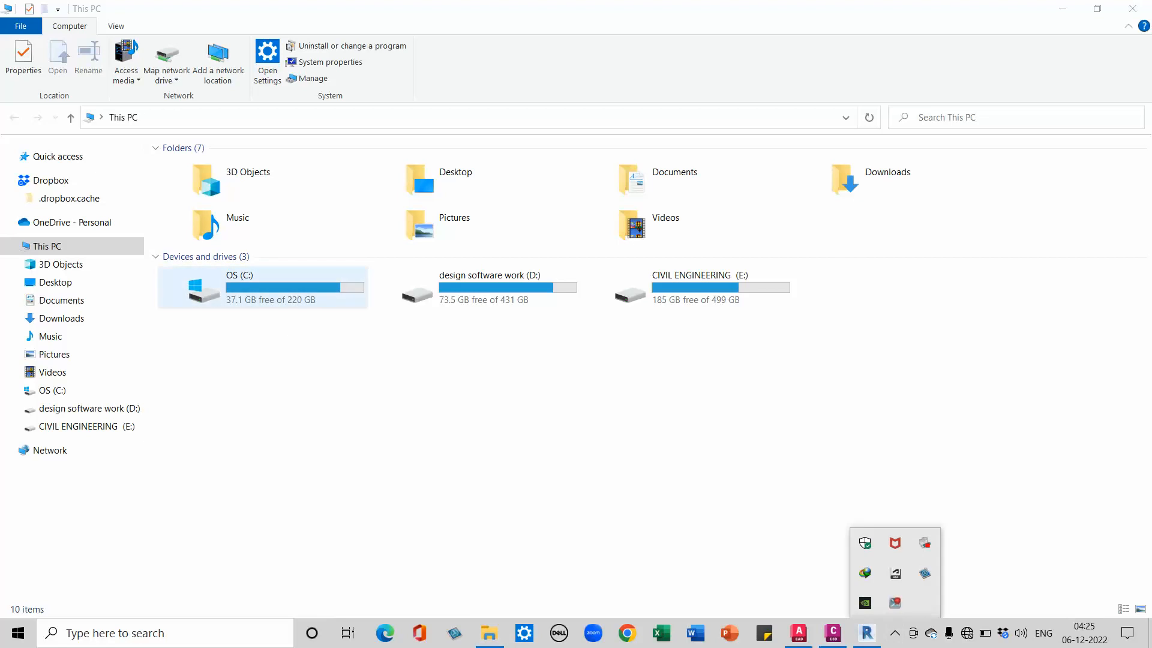
click(276, 288)
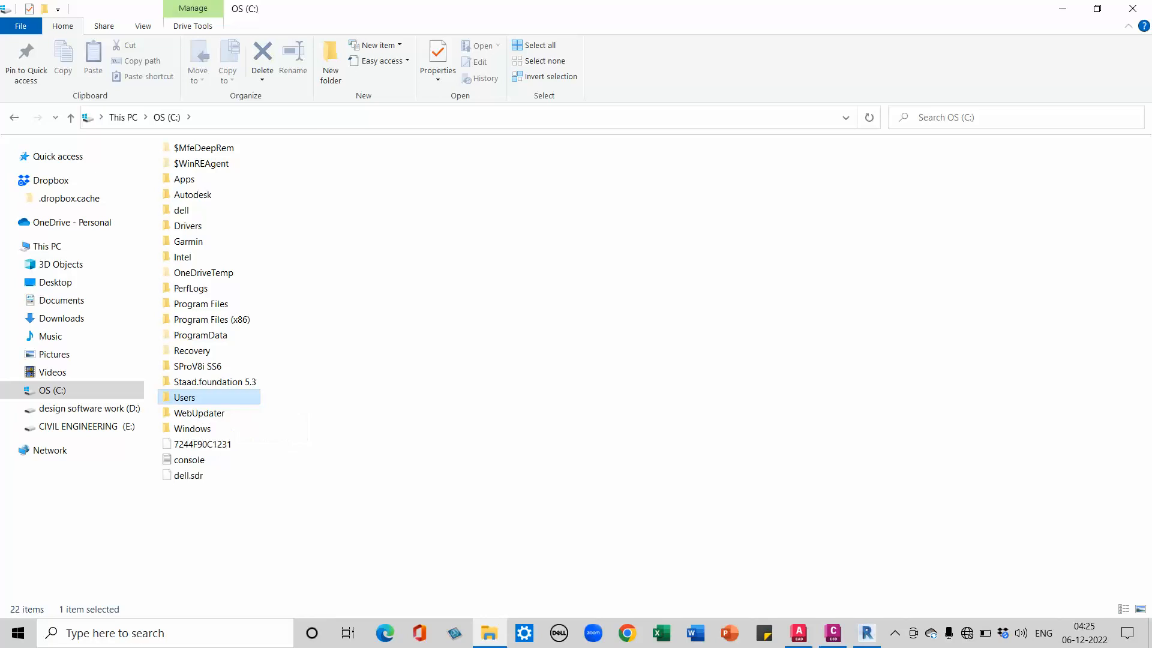
double_click(184, 397)
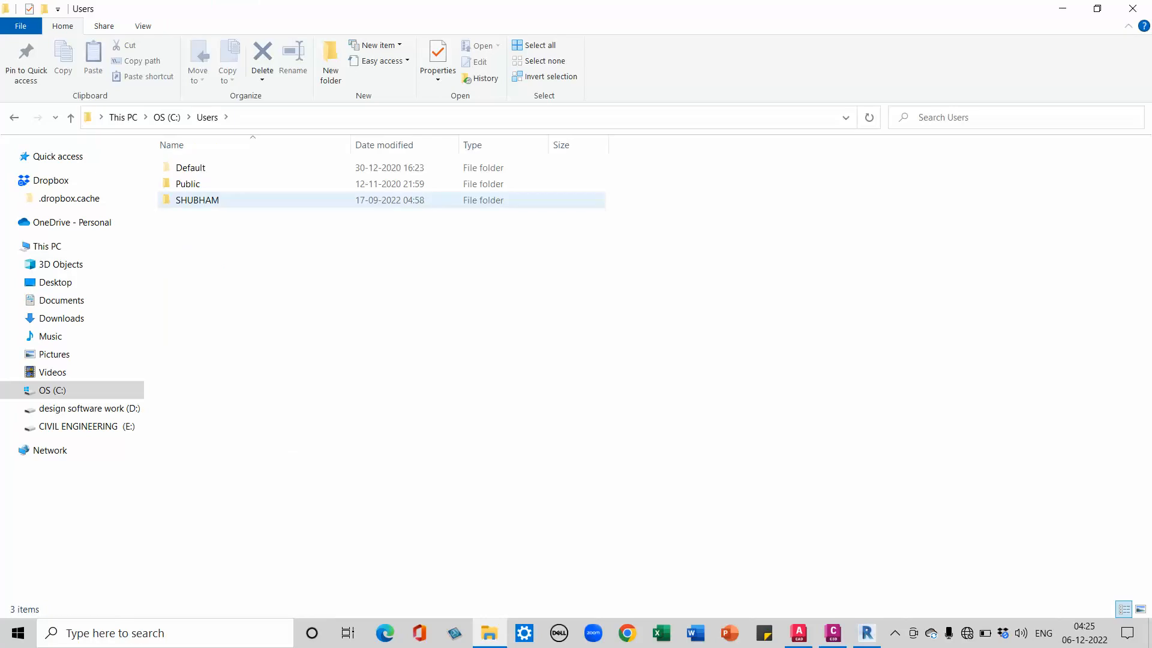
click(192, 201)
double_click(197, 200)
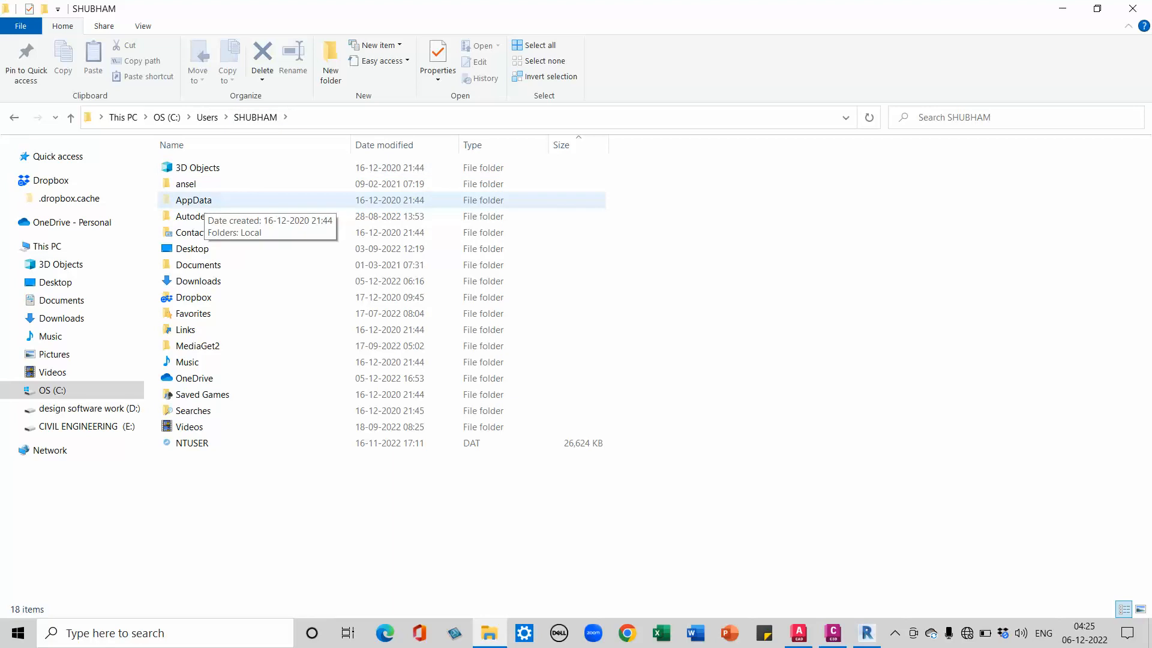
- Go into the AppData\Local\Autodesk folder of the user profile
double_click(194, 199)
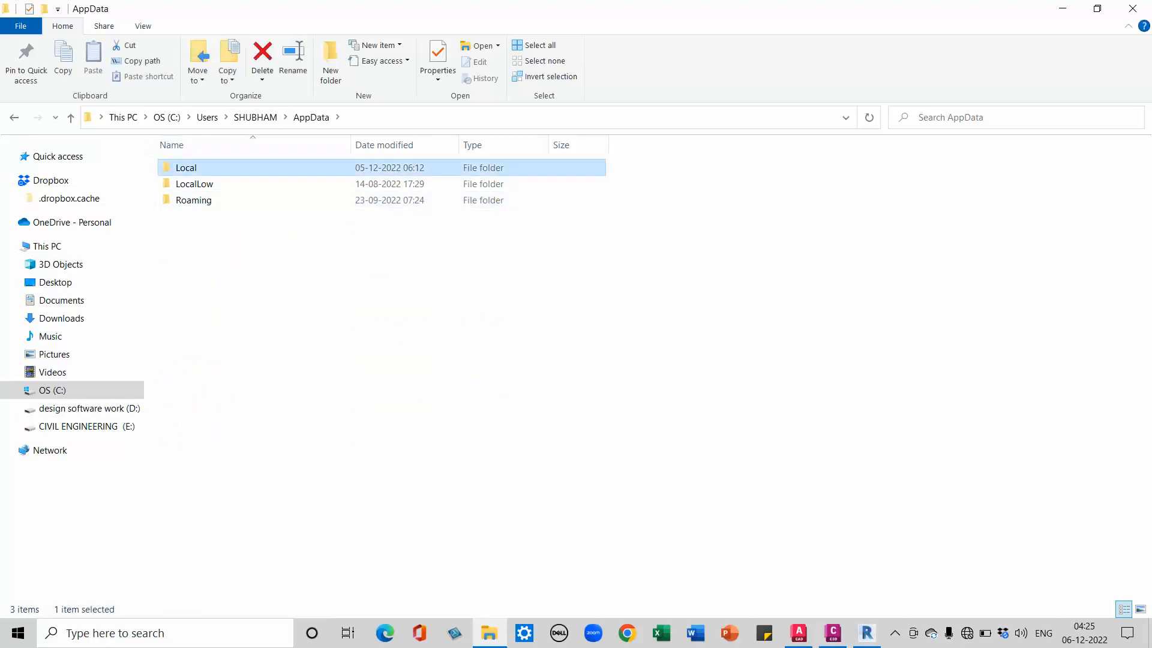
double_click(186, 167)
key(Down)
key(Down)
key(Down)
key(Down)
key(Down)
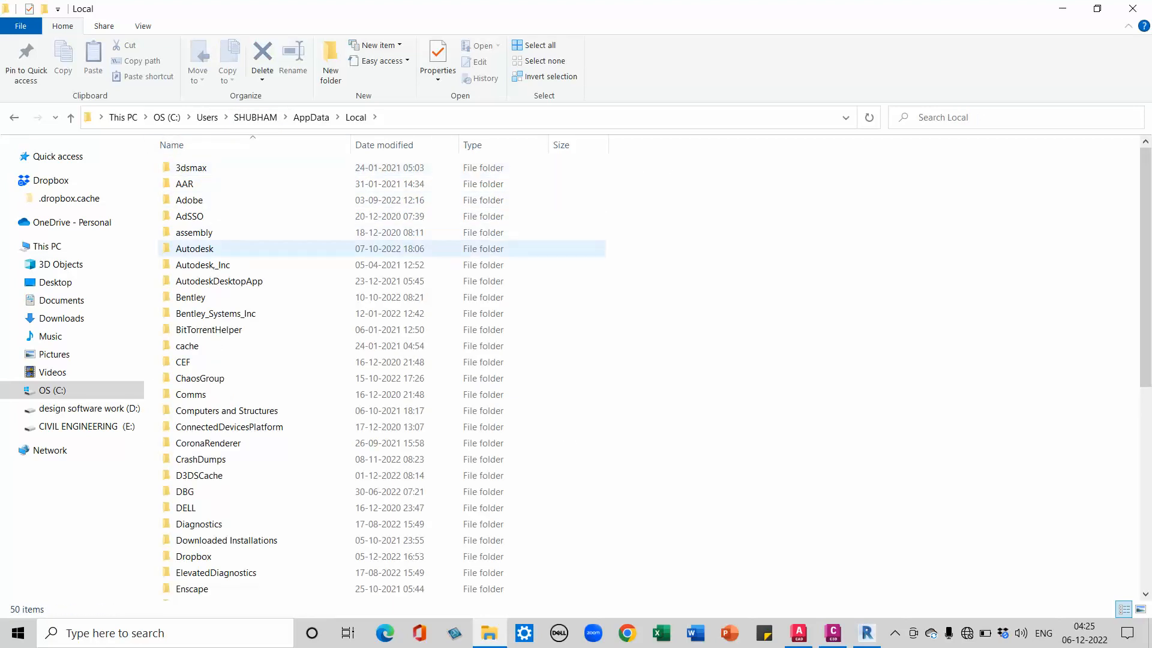
key(Return)
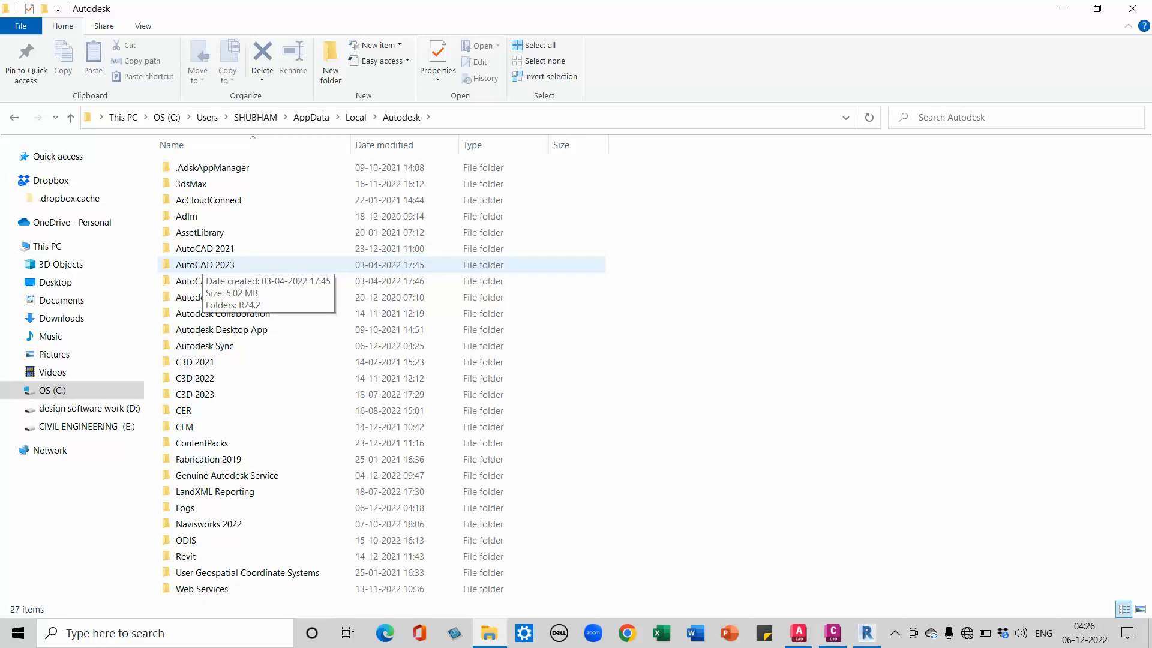
- Open the Template folder under AutoCAD 2023\R24.2\enu
double_click(204, 265)
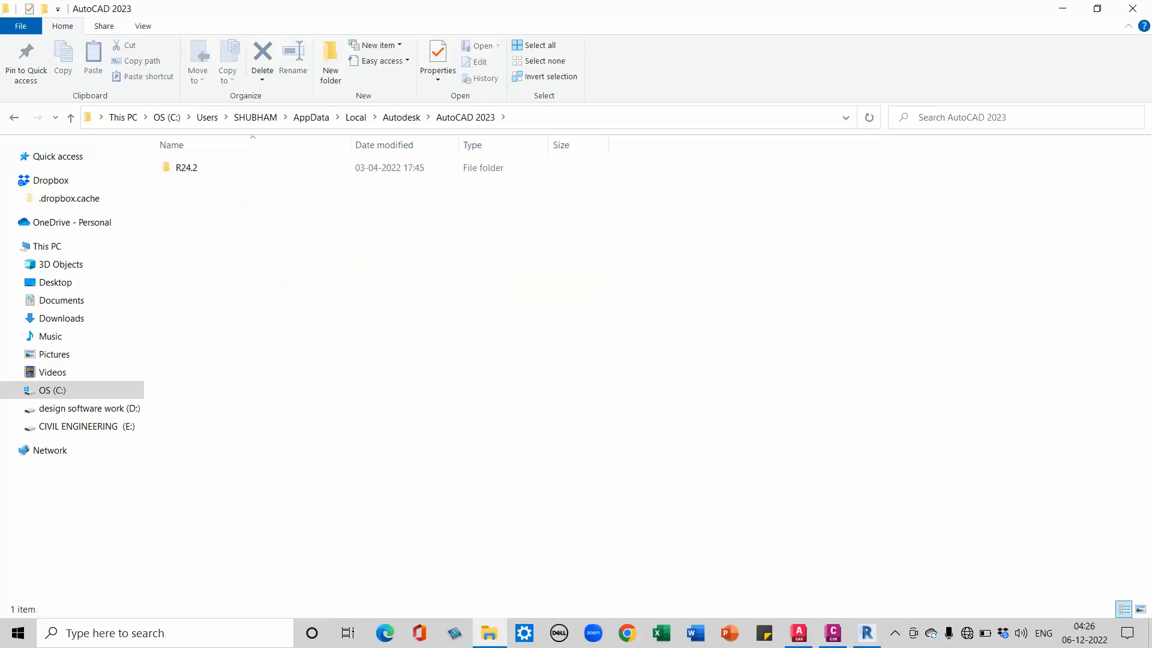
click(183, 168)
double_click(183, 168)
double_click(183, 168)
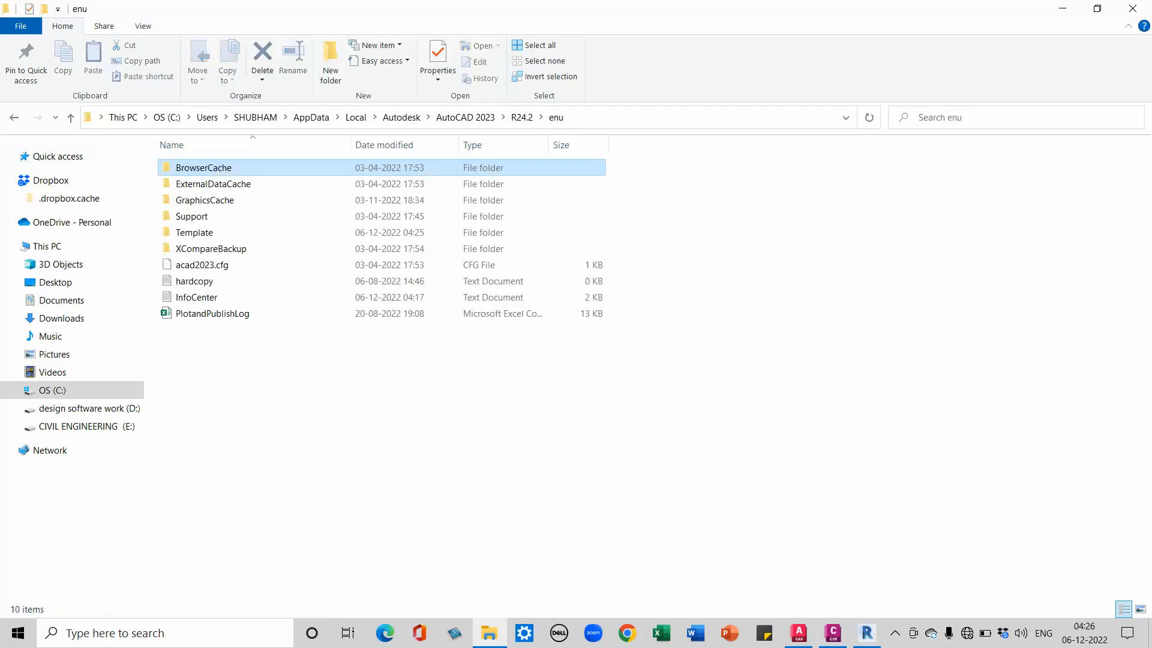
double_click(195, 232)
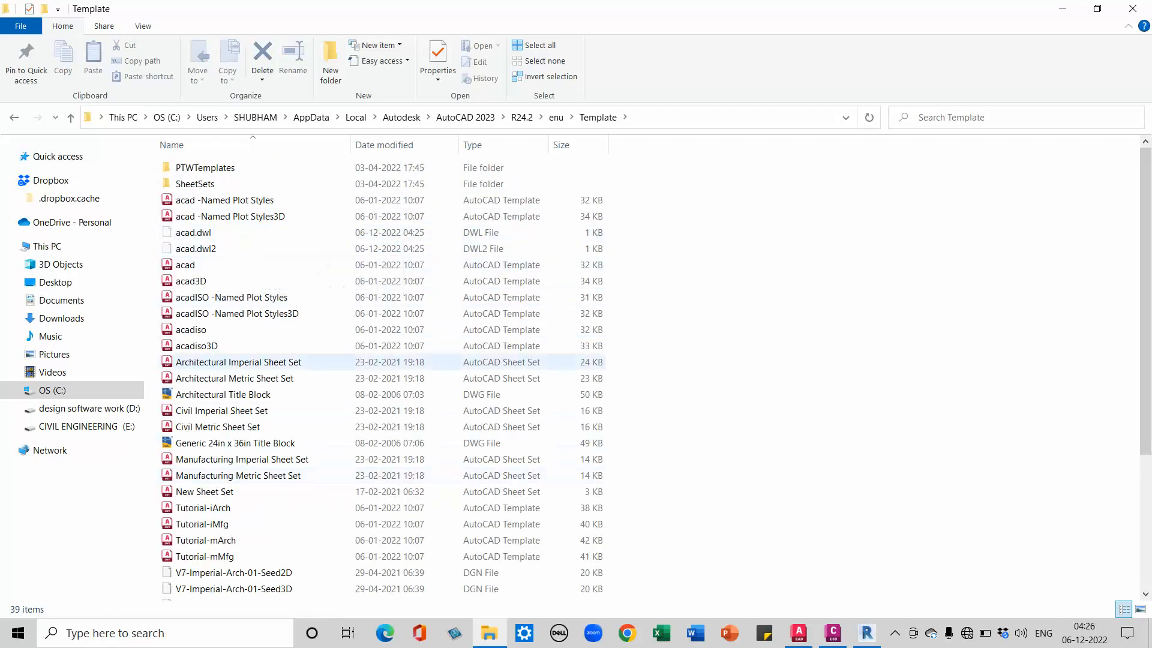
- Look through the files stored in the Template folder and close File Explorer
scroll(240, 353, down, 1)
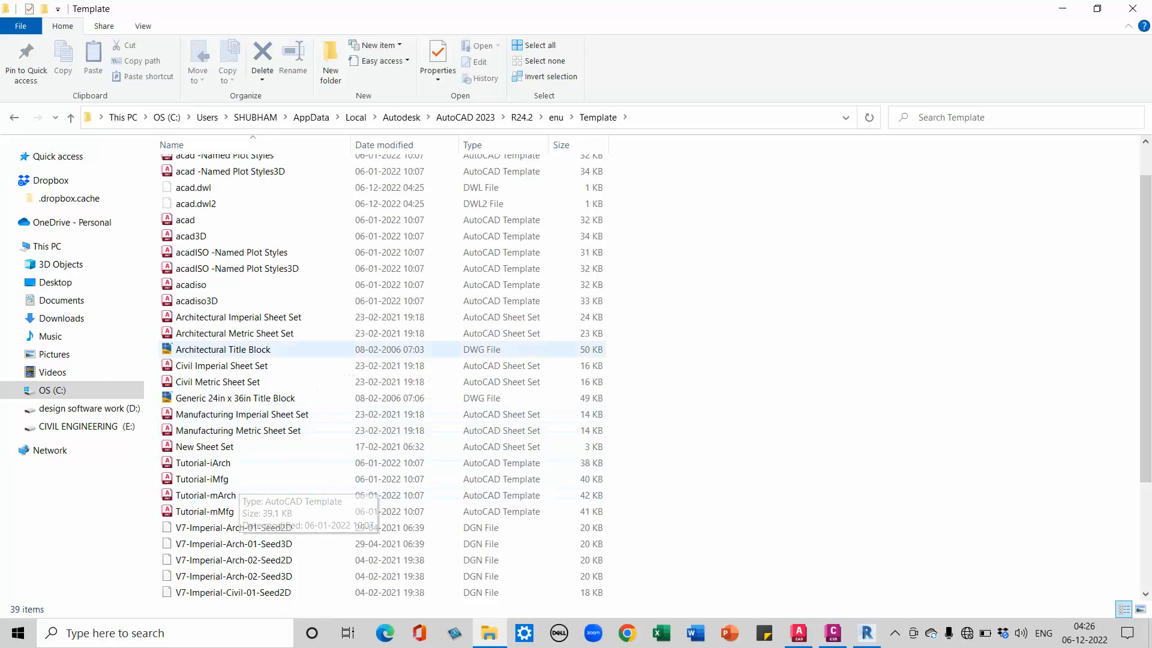
scroll(252, 463, down, 1)
scroll(252, 463, up, 2)
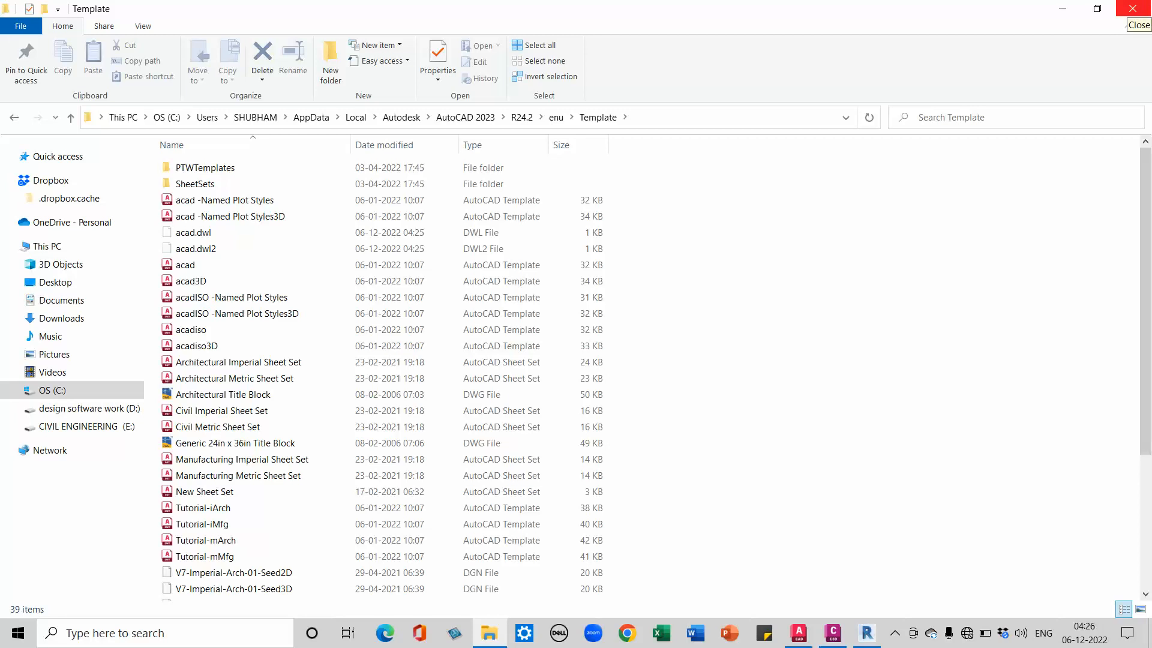
click(1127, 9)
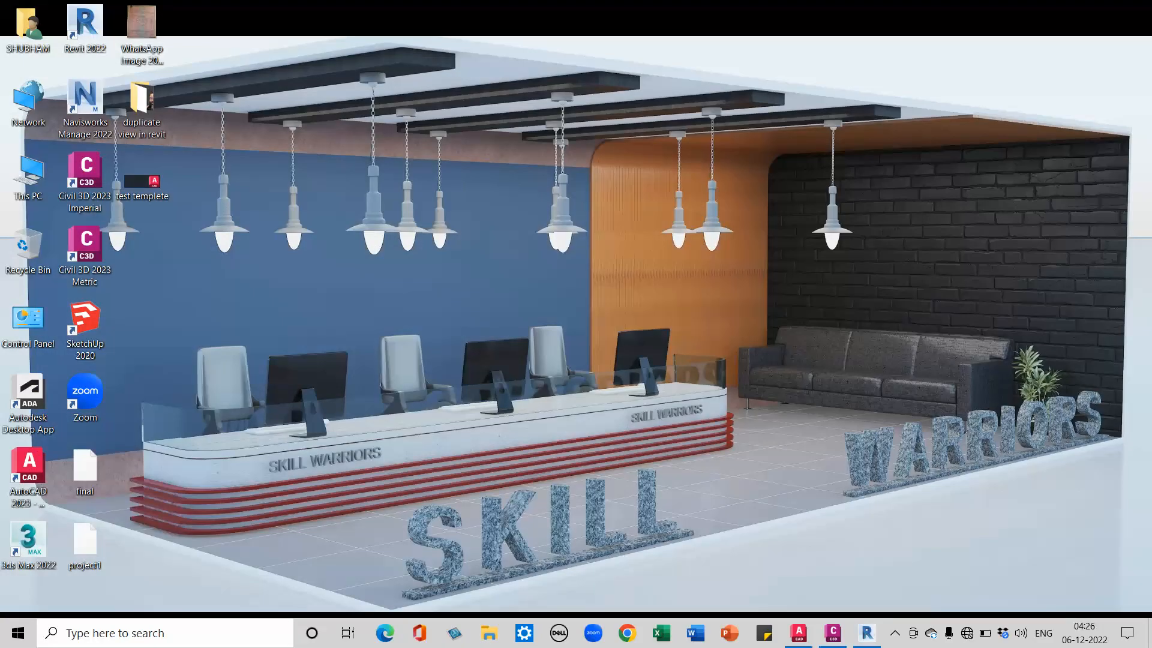
- Switch back to AutoCAD, close Drawing1 without saving and start a new drawing from acad.dwt
click(798, 632)
scroll(306, 280, down, 2)
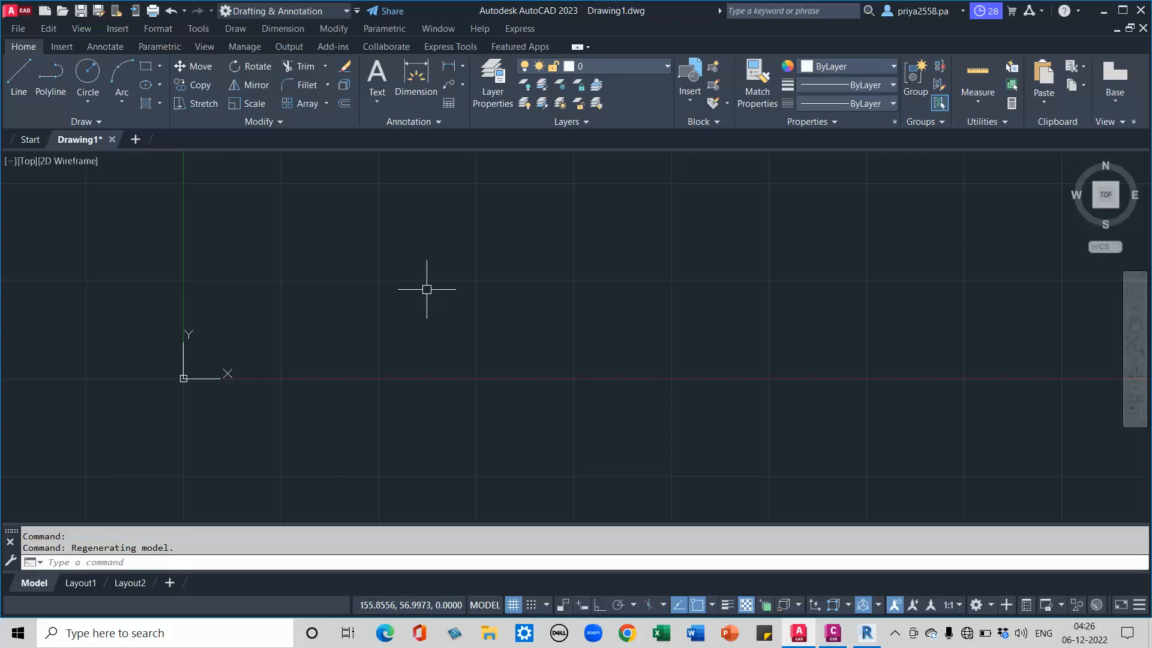
click(112, 139)
click(579, 349)
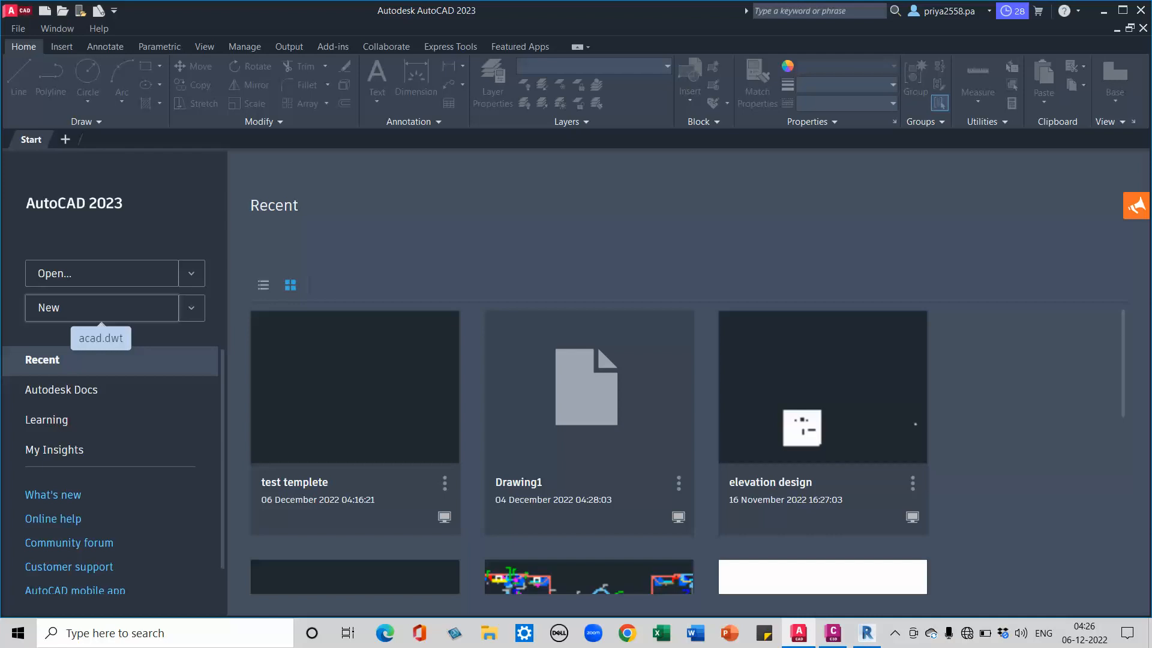
click(99, 309)
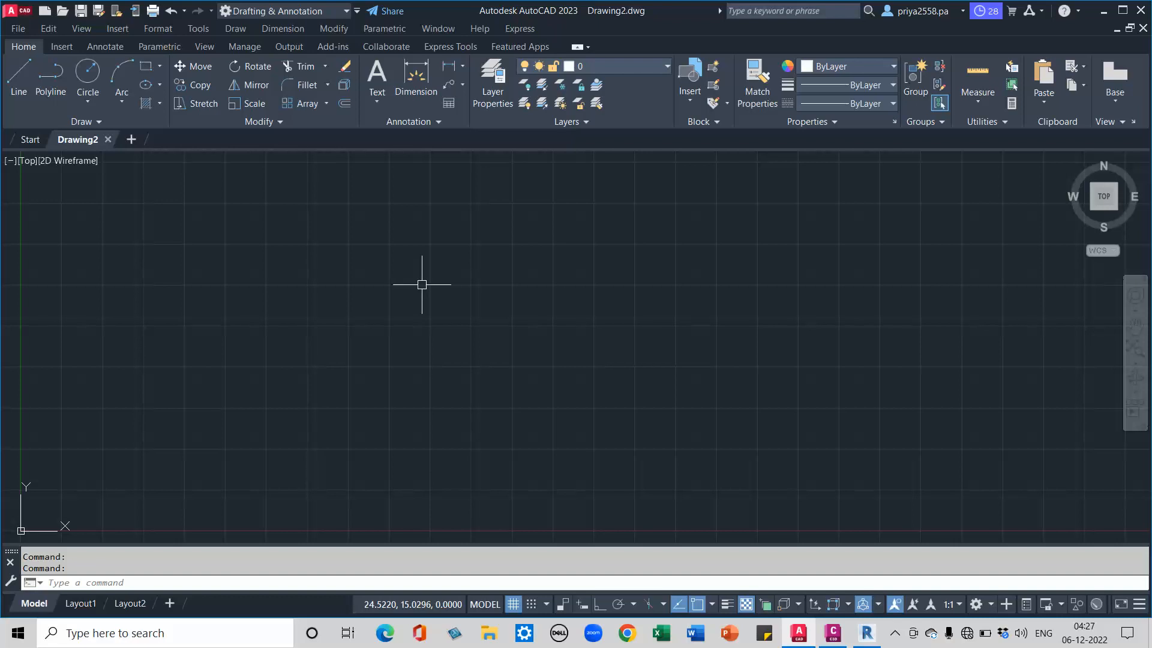
- Review the My Workspace choices in the Workspace Settings dialog and close it without applying changes
click(281, 10)
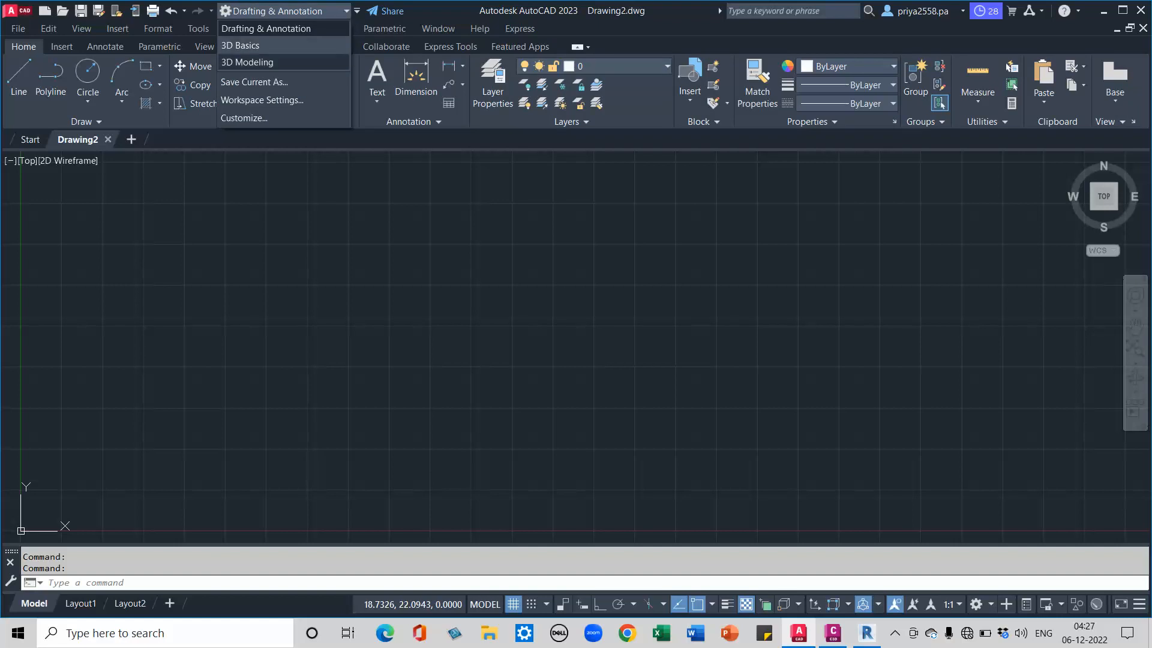
click(262, 99)
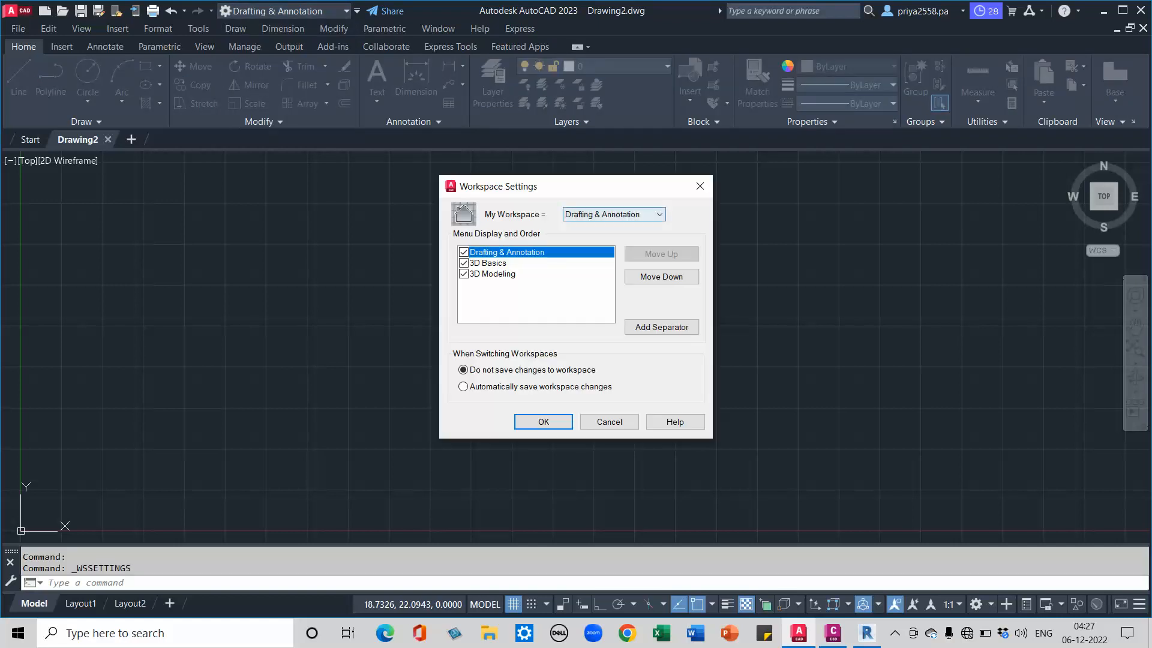
click(658, 215)
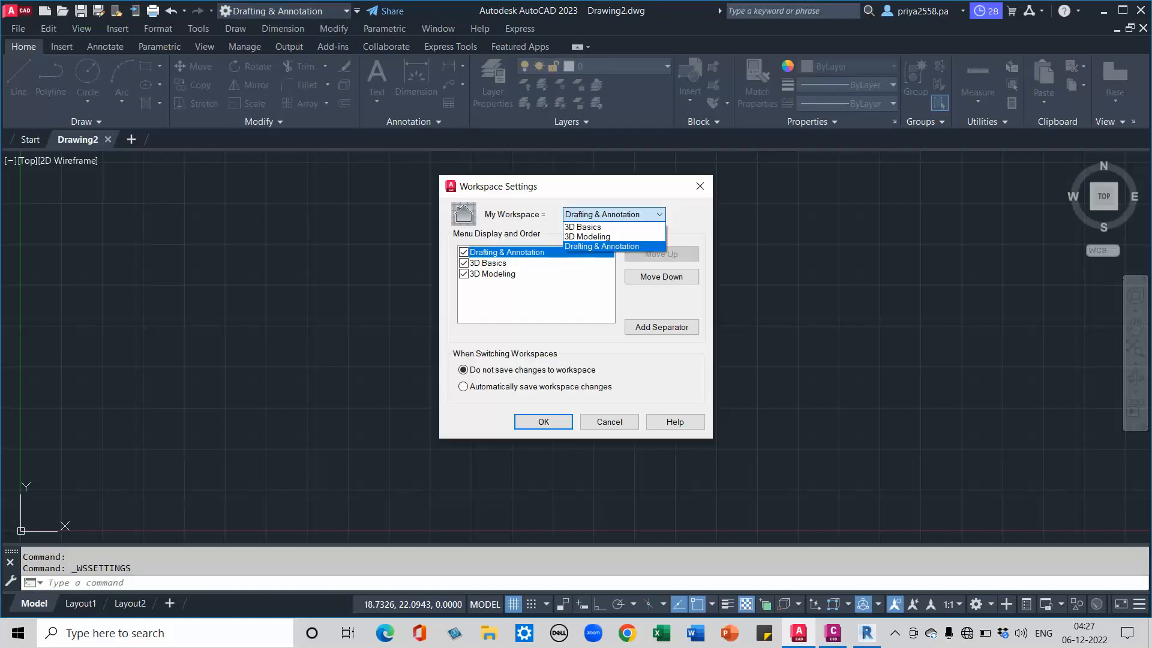
click(602, 246)
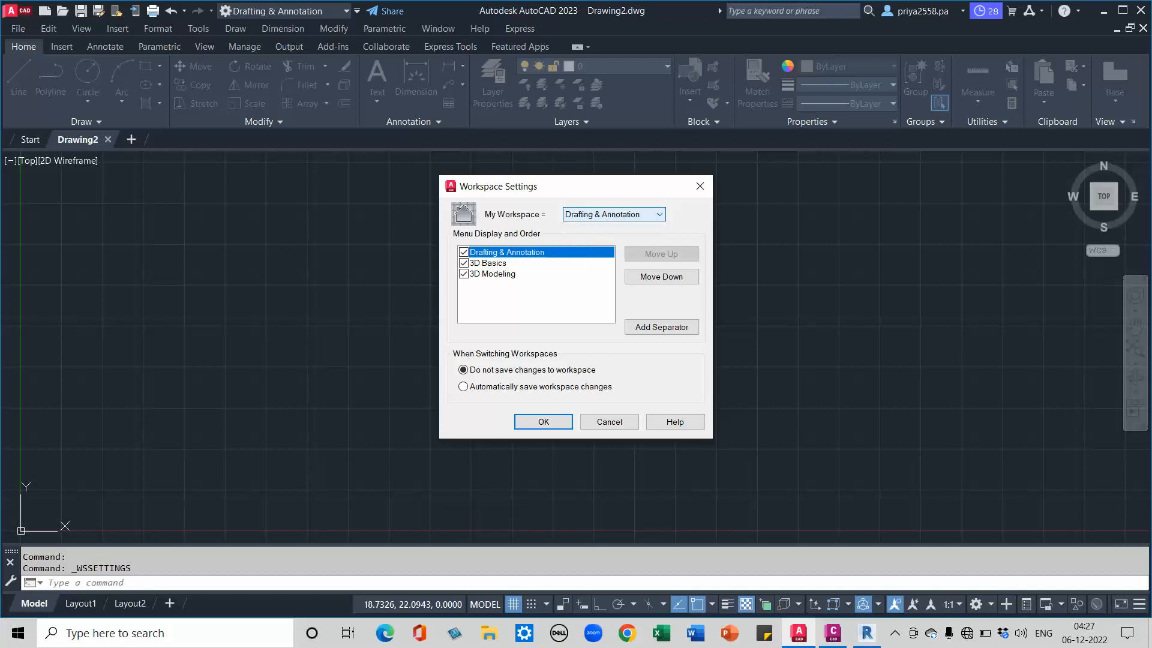
click(700, 186)
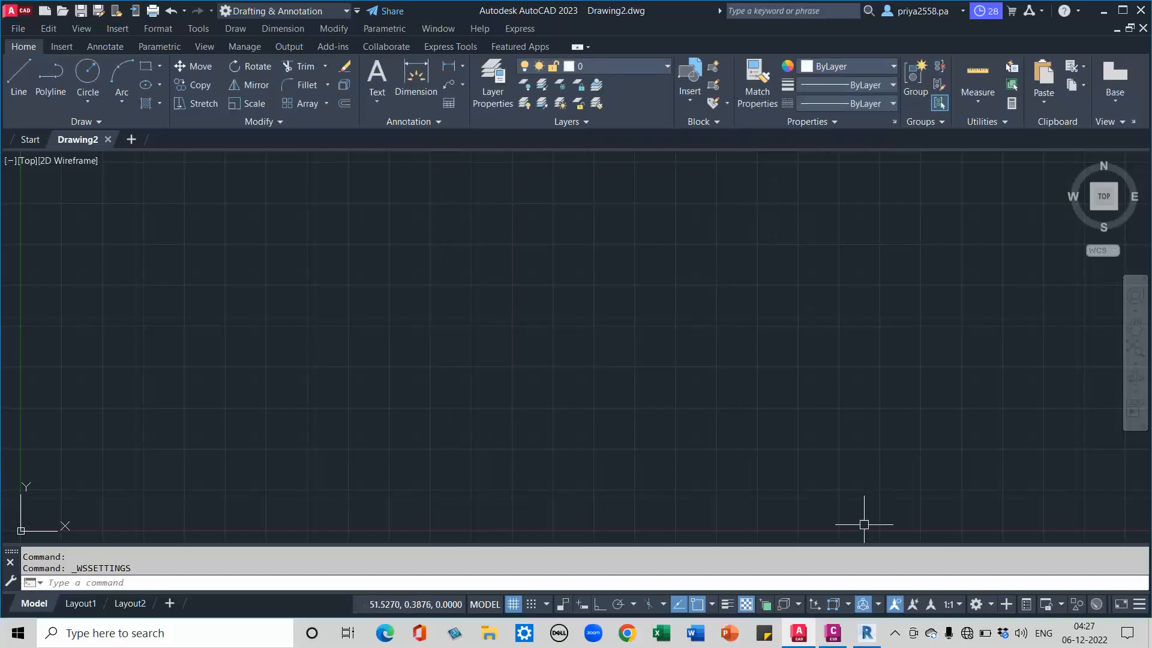
- Switch to Civil 3D 2023 and change its workspace to Drafting & Annotation
click(832, 632)
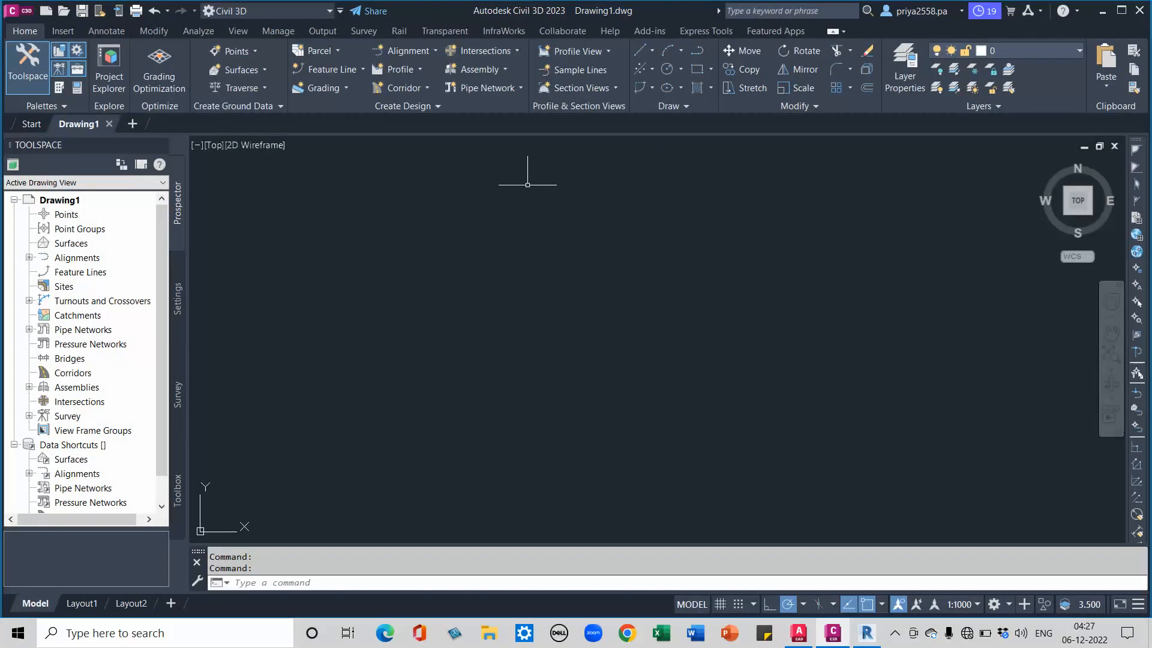
click(329, 10)
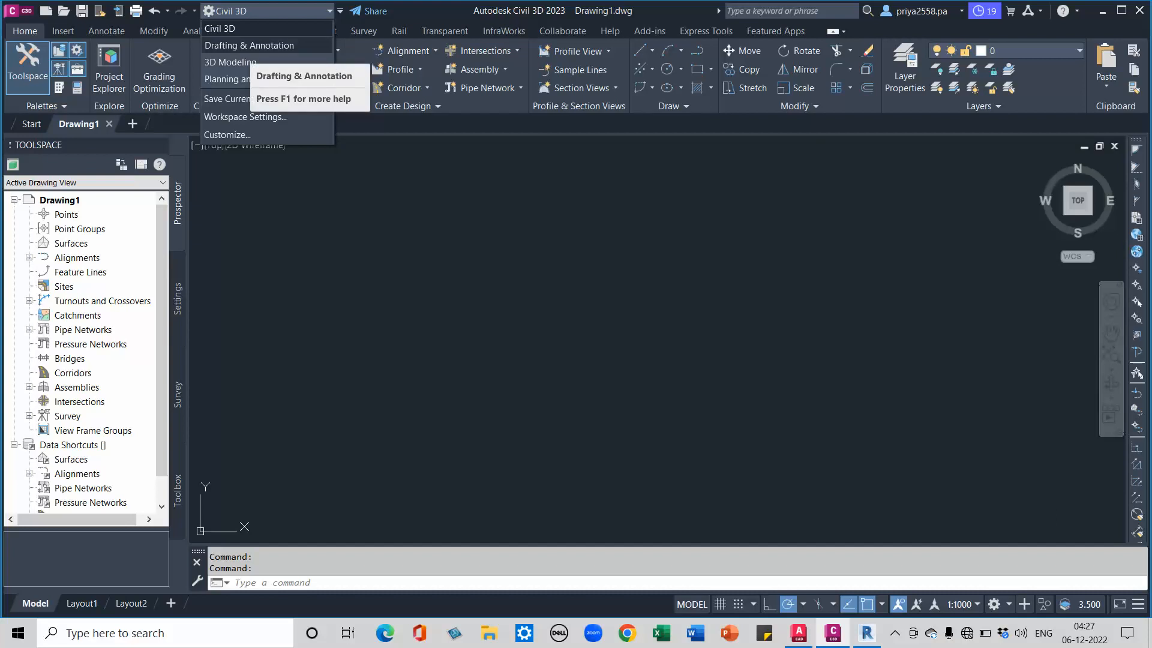
click(249, 45)
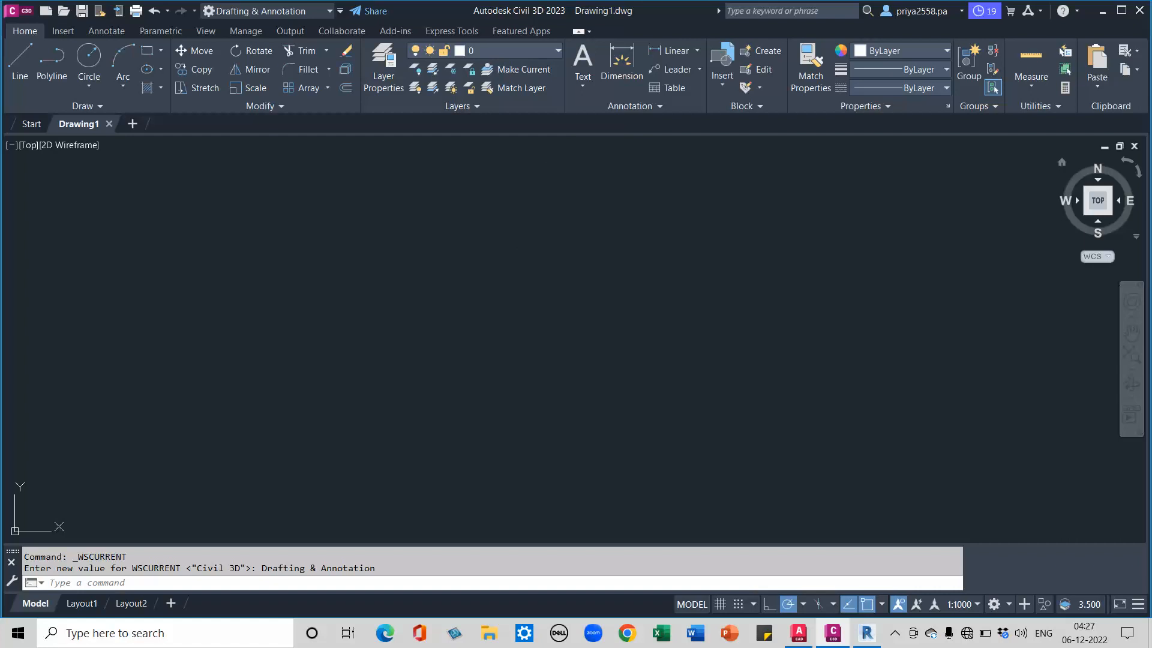
- Change the Civil 3D workspace back to Civil 3D and minimize the program to return to AutoCAD
click(328, 11)
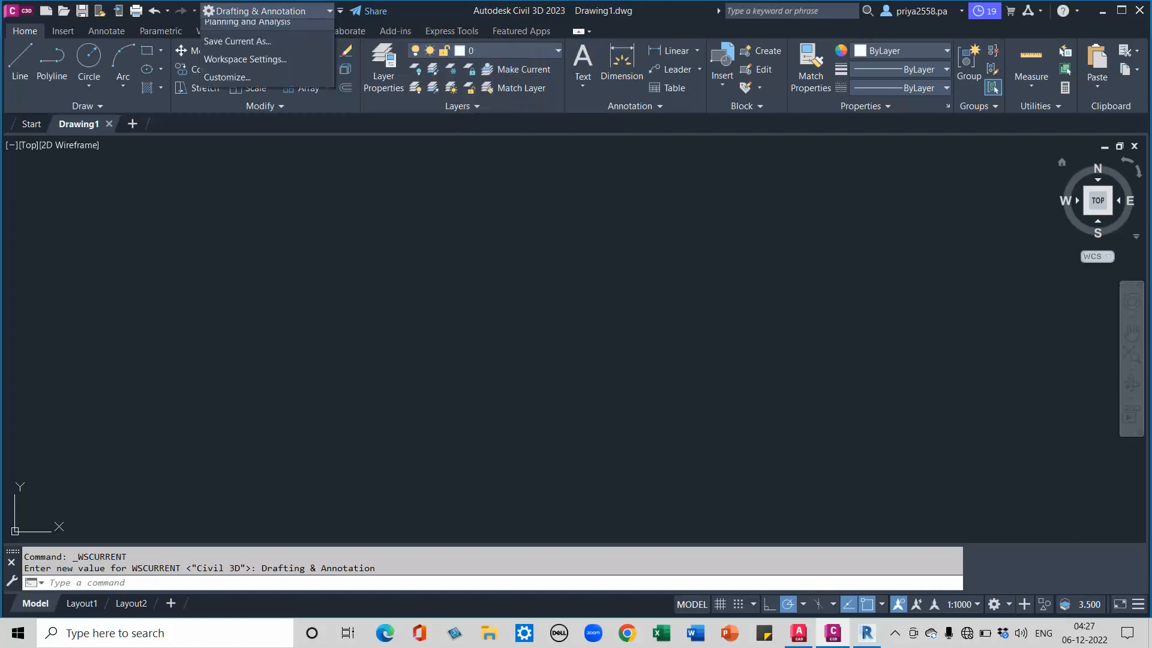
click(220, 29)
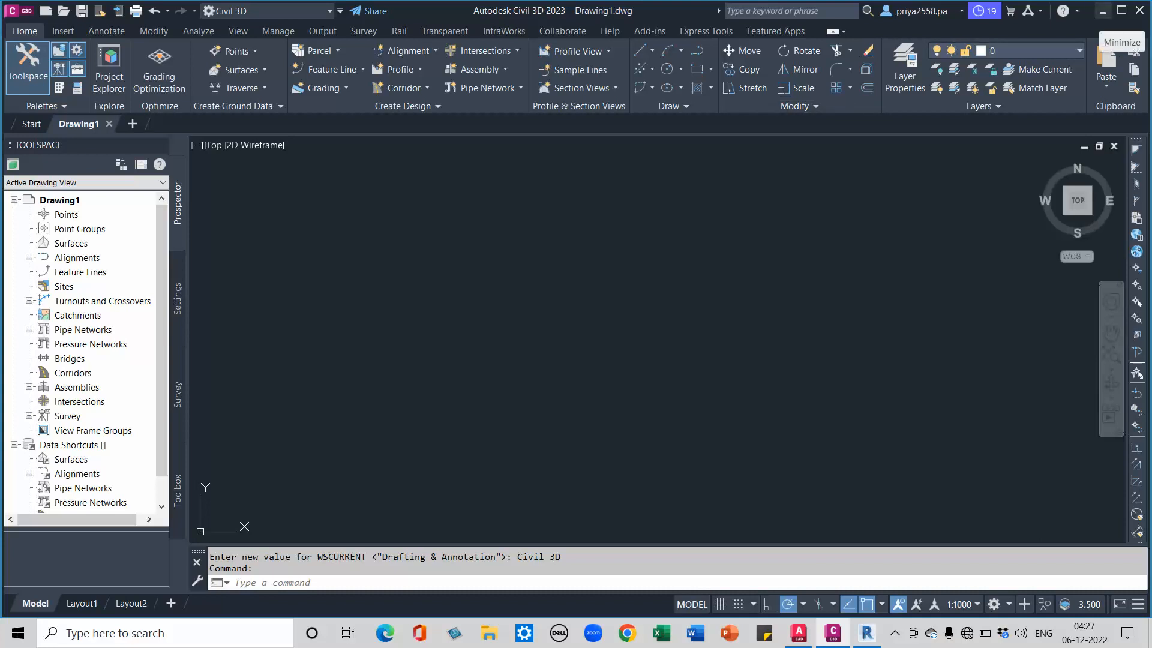
click(1103, 11)
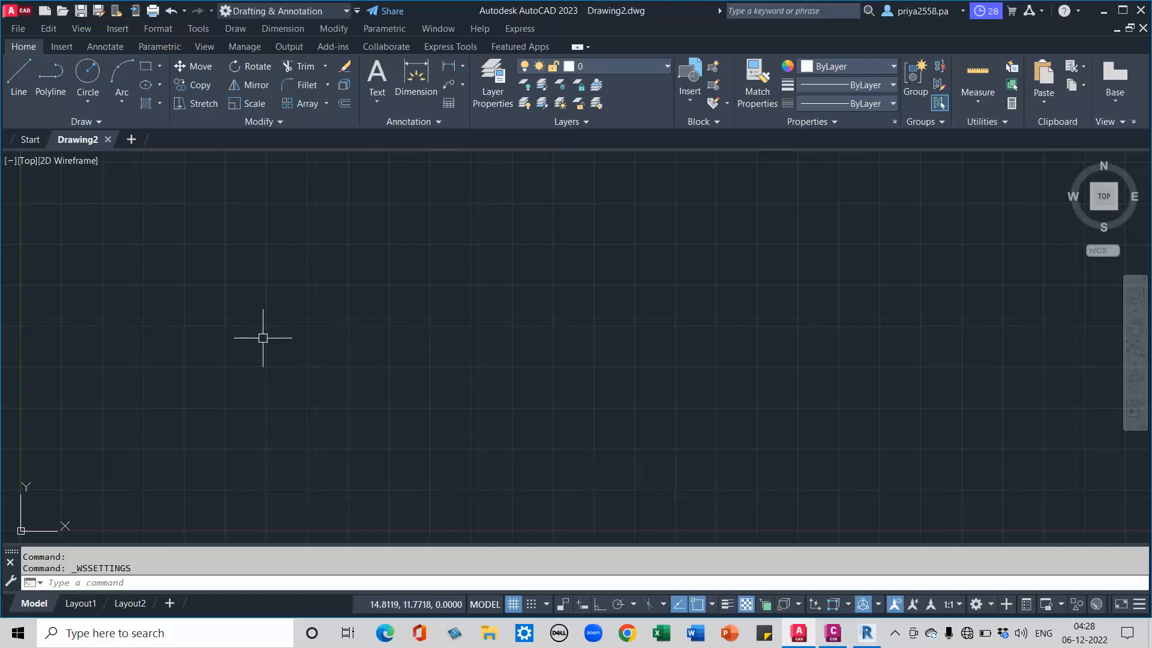
scroll(262, 337, down, 5)
middle_drag(334, 328, 277, 354)
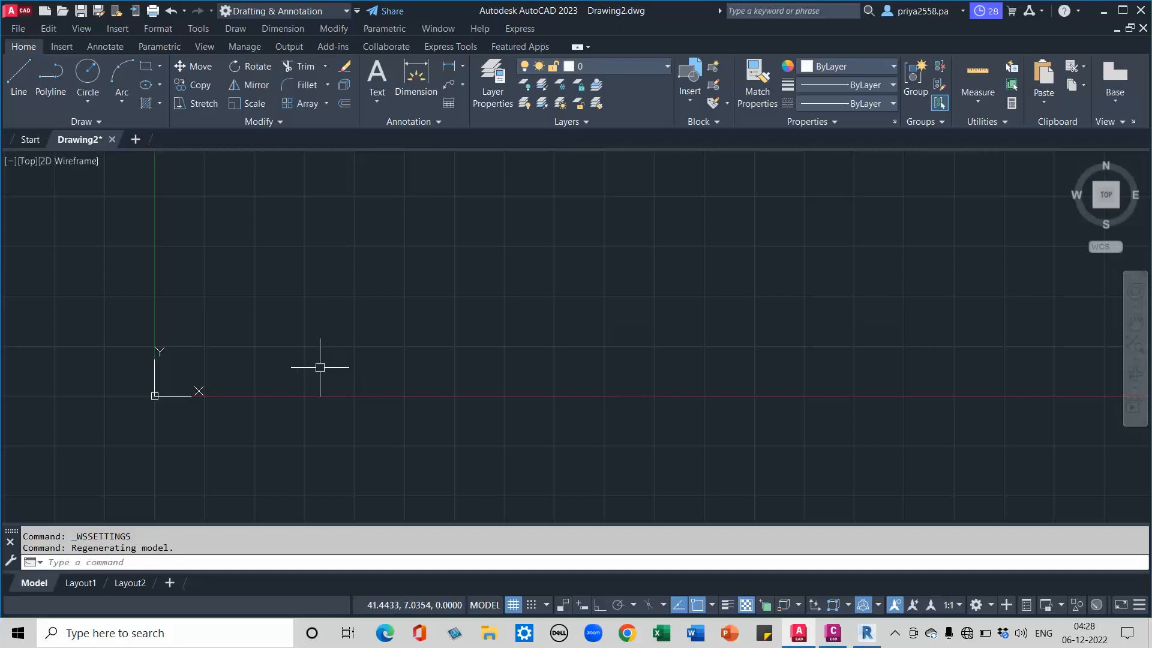
scroll(270, 318, up, 3)
scroll(336, 311, down, 5)
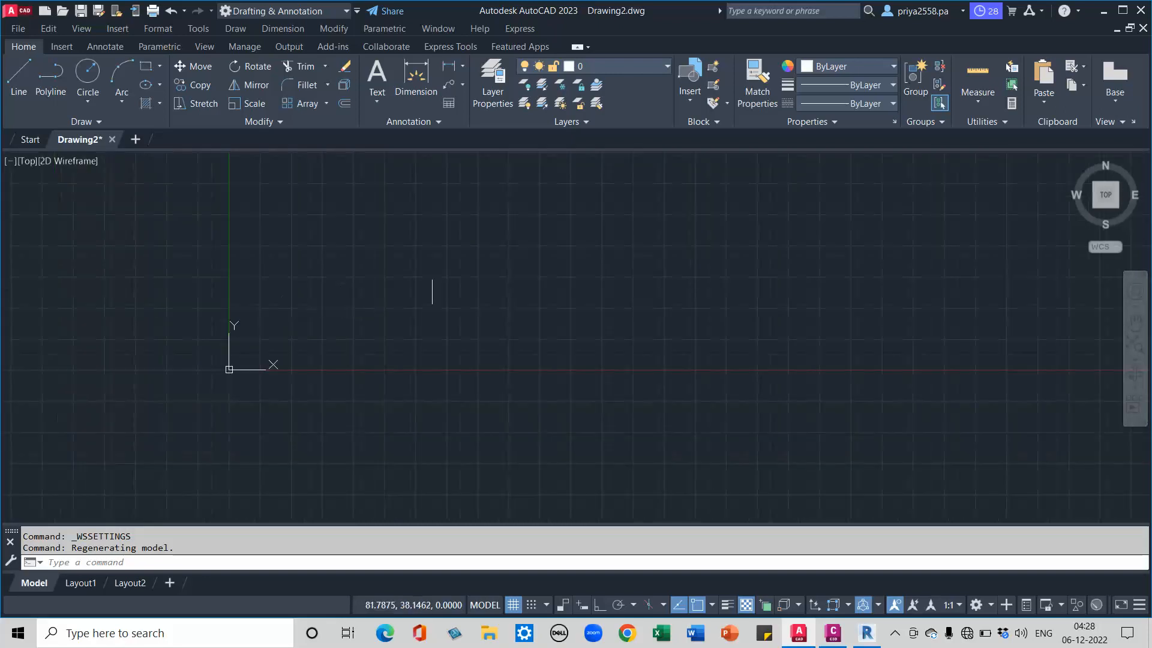
middle_drag(458, 270, 378, 321)
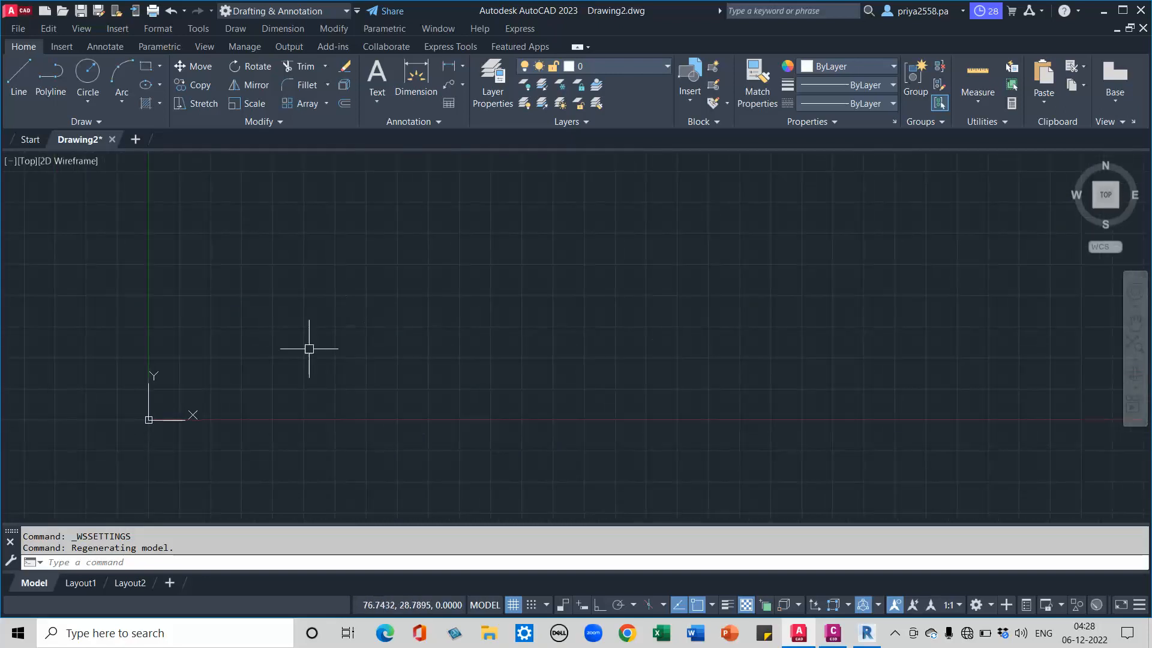
scroll(557, 351, down, 5)
middle_drag(685, 317, 396, 335)
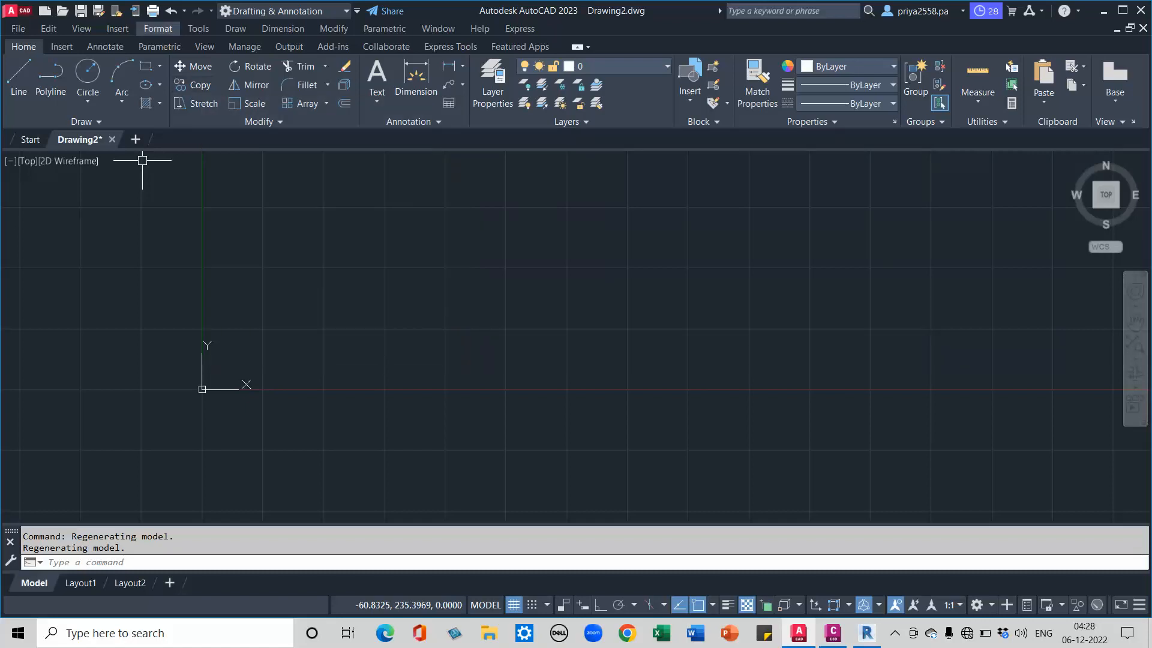
- Open the Drawing Units settings and set the length type to Architectural
click(158, 28)
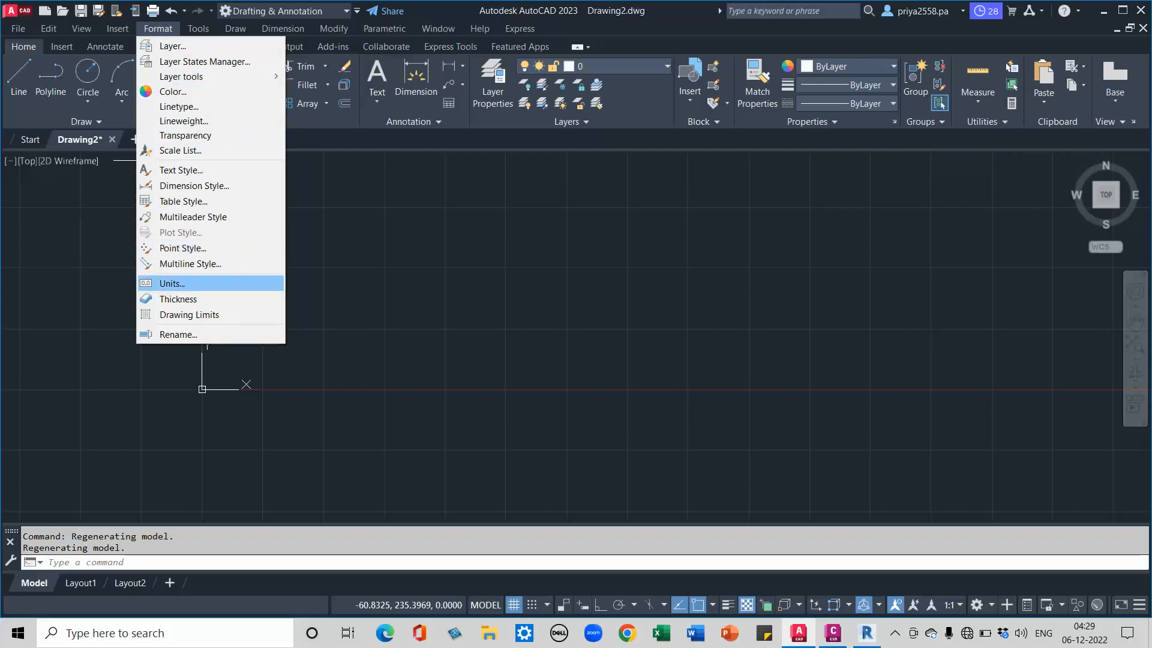
click(172, 283)
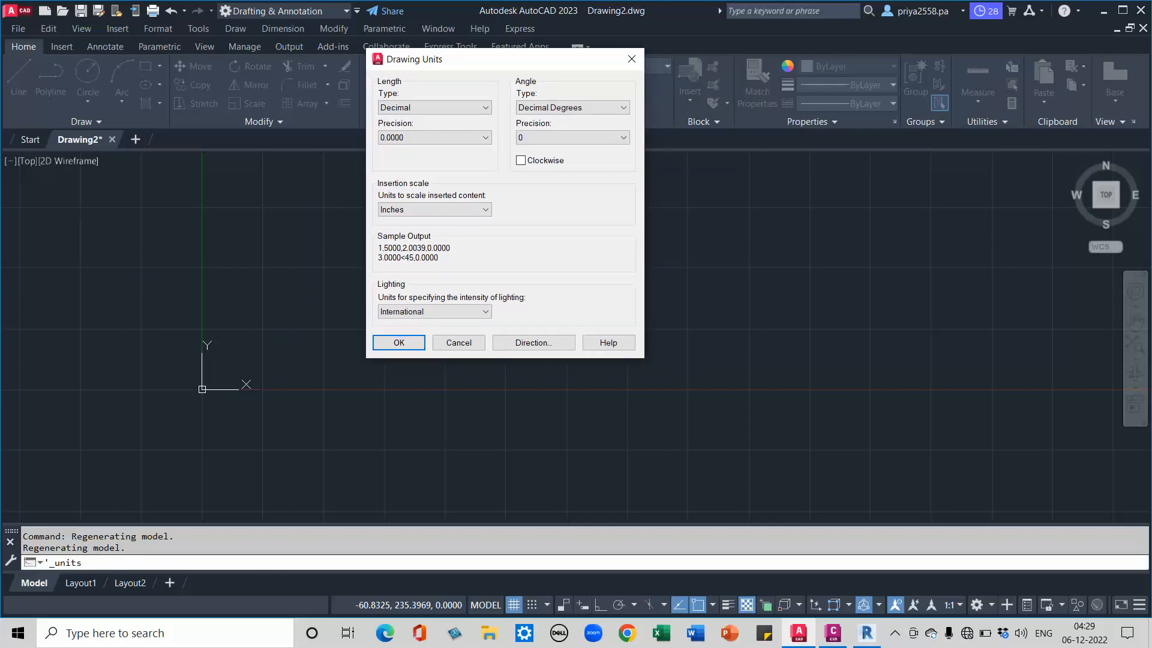
click(895, 632)
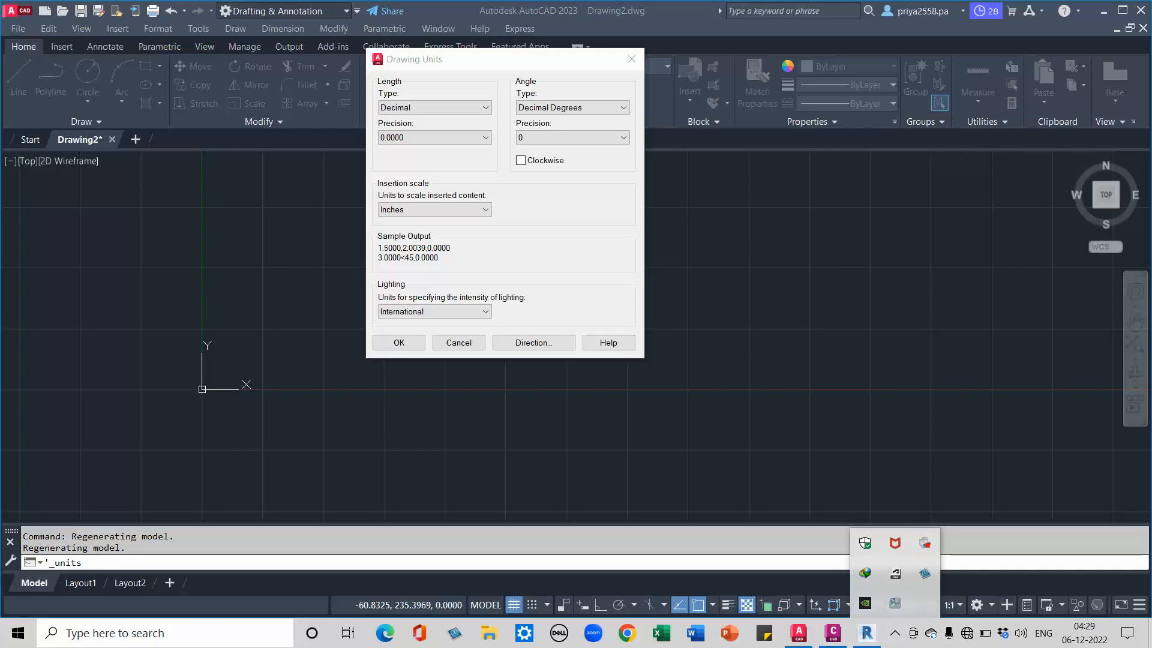
drag(468, 58, 498, 50)
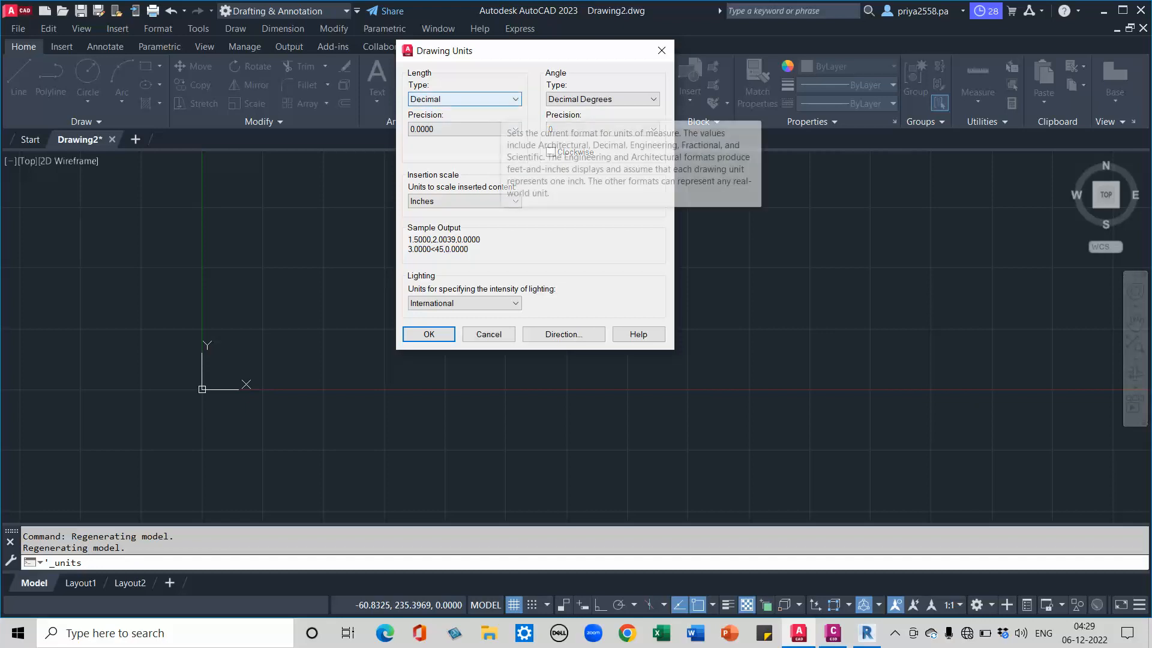
click(465, 99)
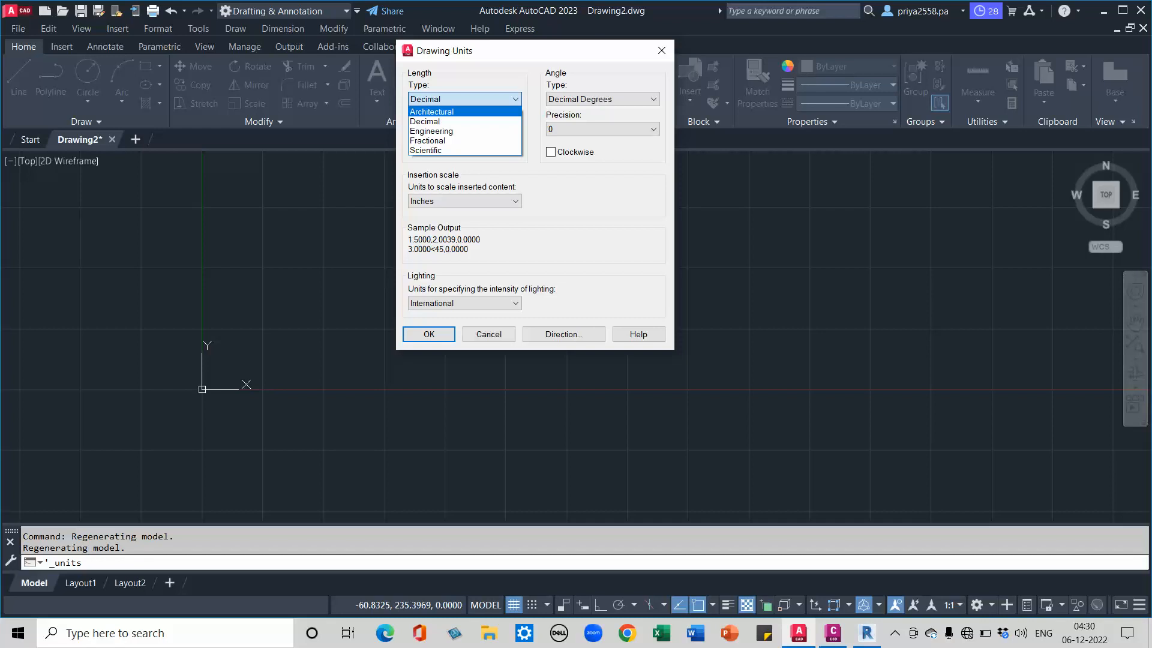
key(Return)
key(Tab)
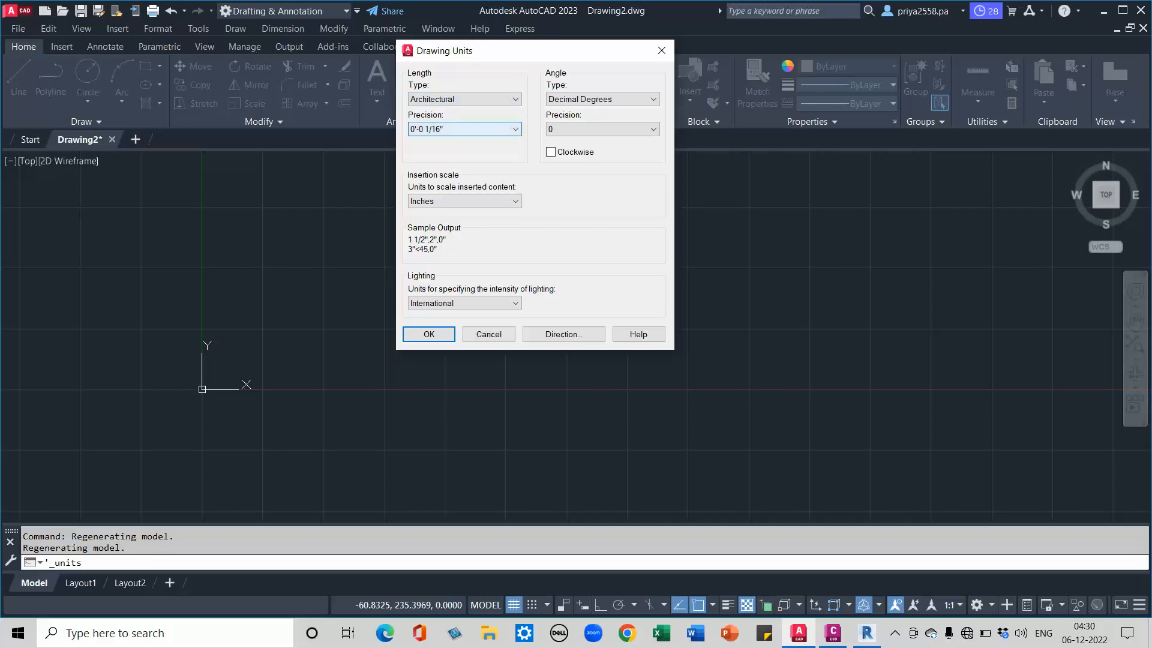
- Review the precision choices for architectural lengths and select Inches as the insertion scale
key(alt+Down)
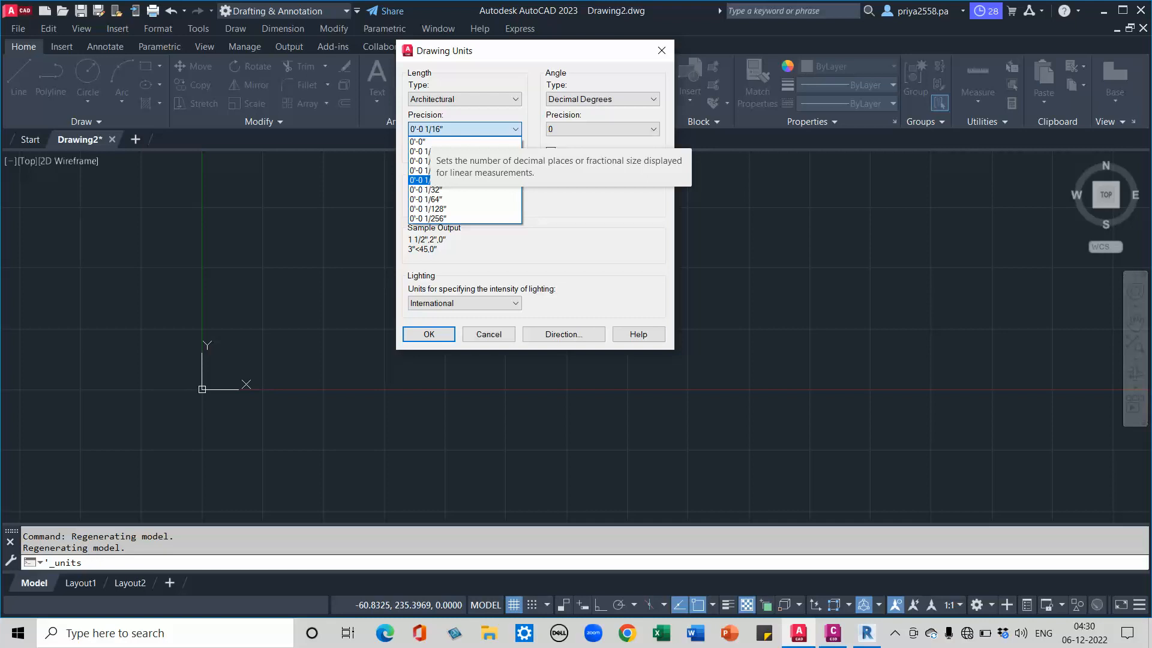
click(430, 130)
click(430, 130)
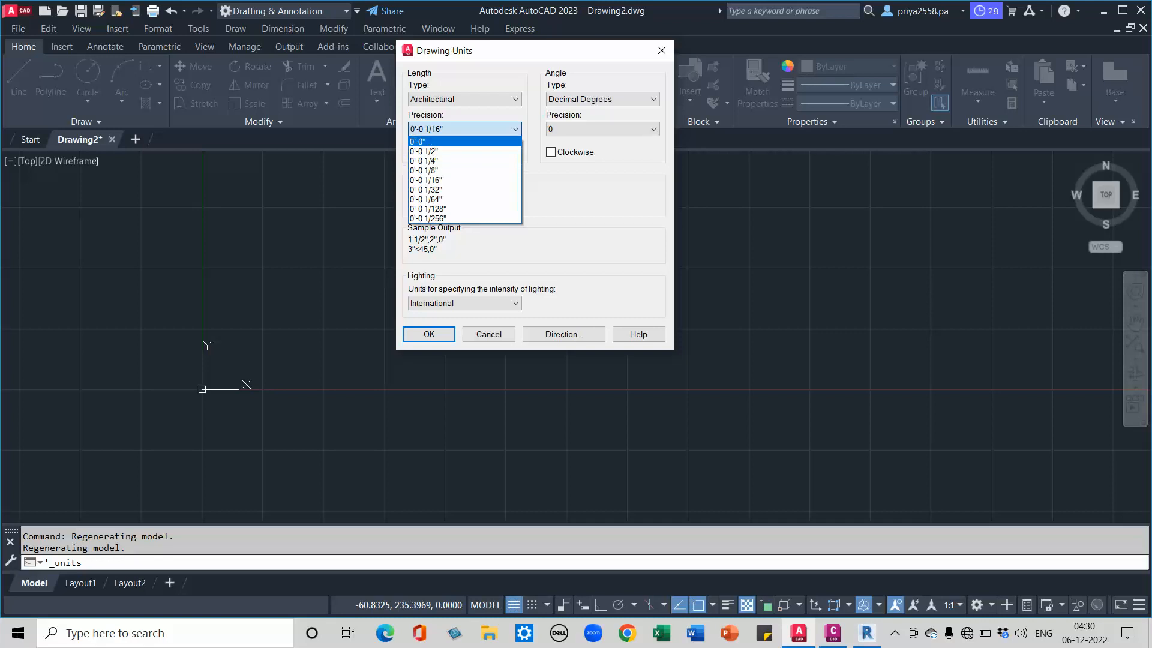
key(Escape)
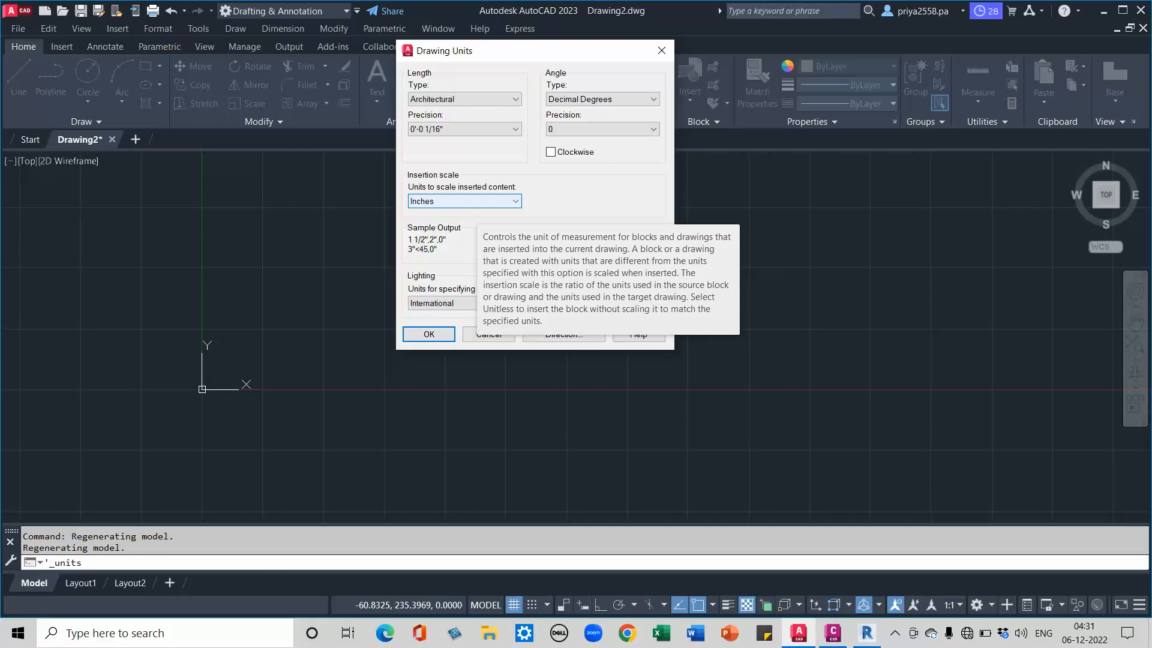
click(478, 202)
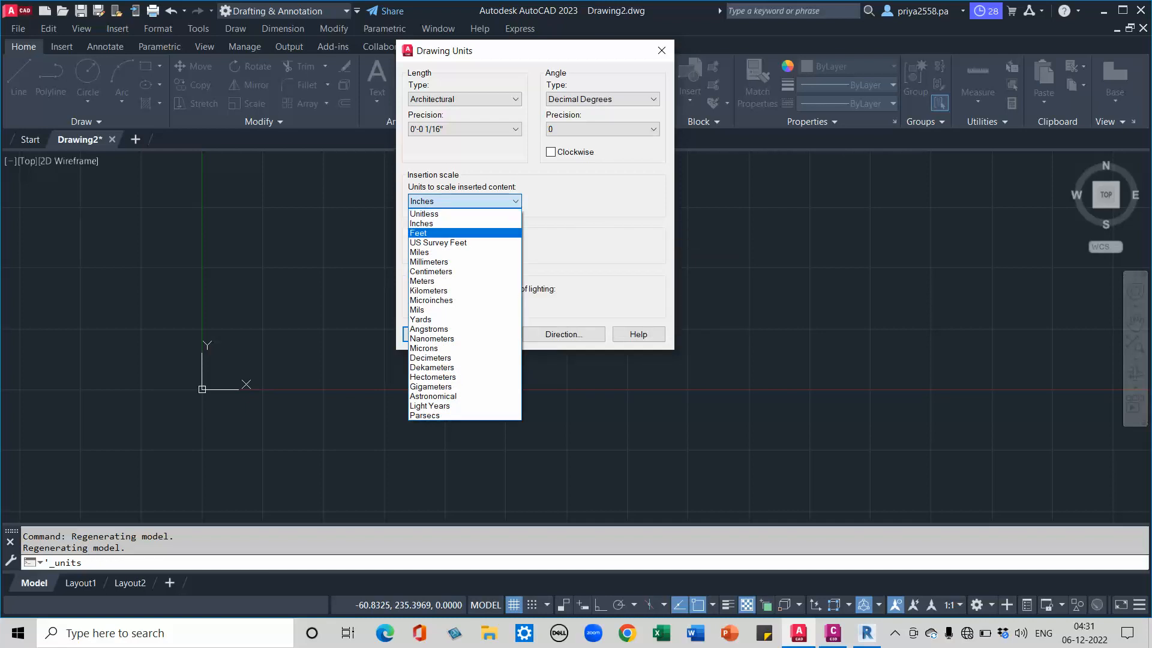
click(474, 223)
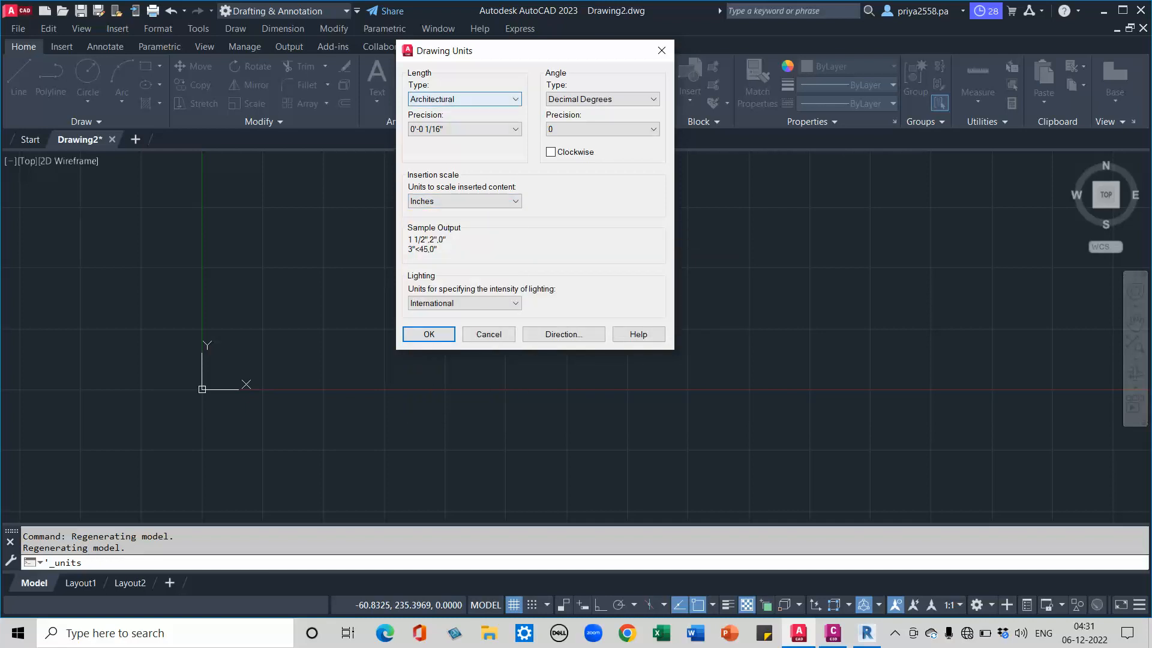
- Set the length type to Decimal with precision 0.0 and the insertion scale to Millimeters
click(465, 99)
click(425, 122)
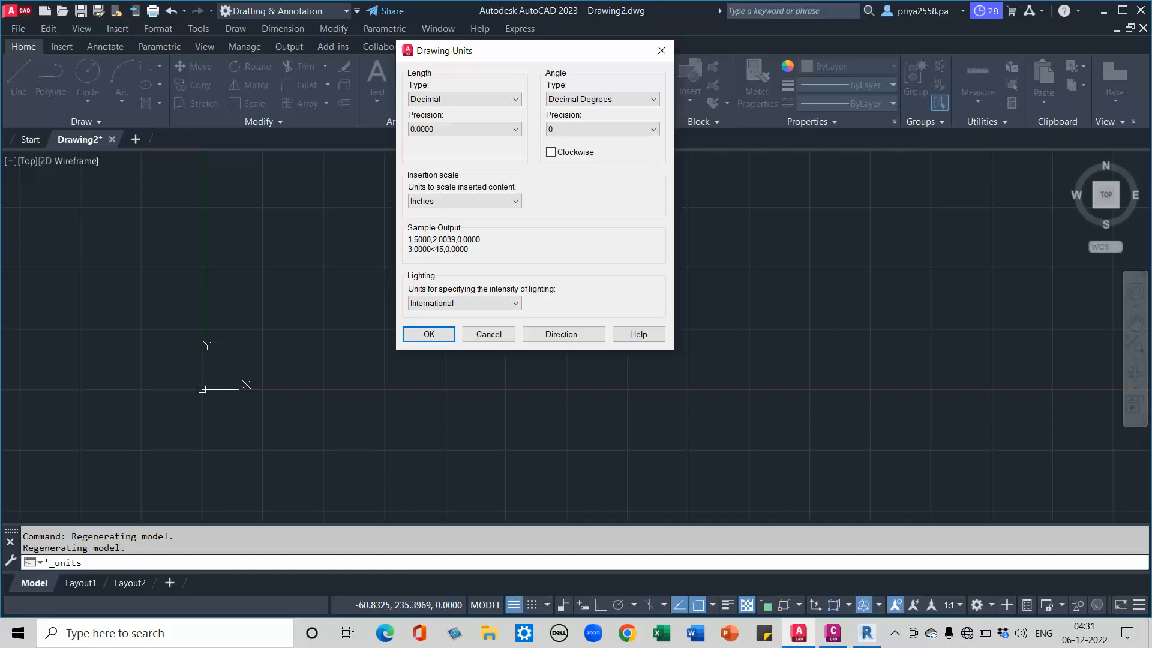
click(492, 129)
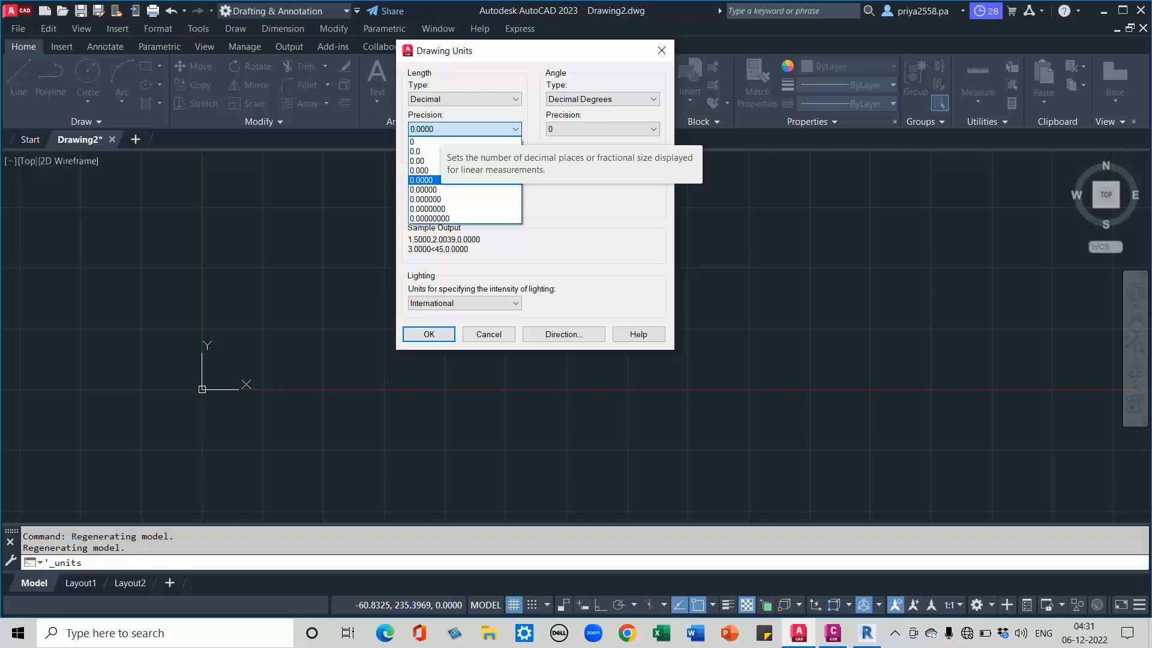
click(465, 161)
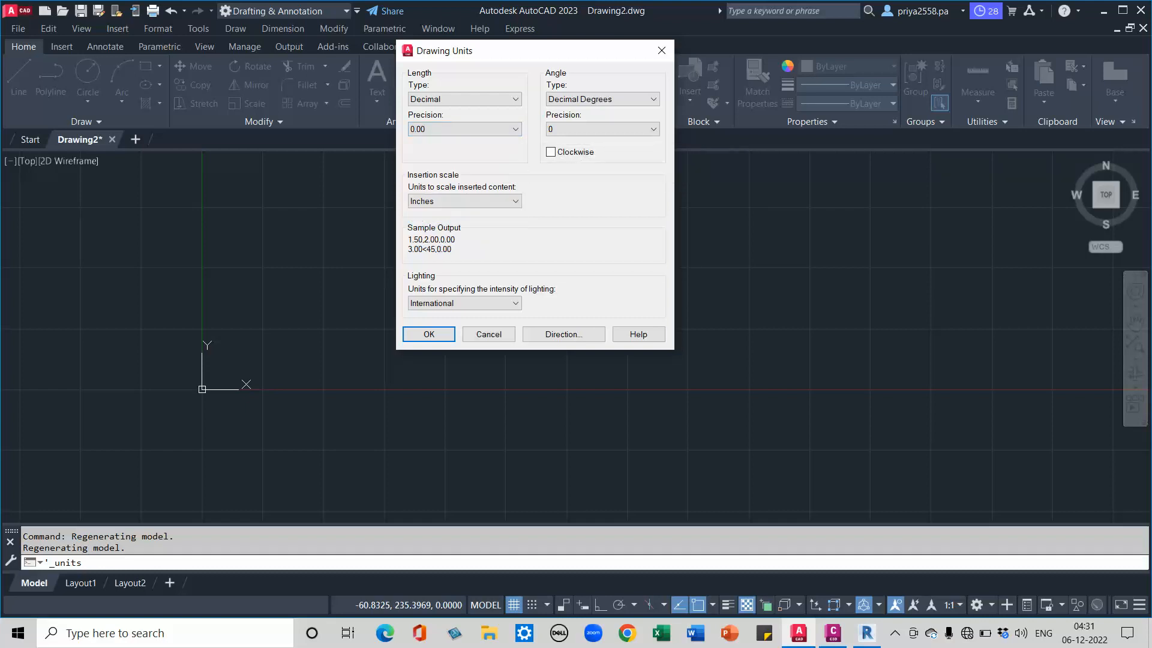
click(465, 130)
click(465, 151)
click(465, 201)
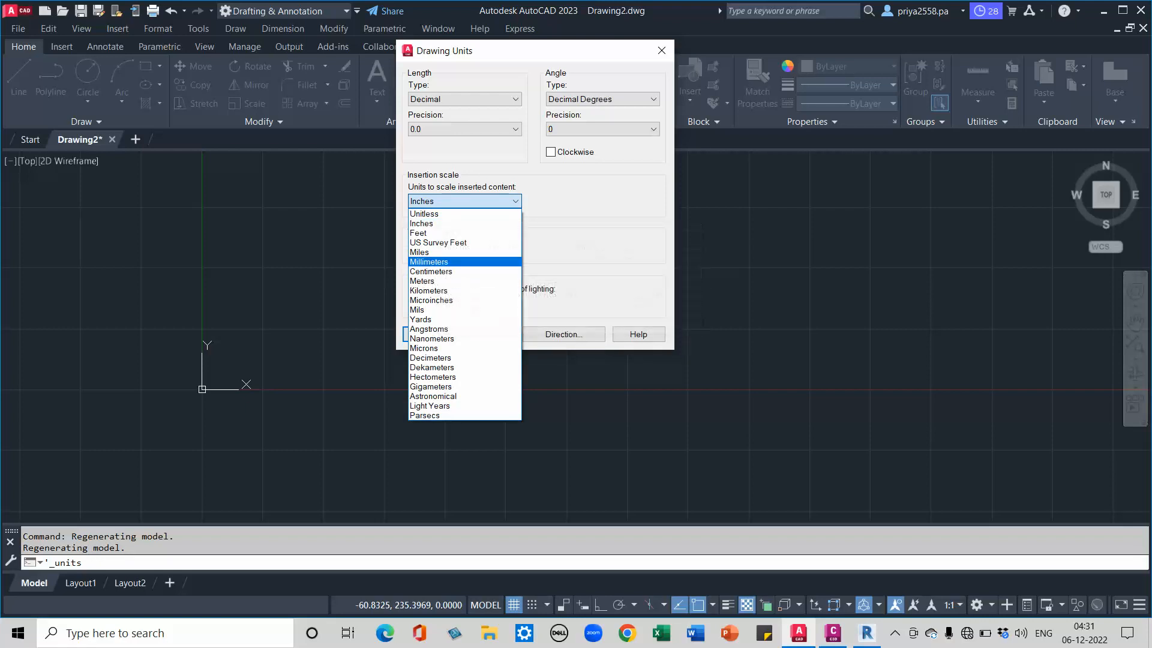
click(439, 262)
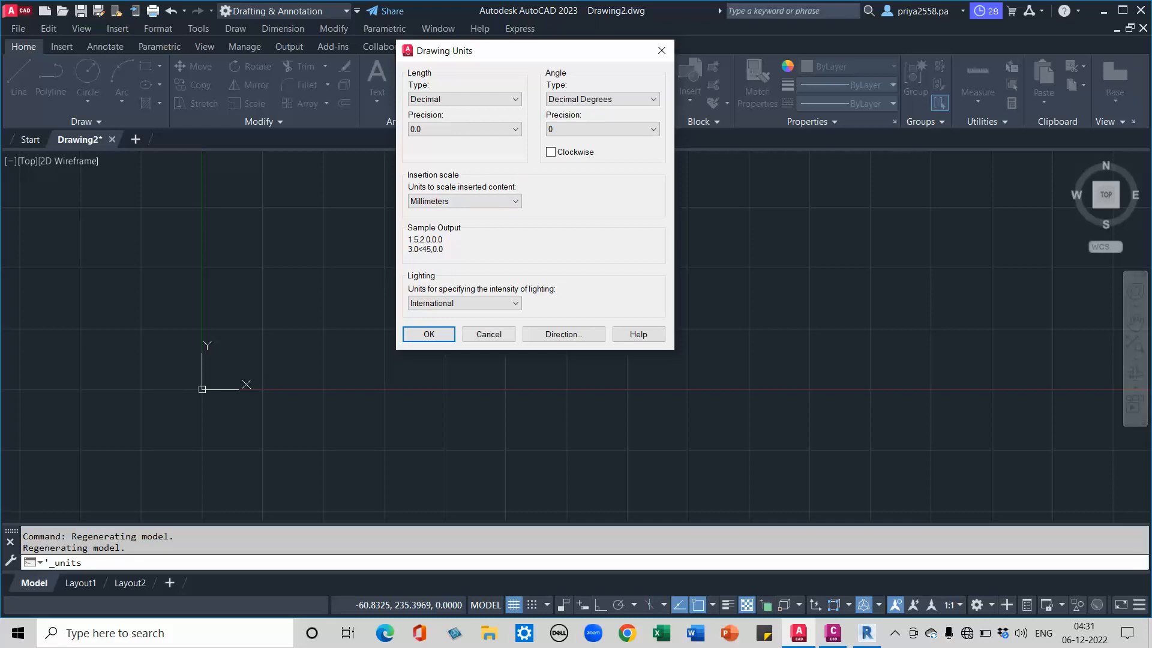
- Set the length type to Engineering and the insertion scale to Inches
click(464, 99)
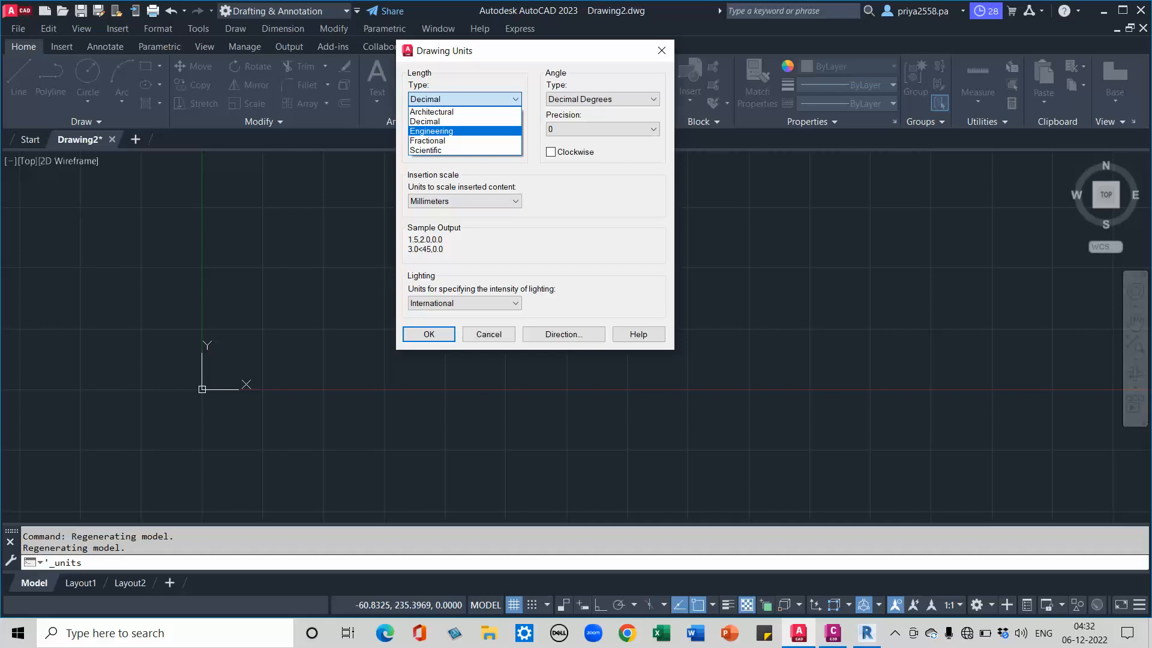
click(464, 130)
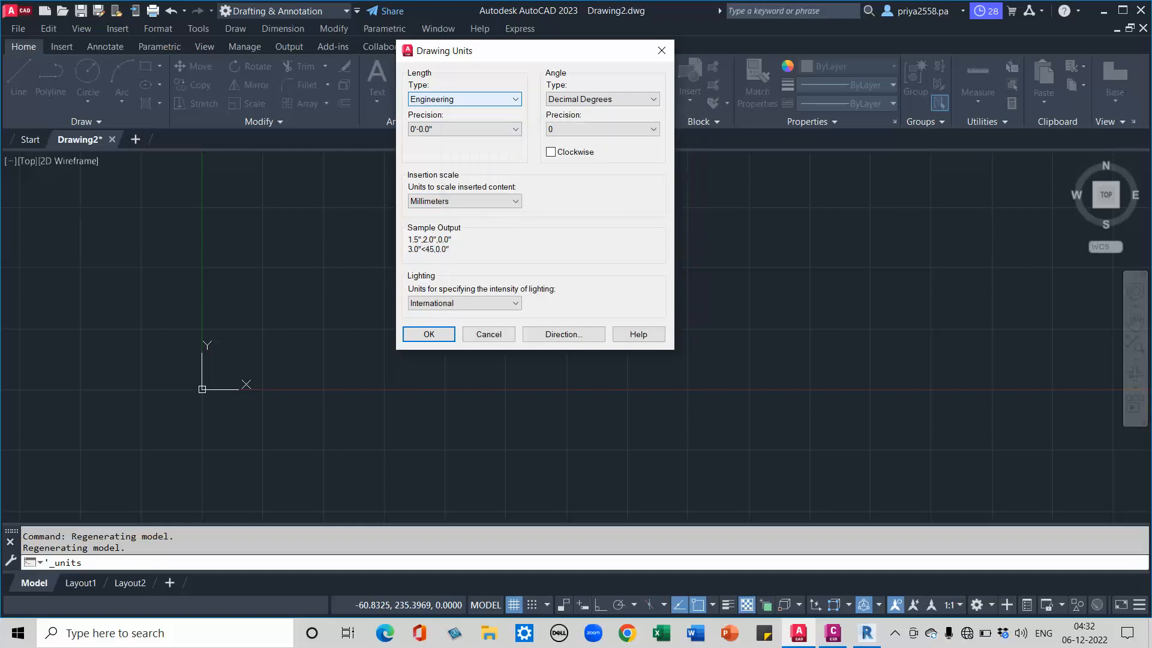
click(465, 201)
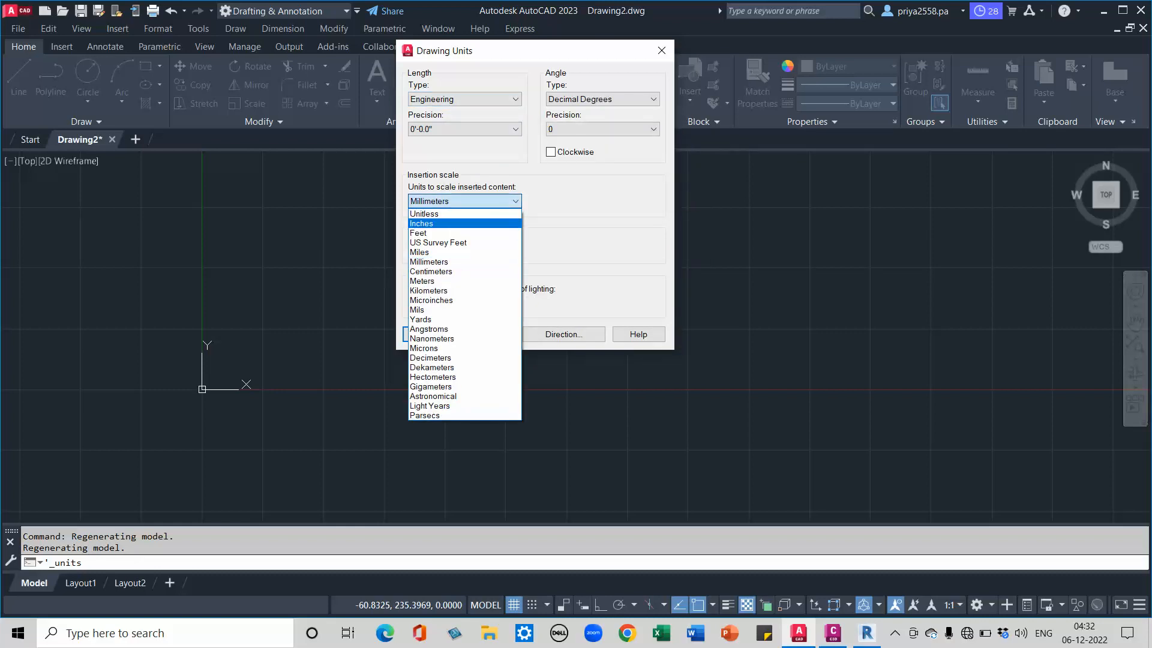
click(422, 224)
click(465, 99)
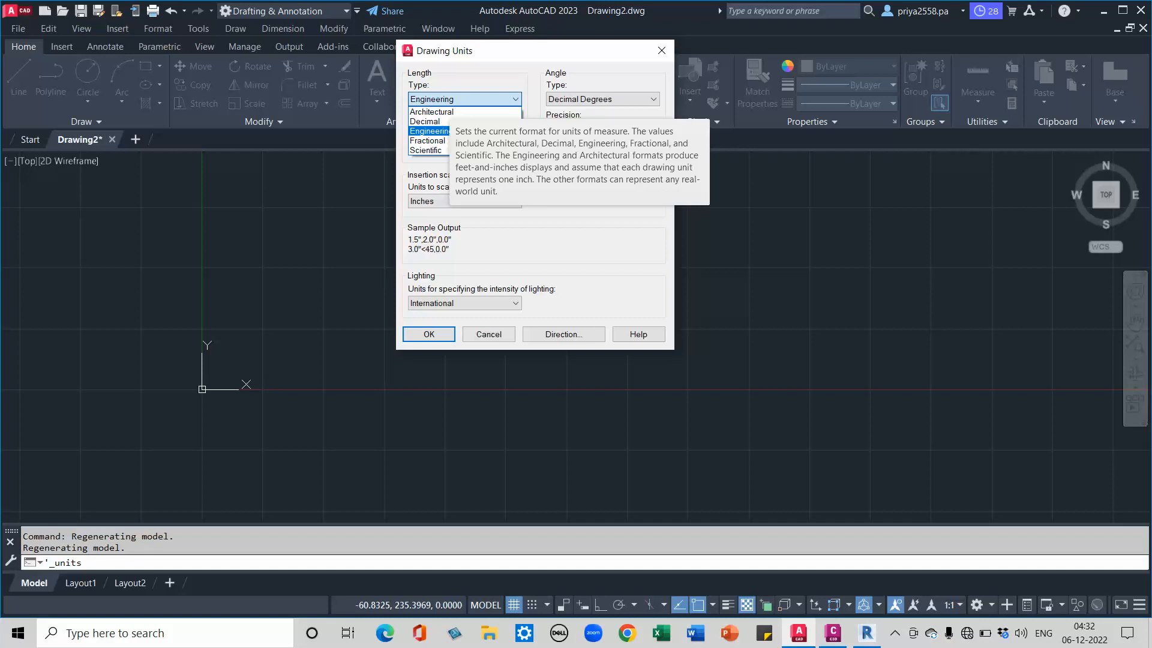
click(450, 100)
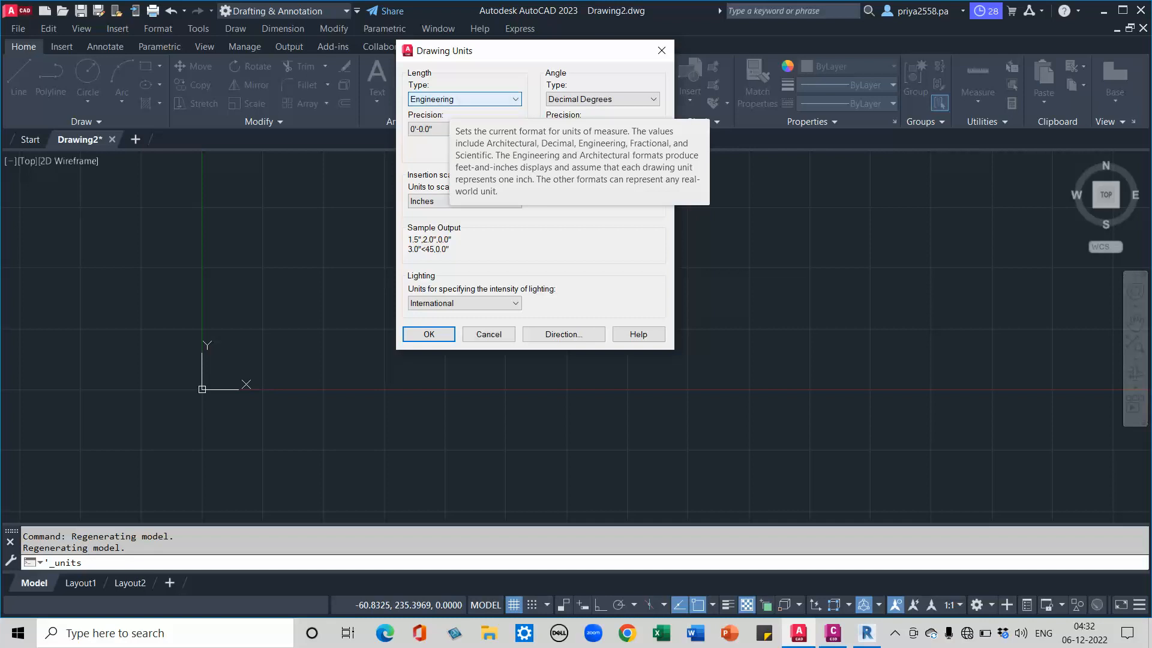
- Return the length type to Decimal and set the insertion scale to Millimeters
click(463, 101)
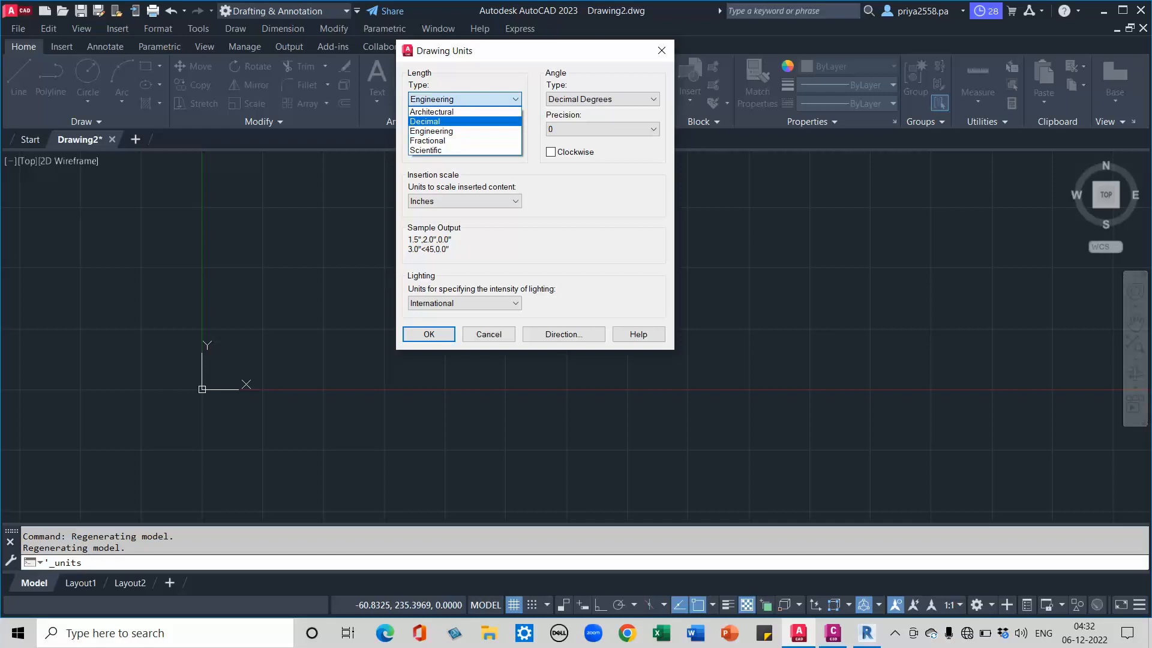
click(451, 122)
click(440, 130)
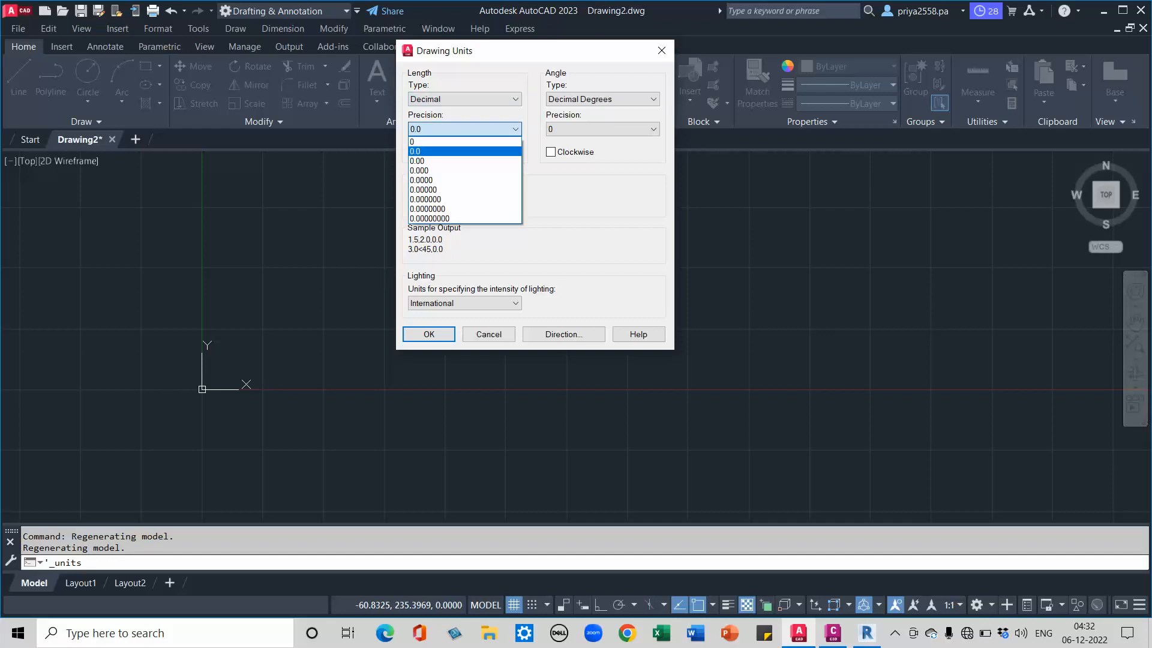
click(440, 130)
click(464, 201)
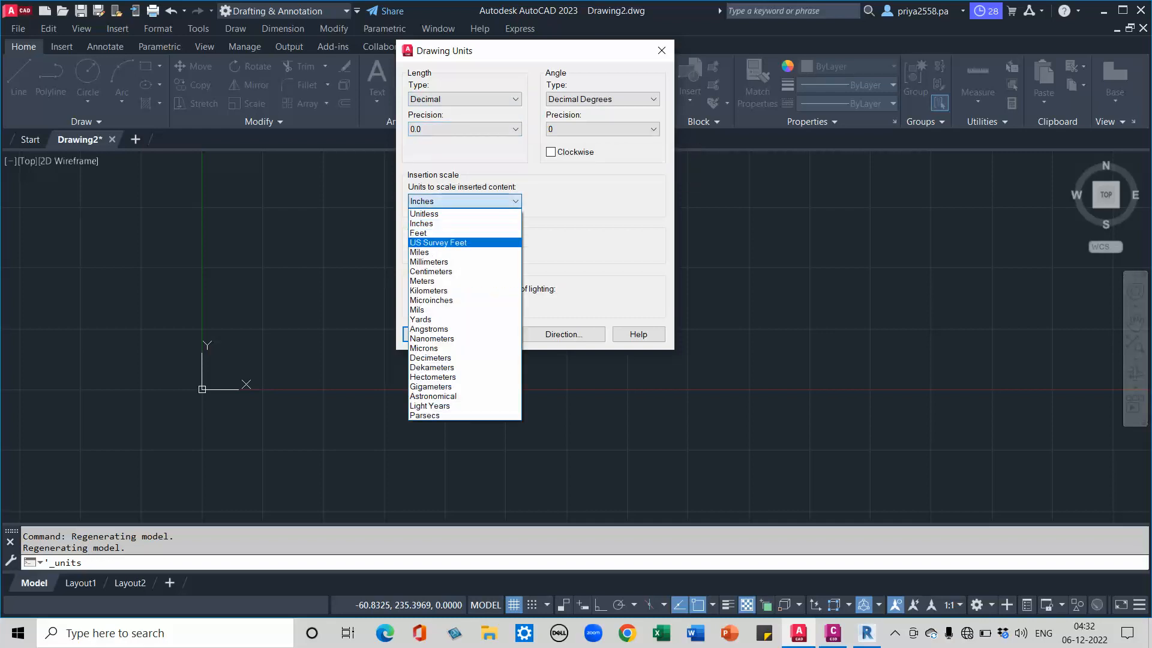
click(443, 261)
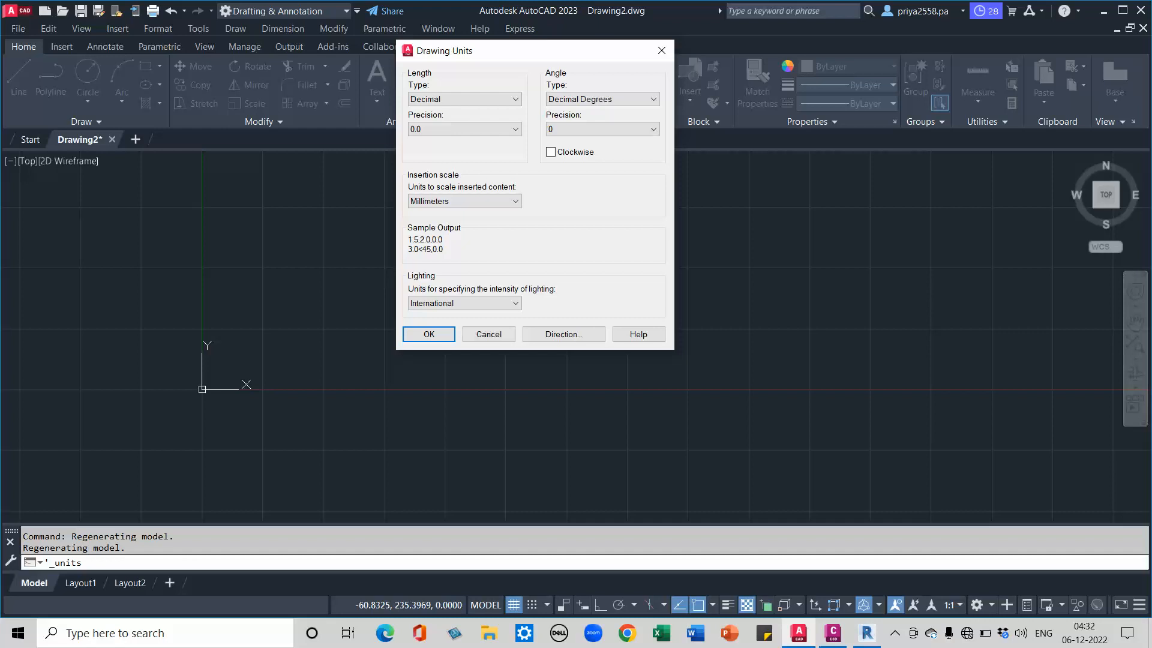
- Set the length type to Fractional and review its precision choices, keeping 0 1/2
click(464, 99)
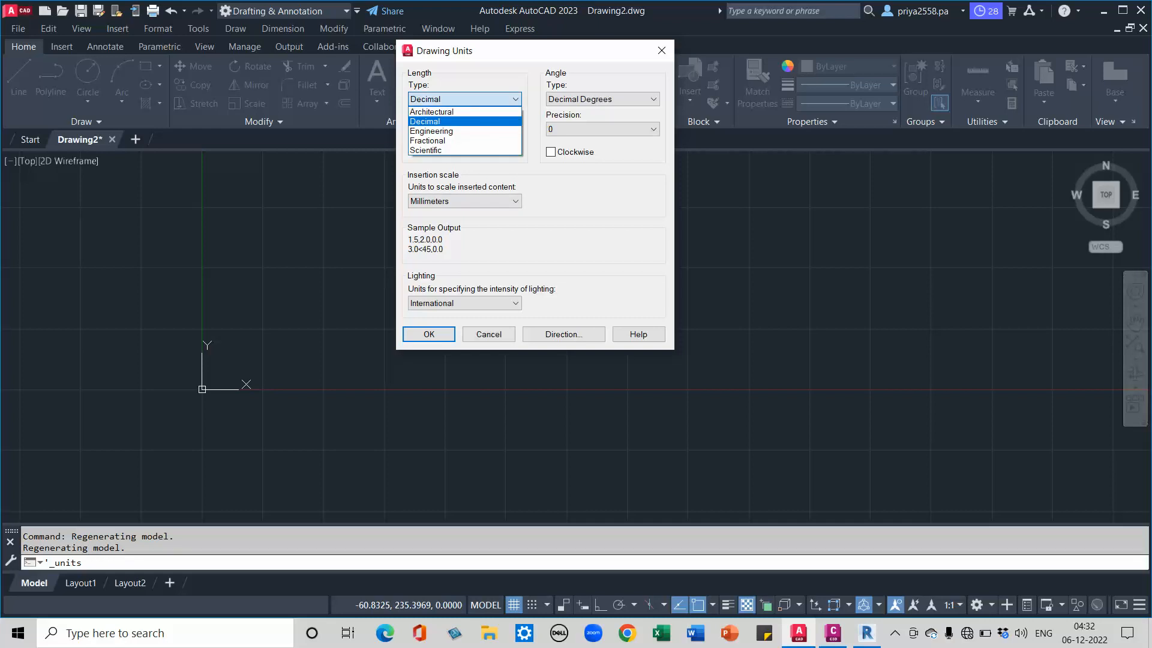
click(429, 140)
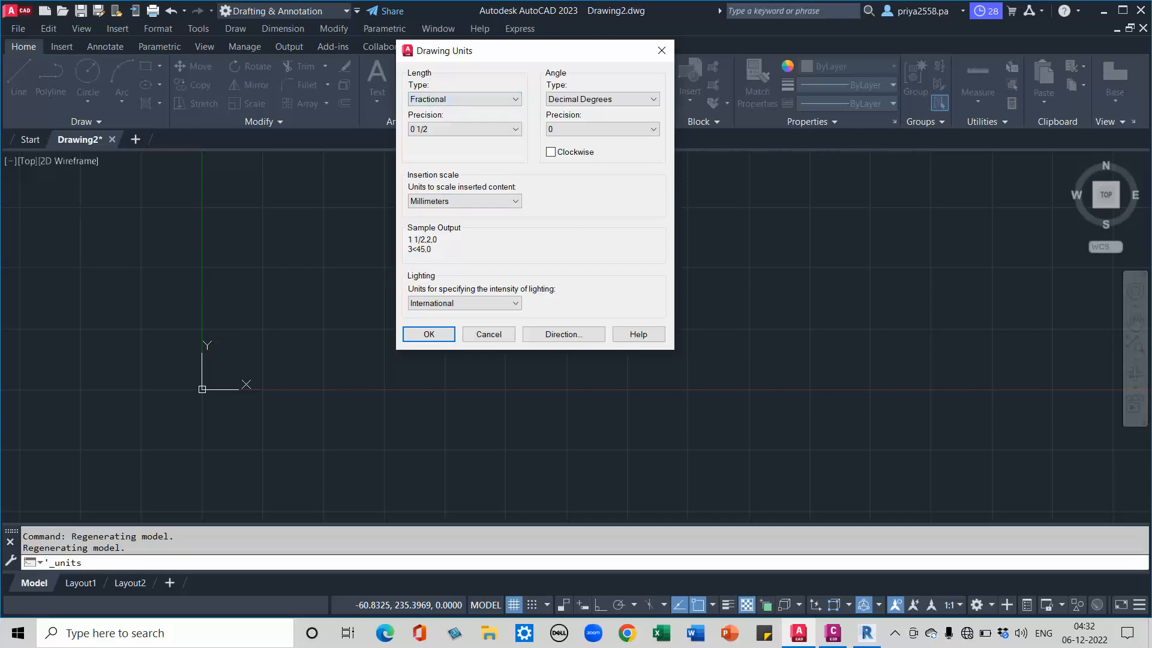
click(480, 129)
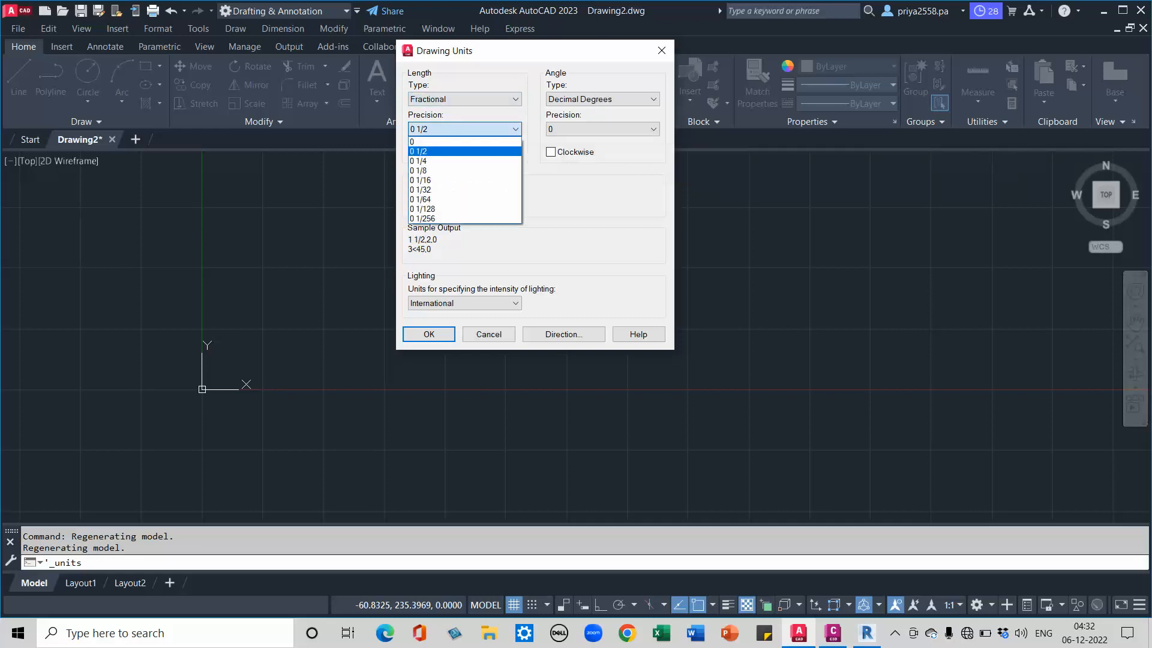
click(449, 130)
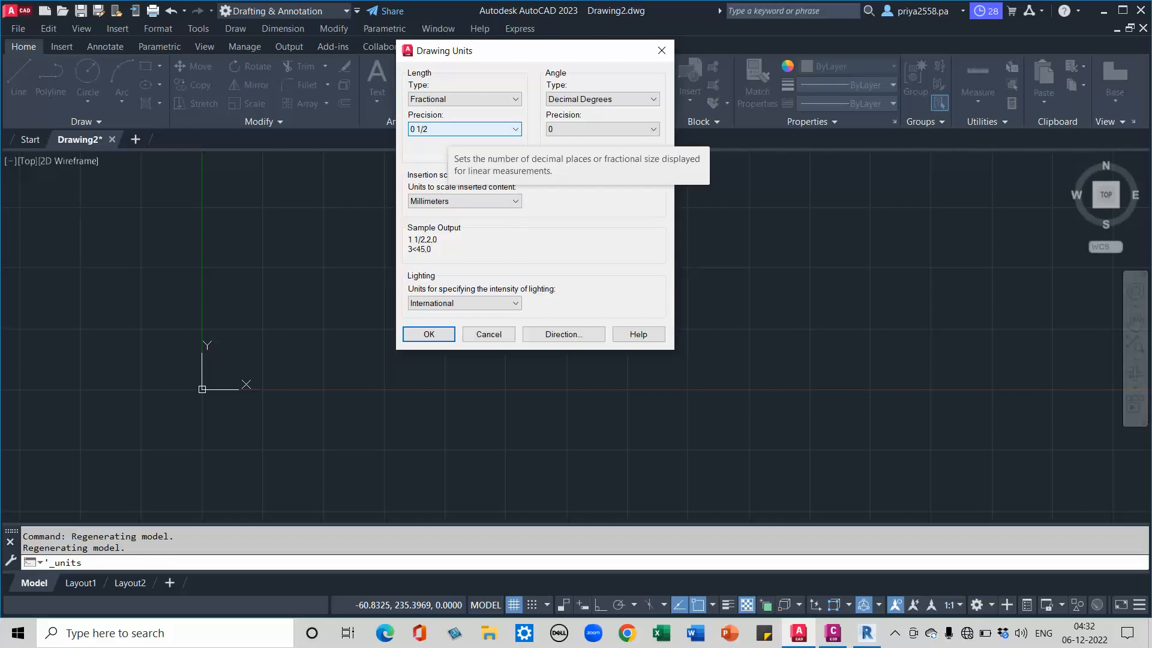
- Set the length type to Scientific and review its precision choices, keeping 0.0E+01
click(462, 99)
click(432, 152)
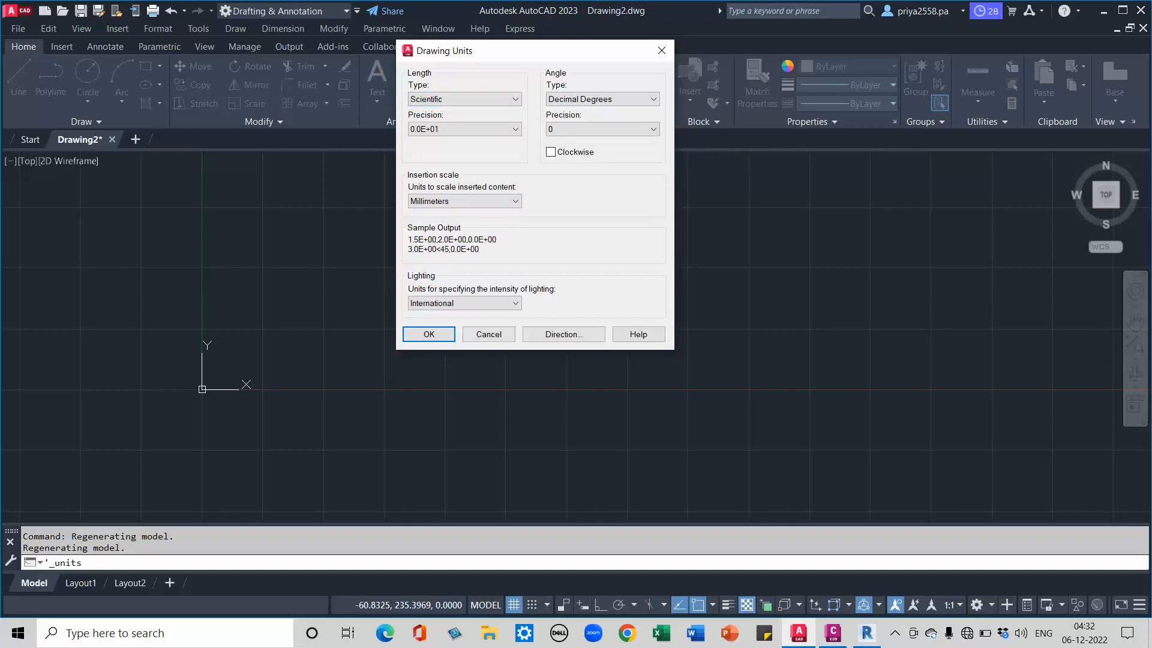
click(464, 128)
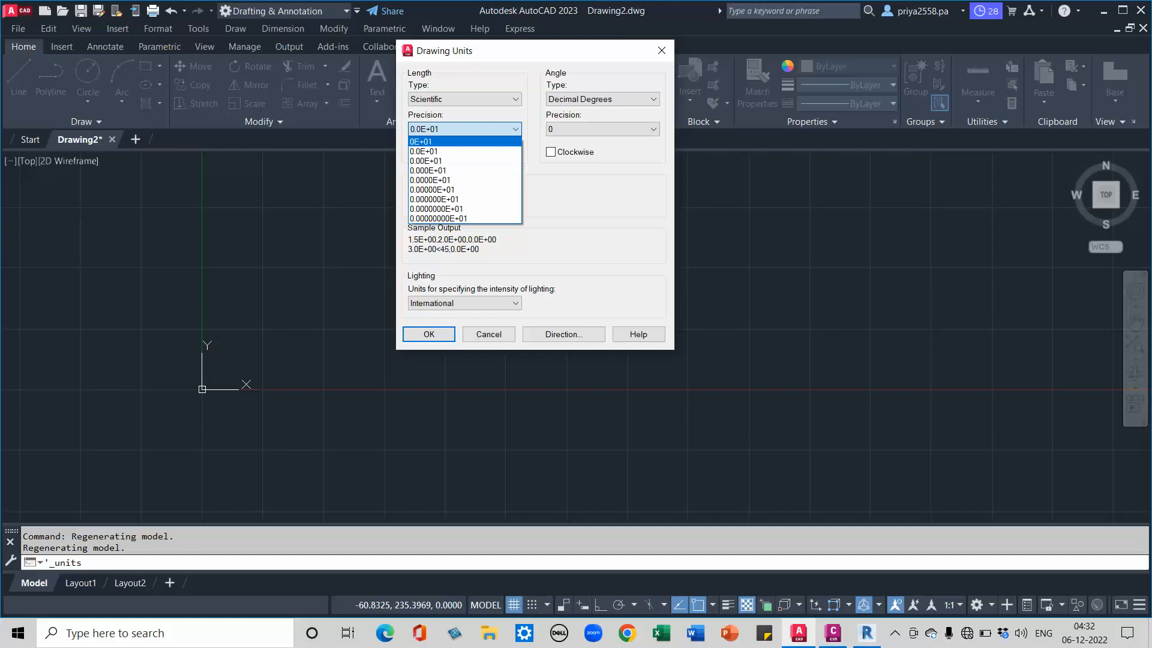
click(464, 129)
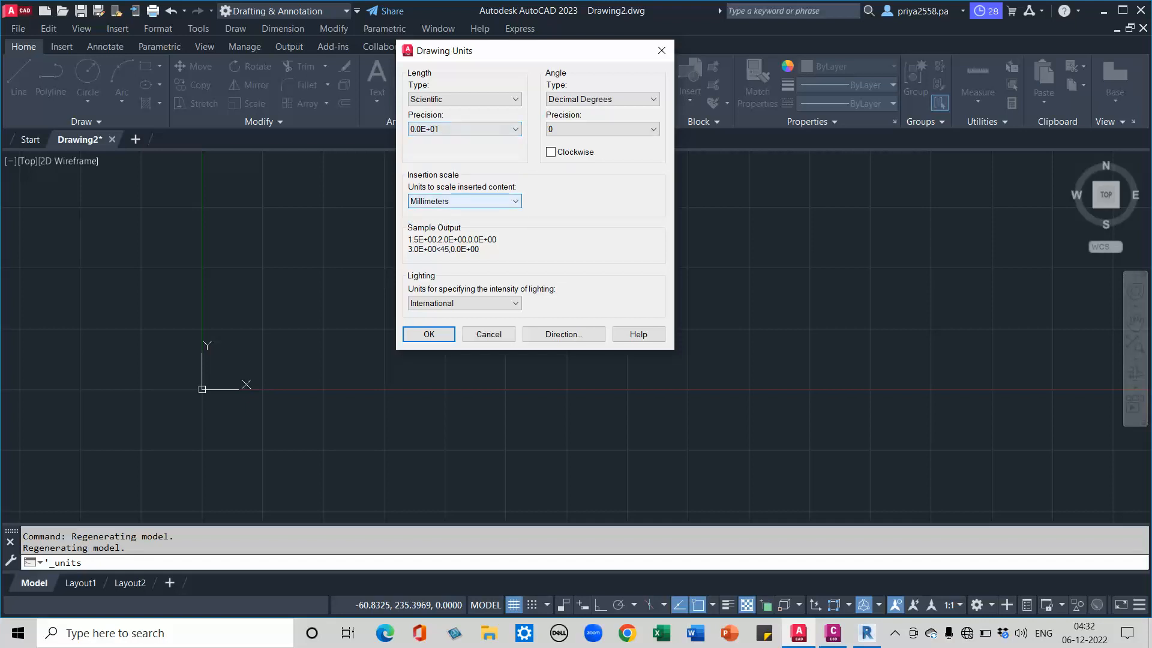
- Return the length type to Decimal and keep Millimeters as the insertion scale
click(464, 99)
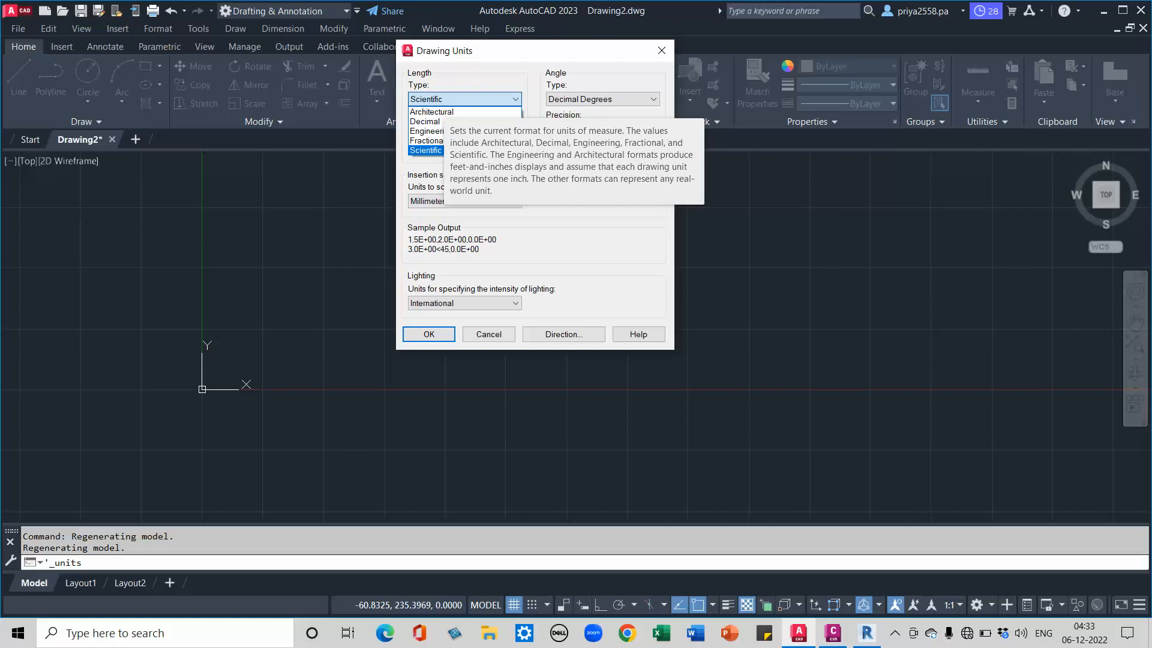
key(Up)
key(Up)
key(Up)
key(Return)
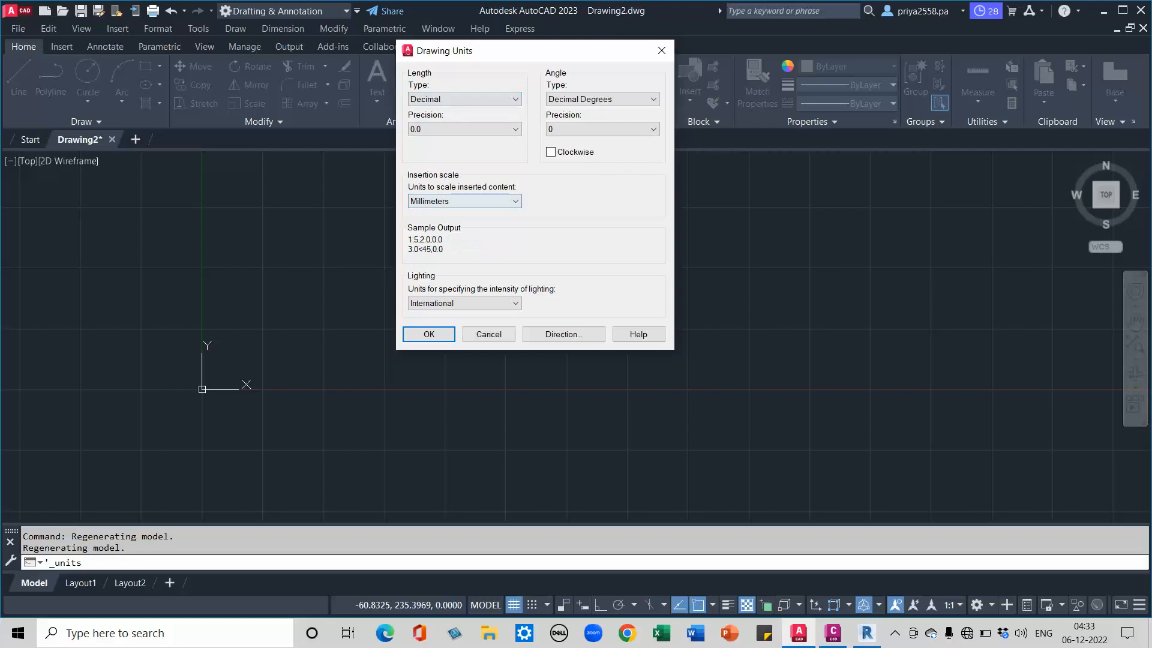
click(465, 201)
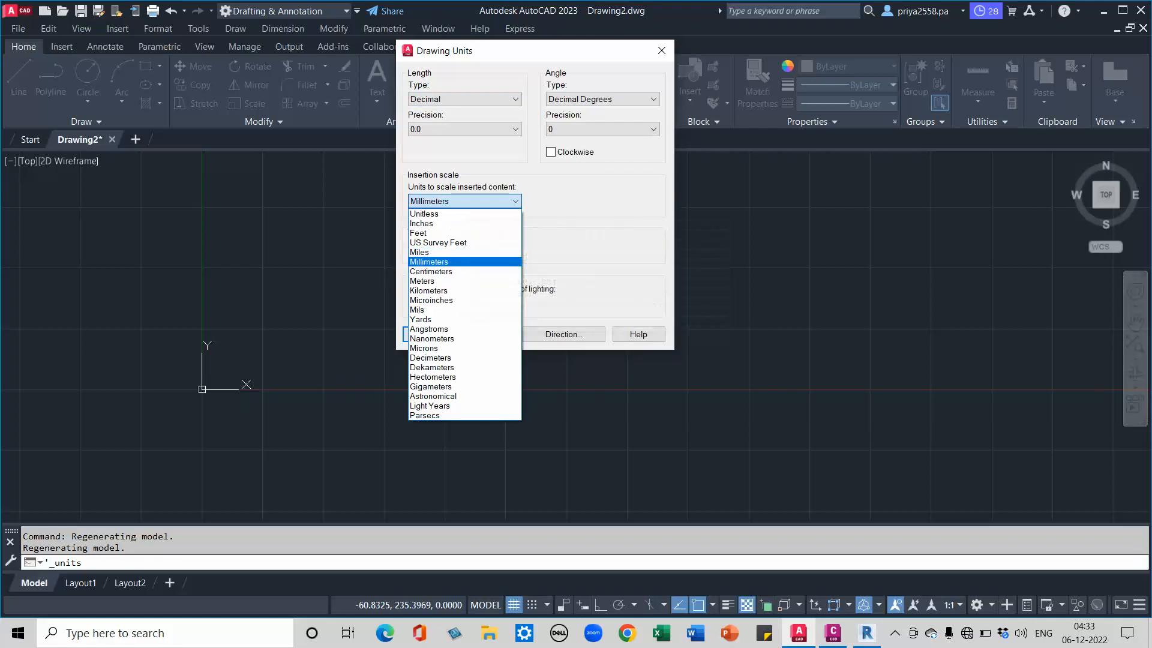
key(Return)
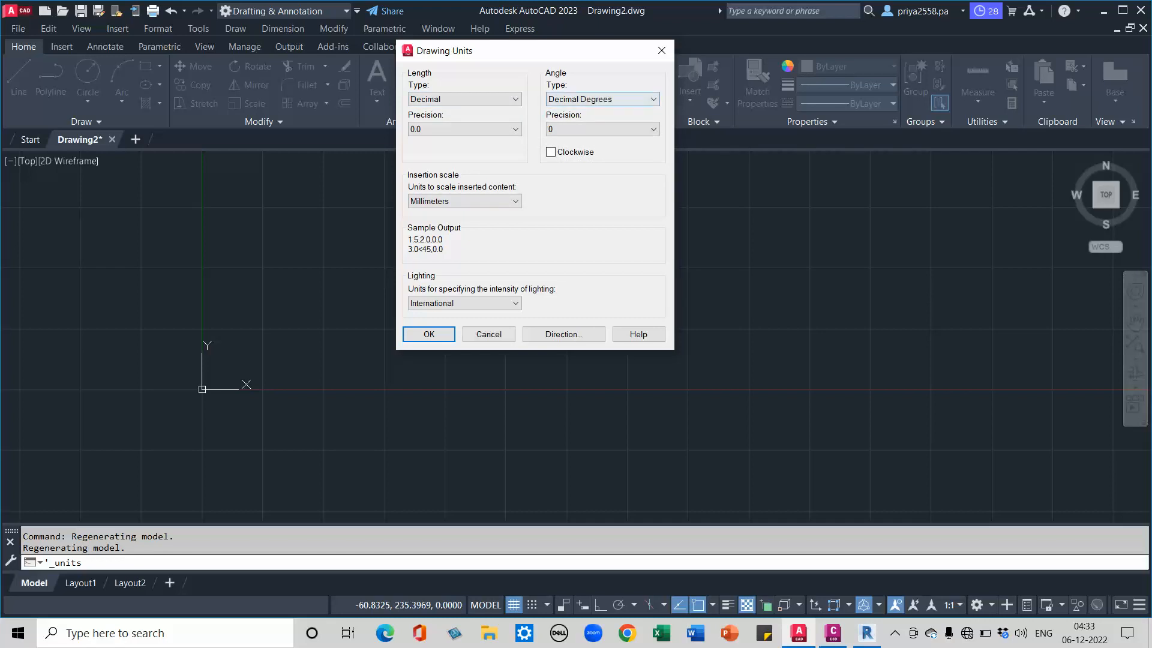
- Review the angle types and angle precision choices, keeping Decimal Degrees with precision 0
click(652, 100)
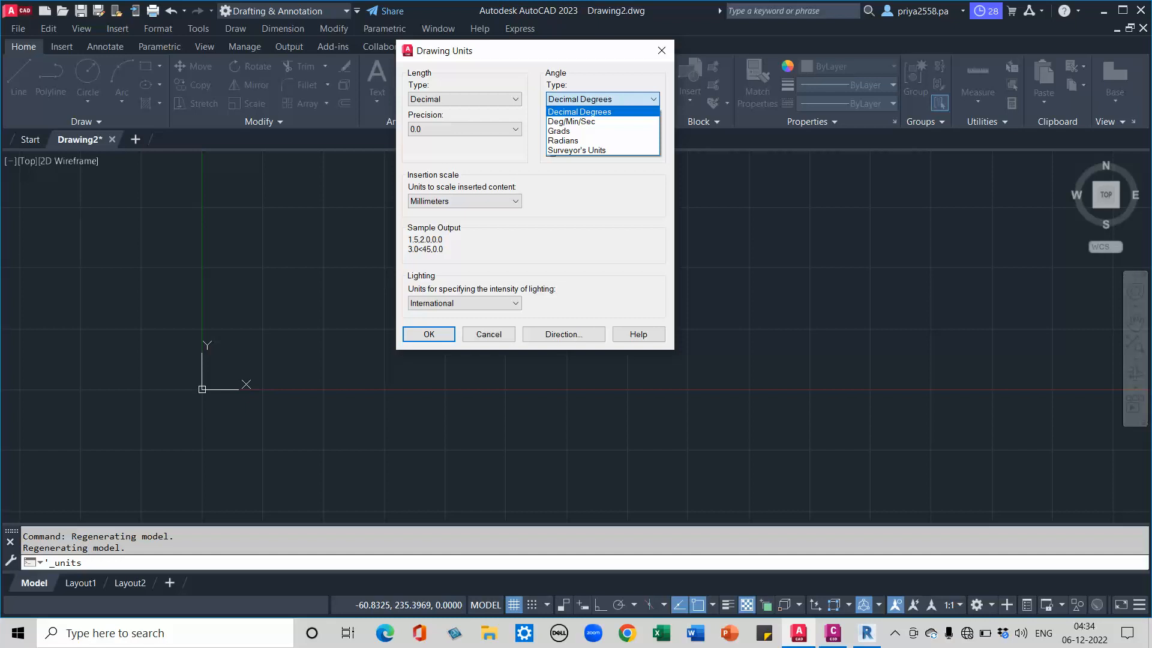
click(579, 112)
click(602, 129)
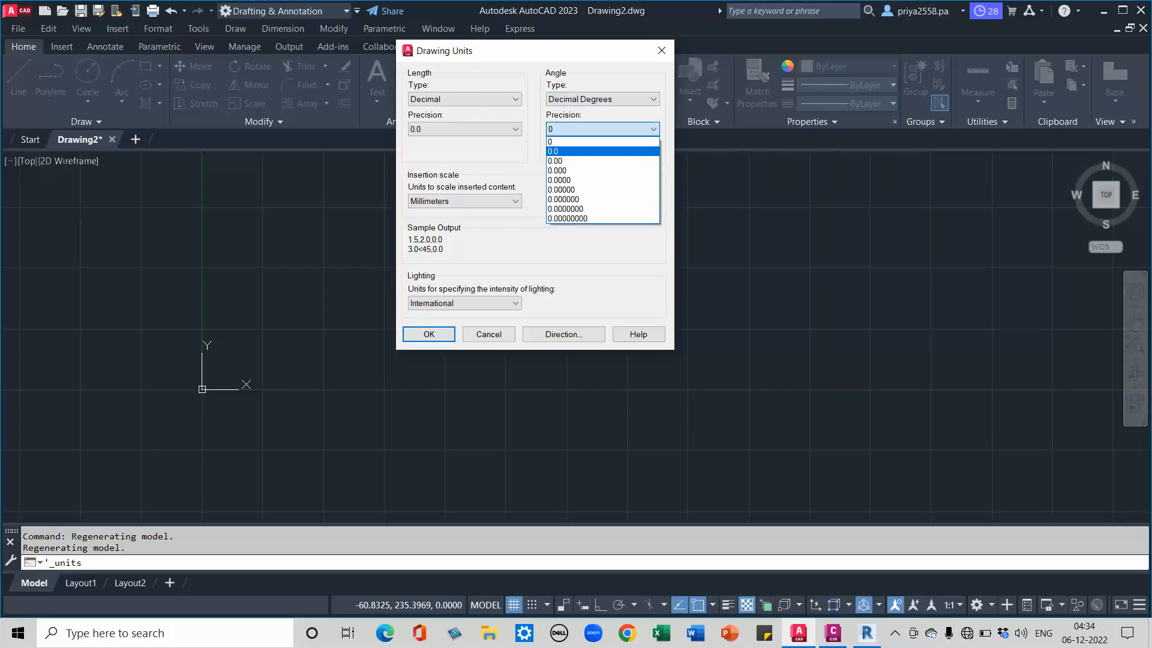
click(602, 131)
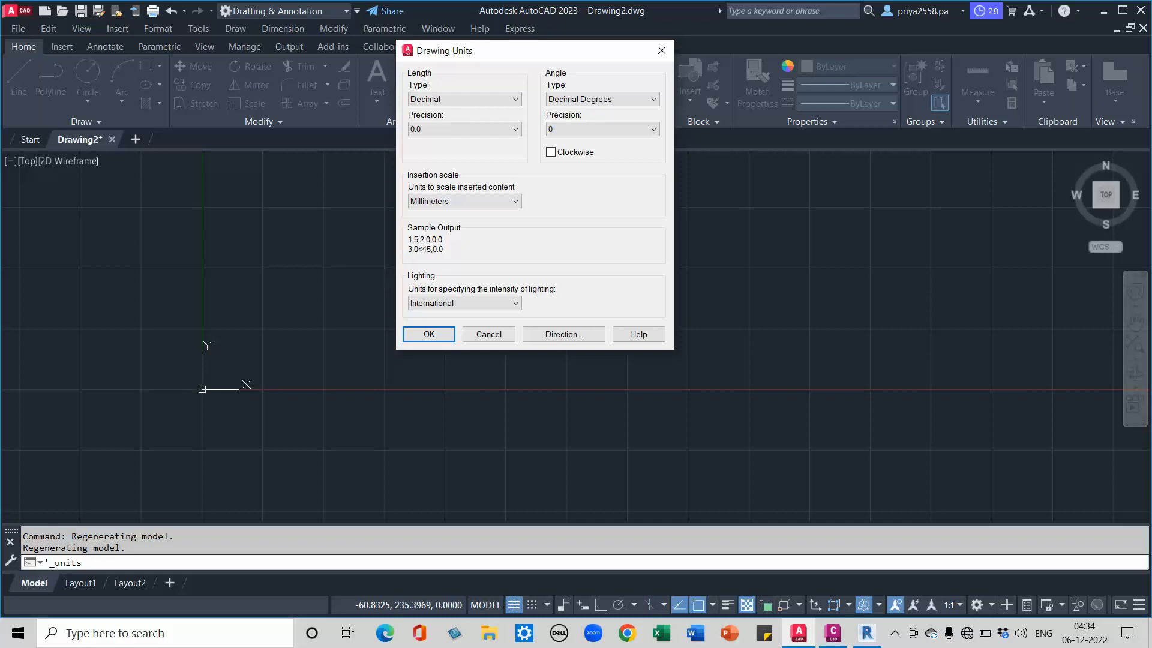
- Toggle the clockwise angle option on and back off, and accept the drawing units
click(550, 152)
click(550, 152)
click(551, 152)
click(550, 152)
click(434, 336)
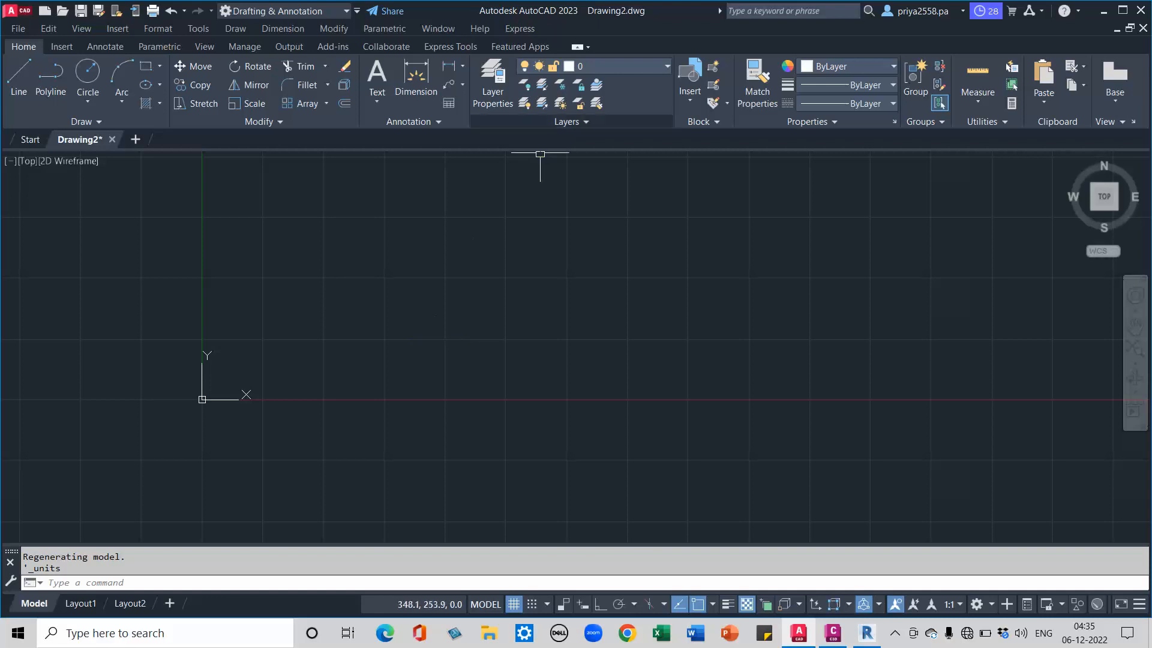
- Open the Layer Properties Manager and create four new layers with their default names
click(600, 66)
click(599, 66)
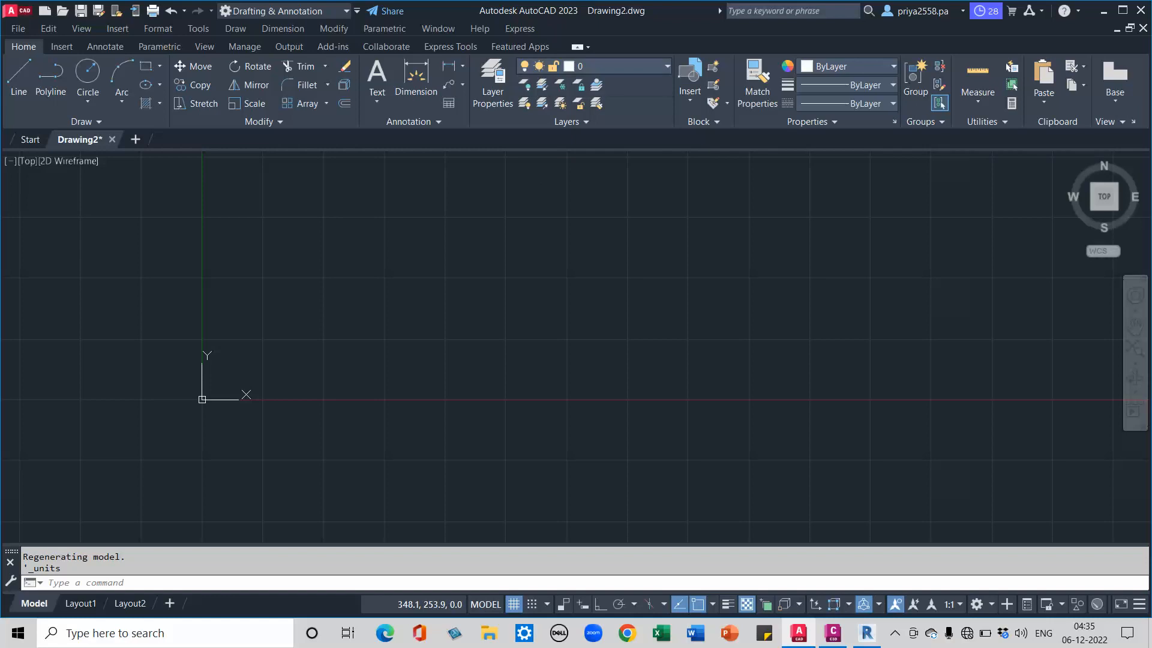
click(492, 81)
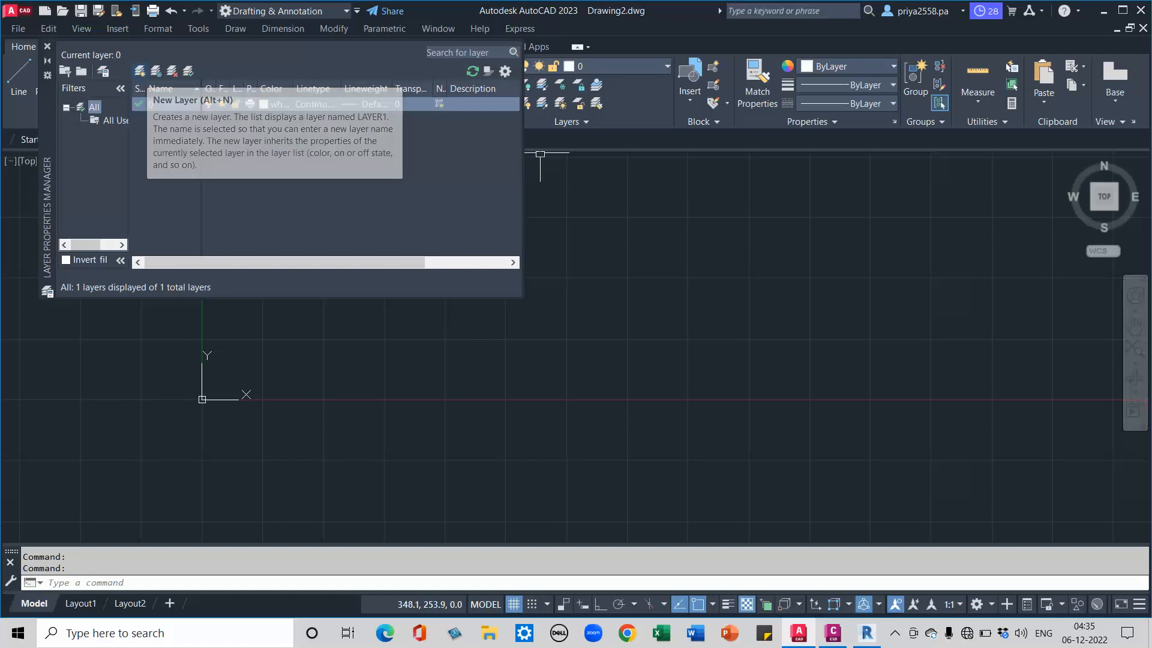
click(139, 71)
click(139, 70)
click(139, 71)
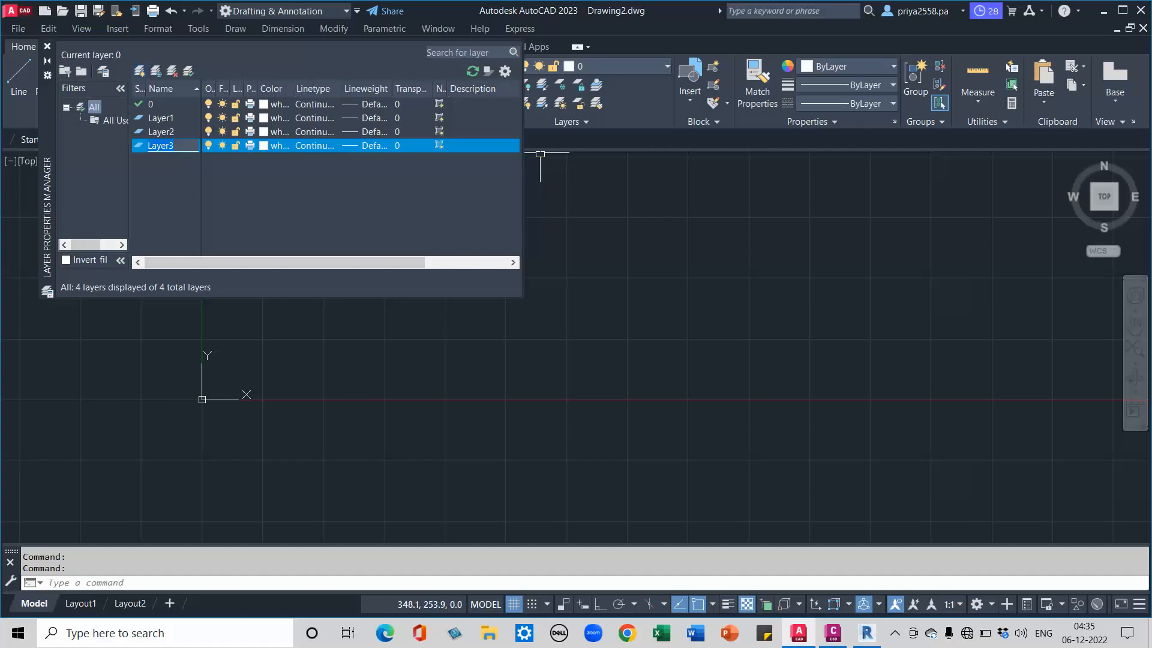
click(139, 71)
- Assign index color 10 to Layer1 and index color 73 to Layer2
click(264, 118)
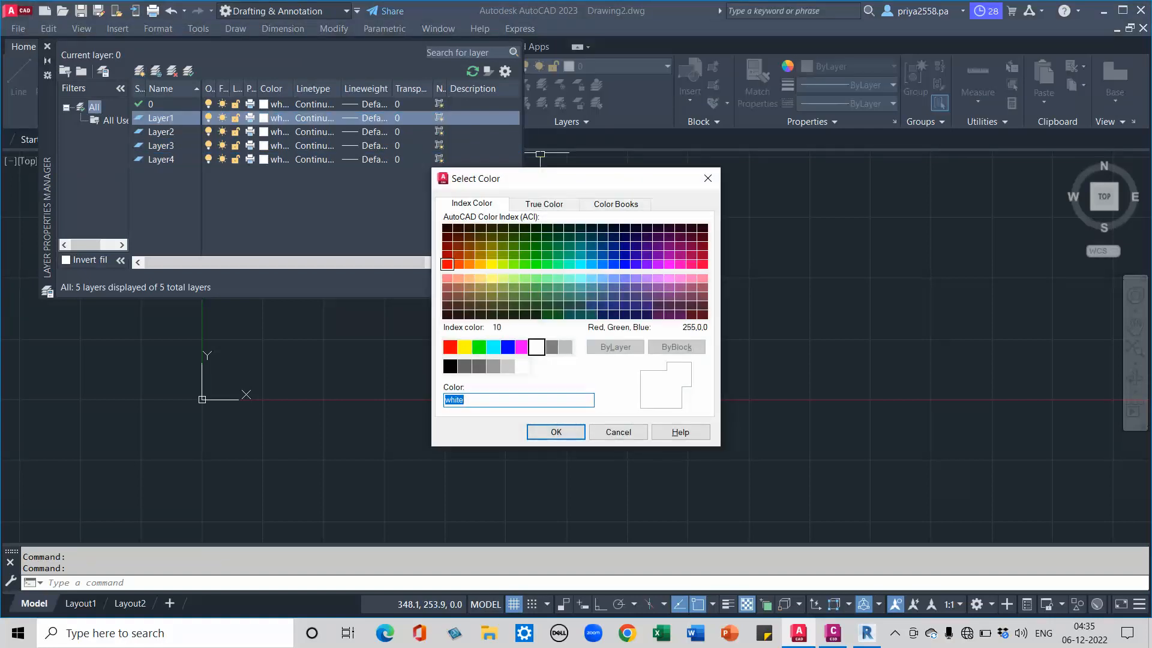
click(447, 264)
click(556, 432)
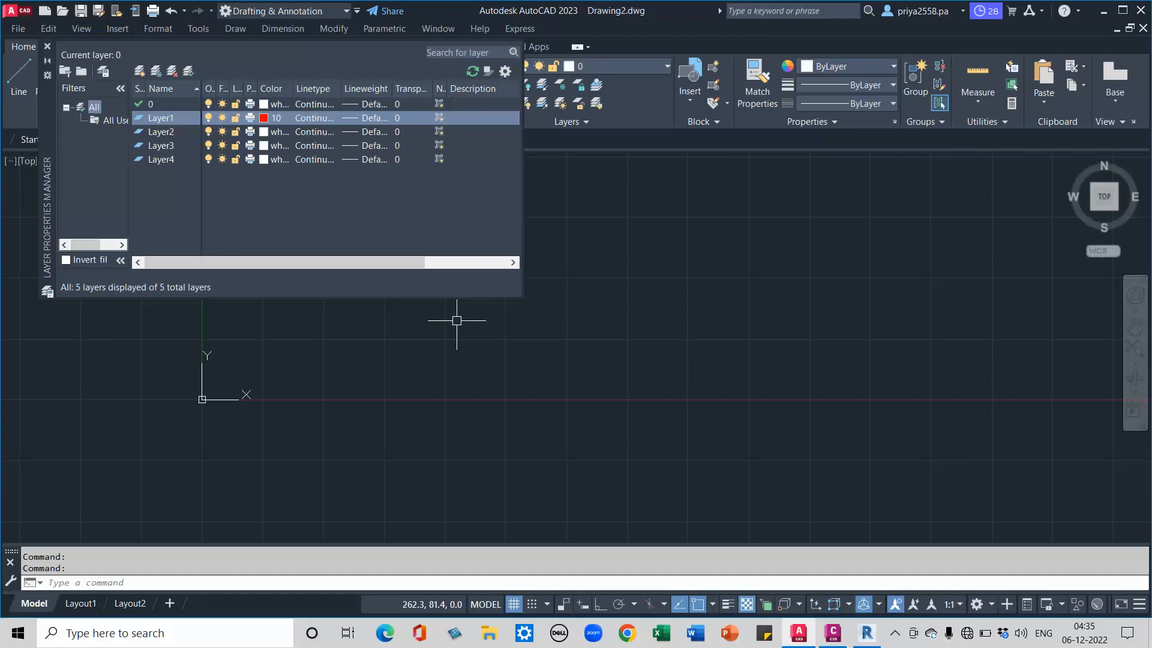
click(264, 131)
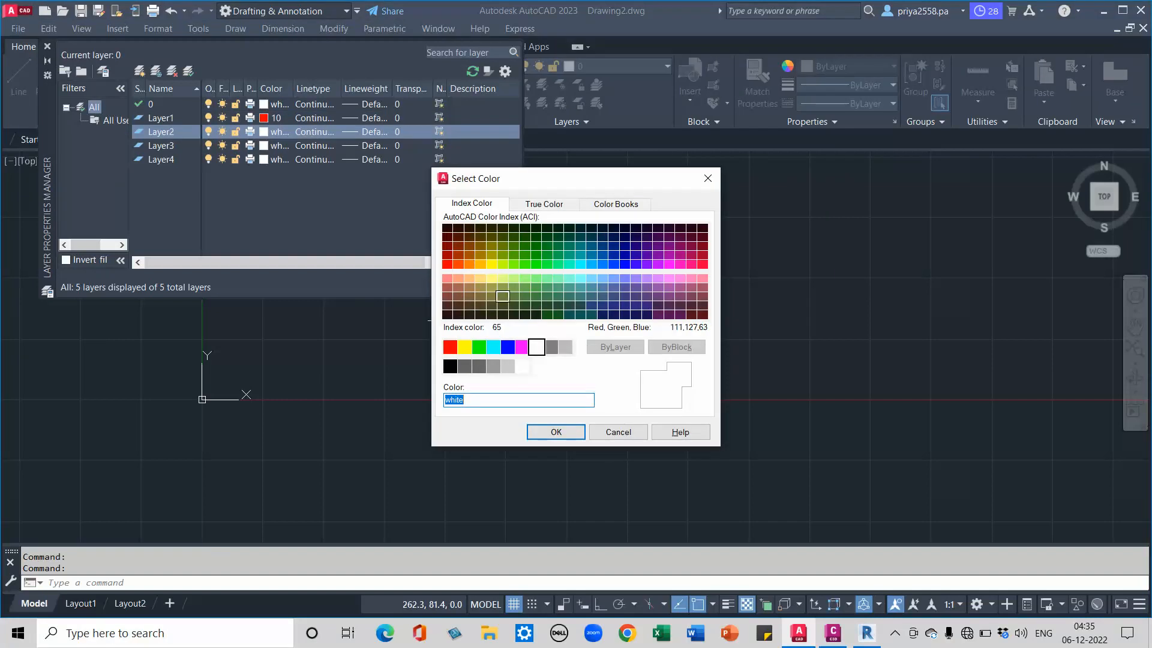
click(514, 286)
click(556, 432)
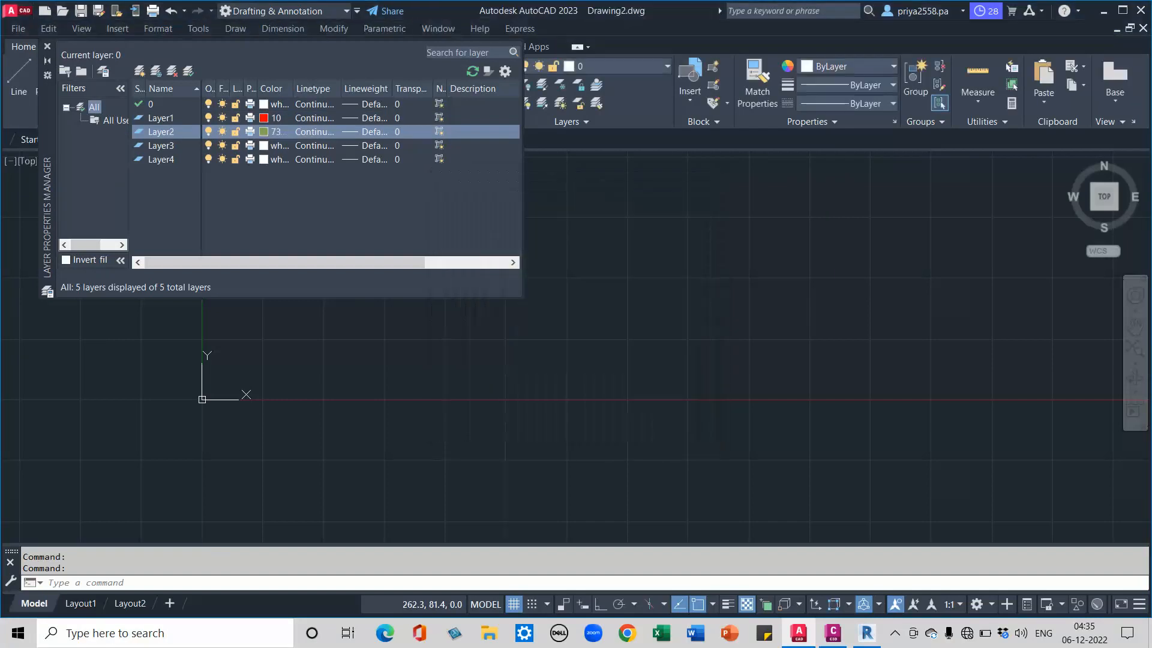
- Assign index color 160 to Layer3 and 162 to Layer4, and close the layer manager
click(264, 146)
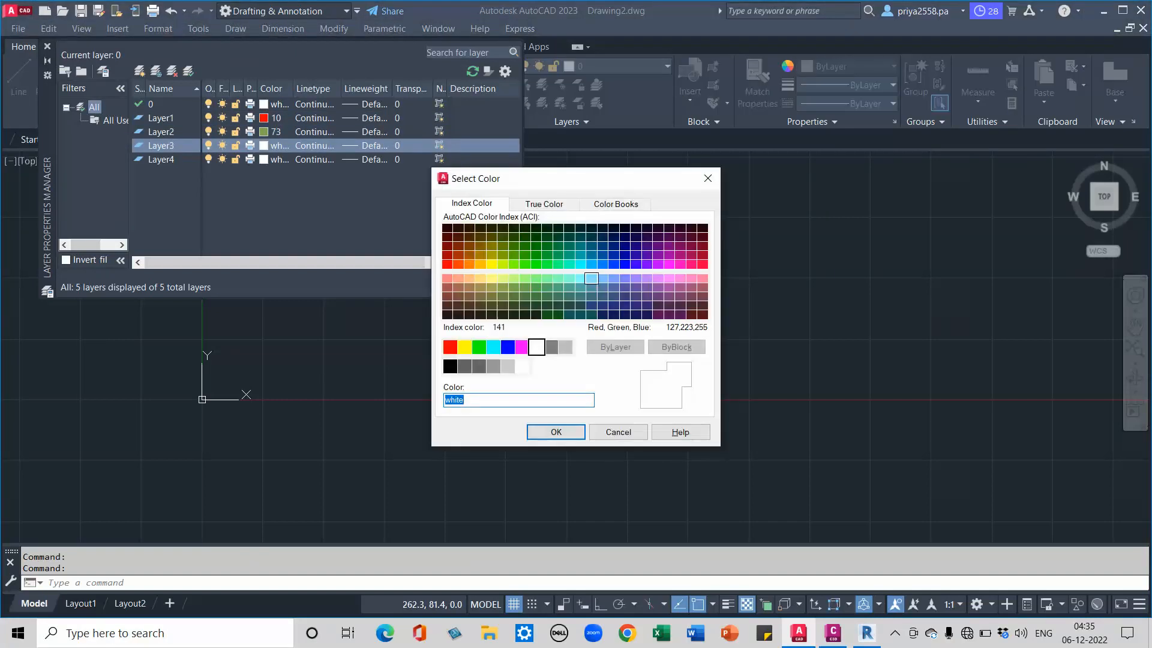
click(613, 264)
click(556, 432)
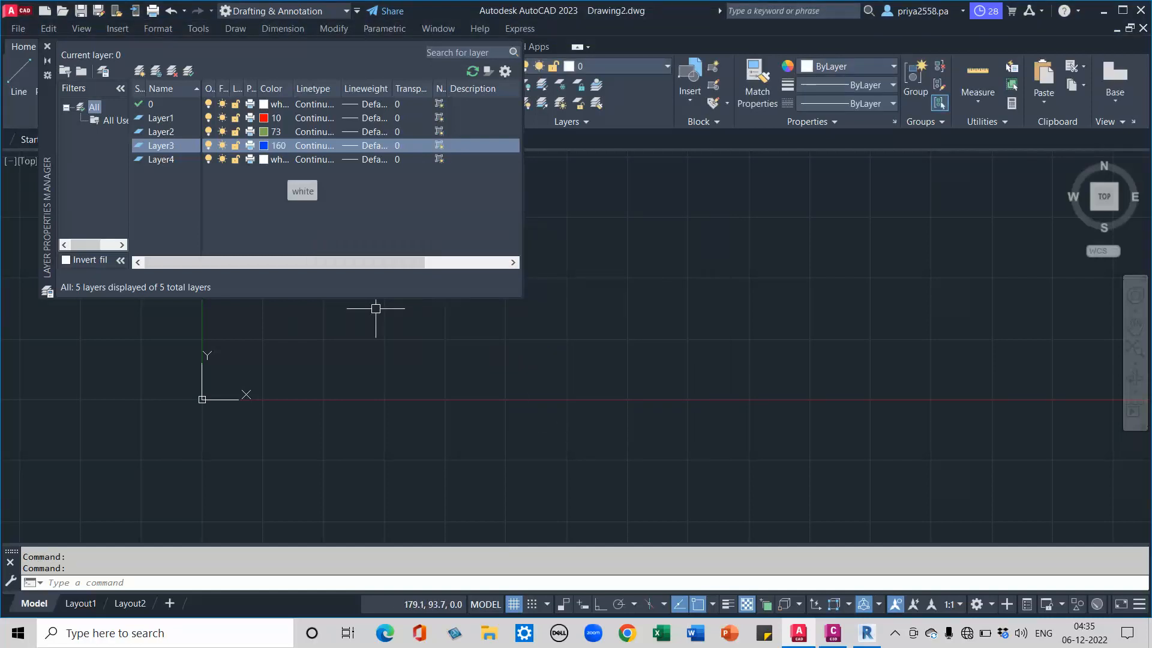
click(267, 159)
click(613, 255)
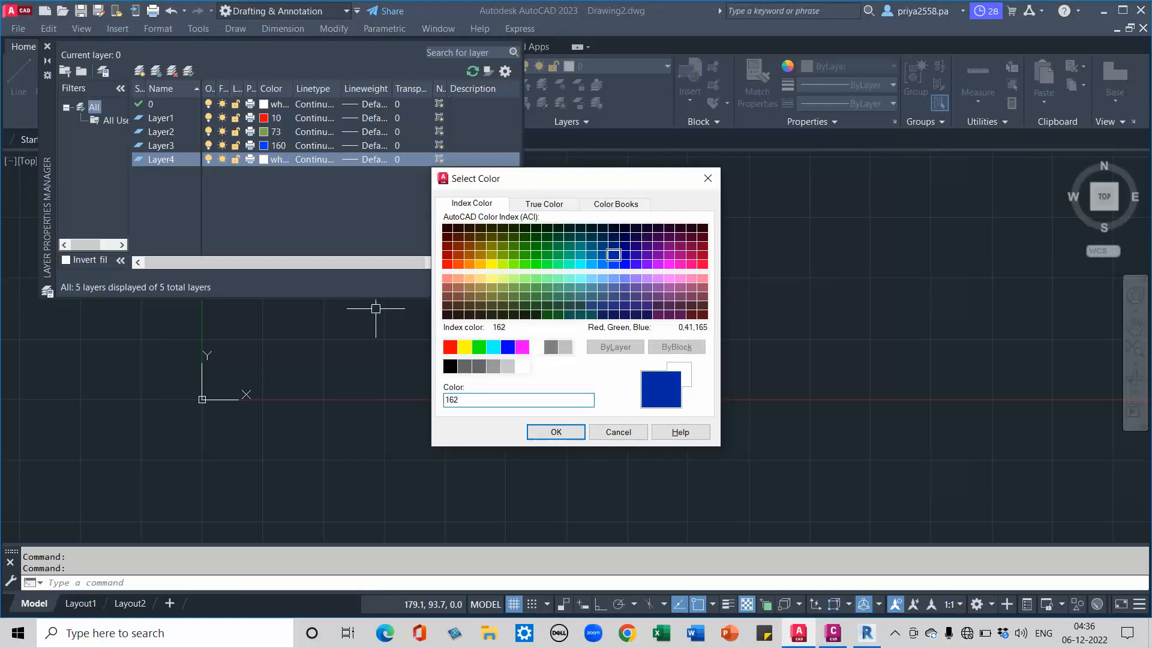
click(556, 432)
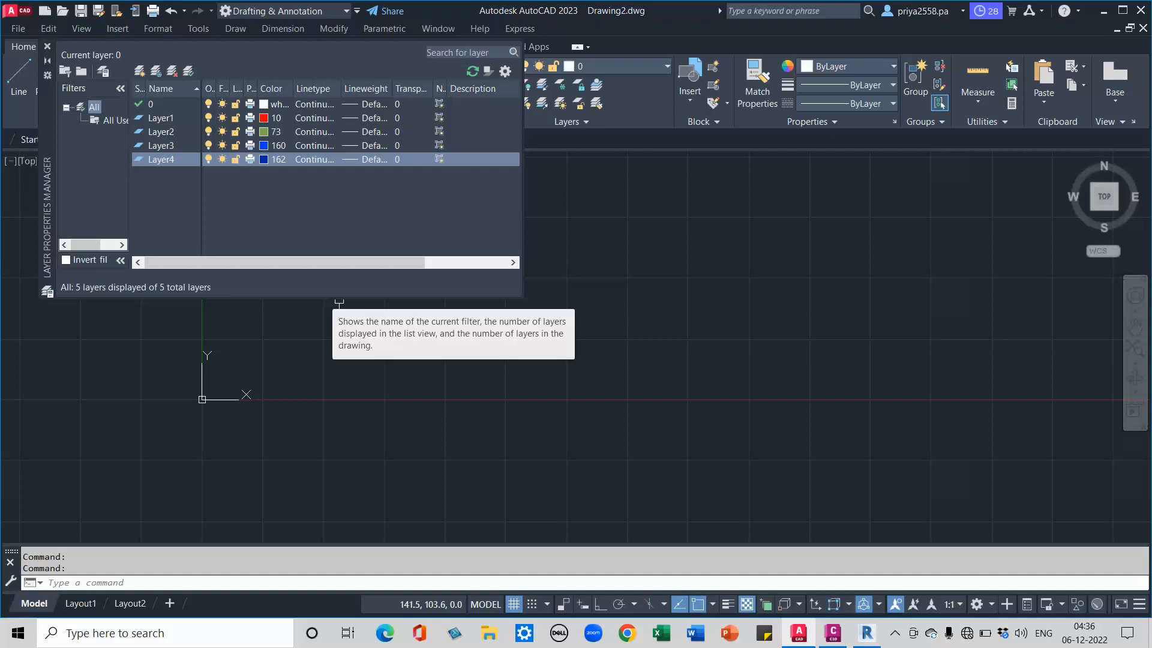
click(48, 46)
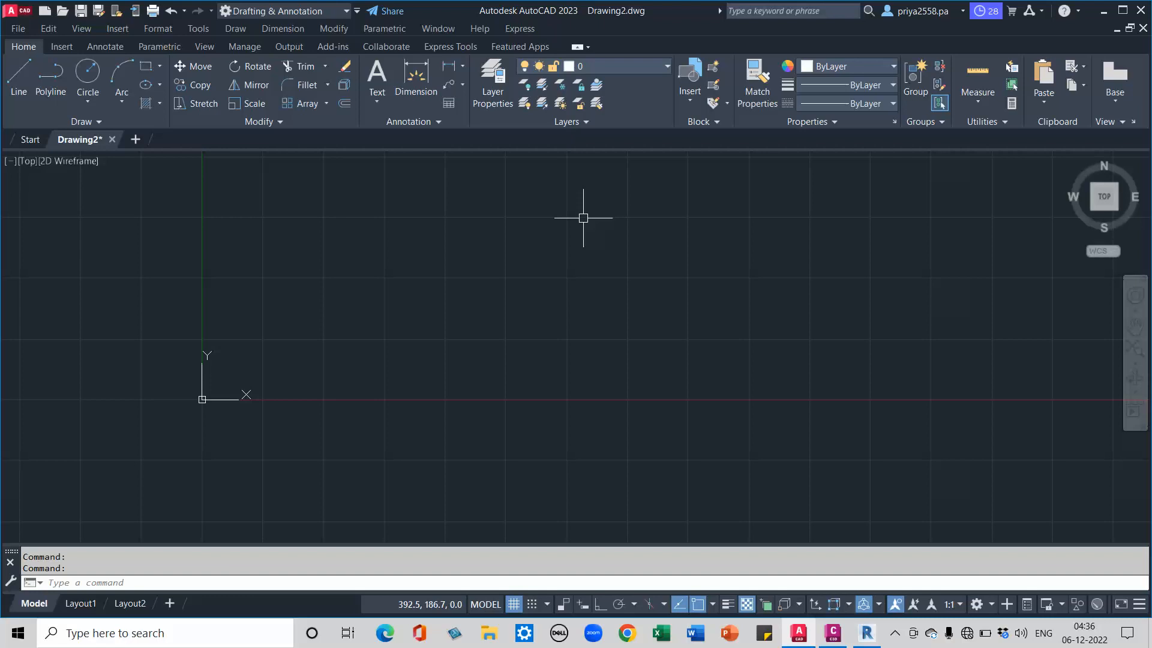
- Reopen the drawing units with the UN command and set the length type to Engineering with precision 0'-0"
text(UN)
key(Return)
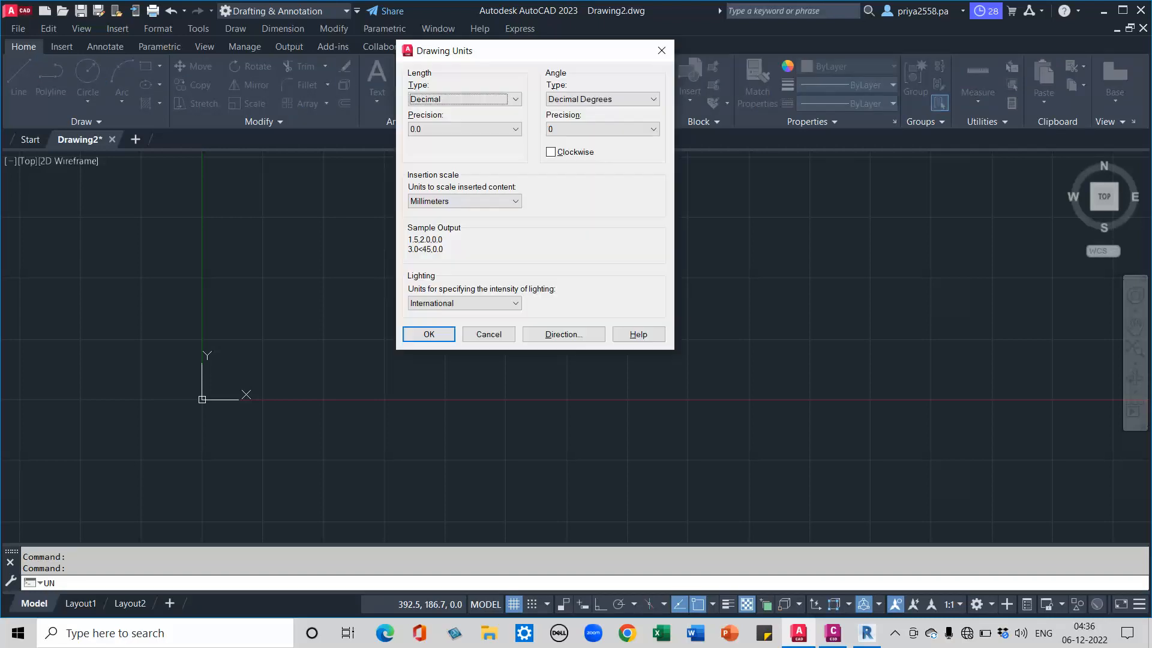
key(alt+Down)
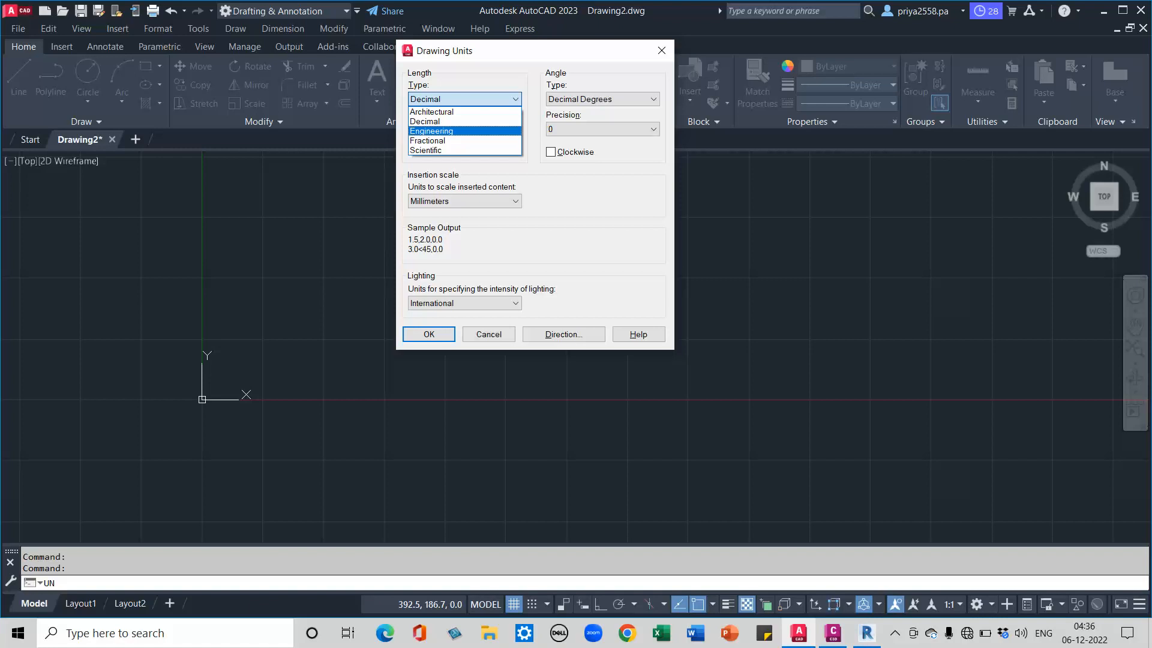
key(Return)
key(Tab)
key(alt+Down)
key(Up)
key(Return)
- Set the insertion scale to Inches and accept the drawing units
key(Tab)
key(alt+Down)
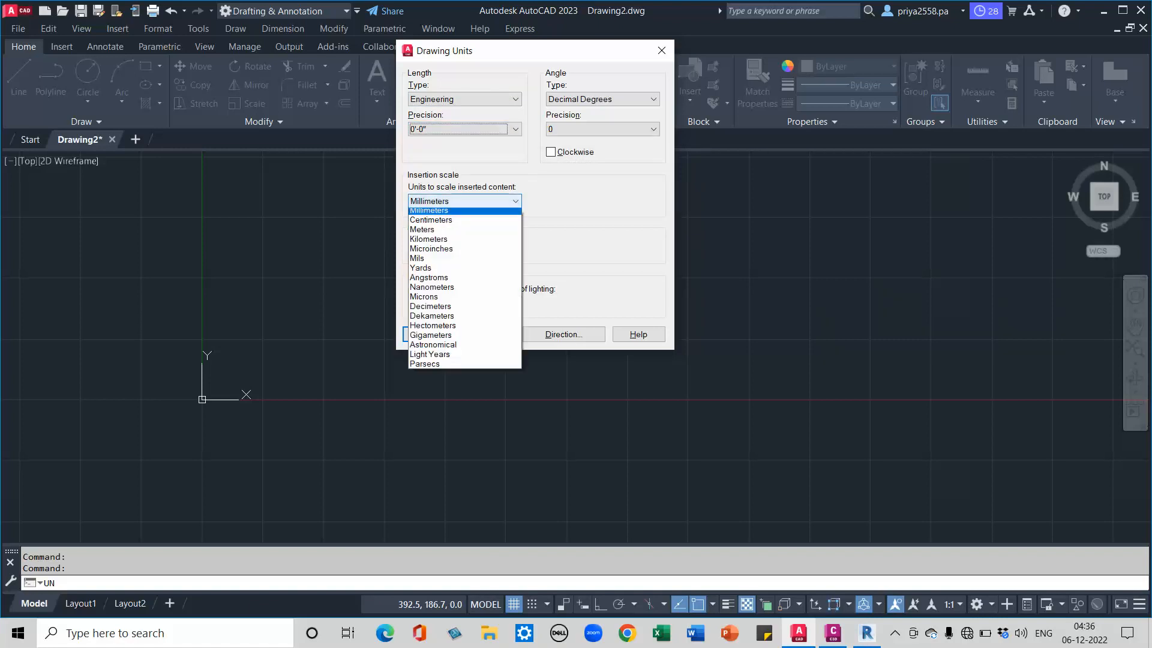
key(Up)
key(Up)
key(Up)
key(Up)
key(Return)
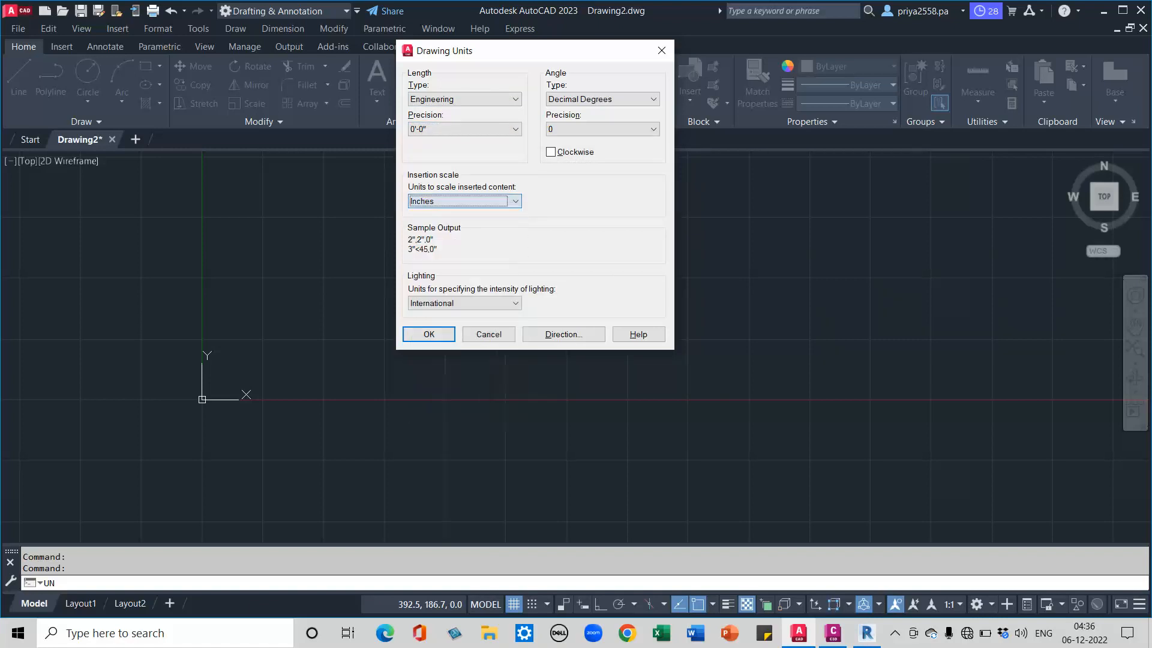
key(Return)
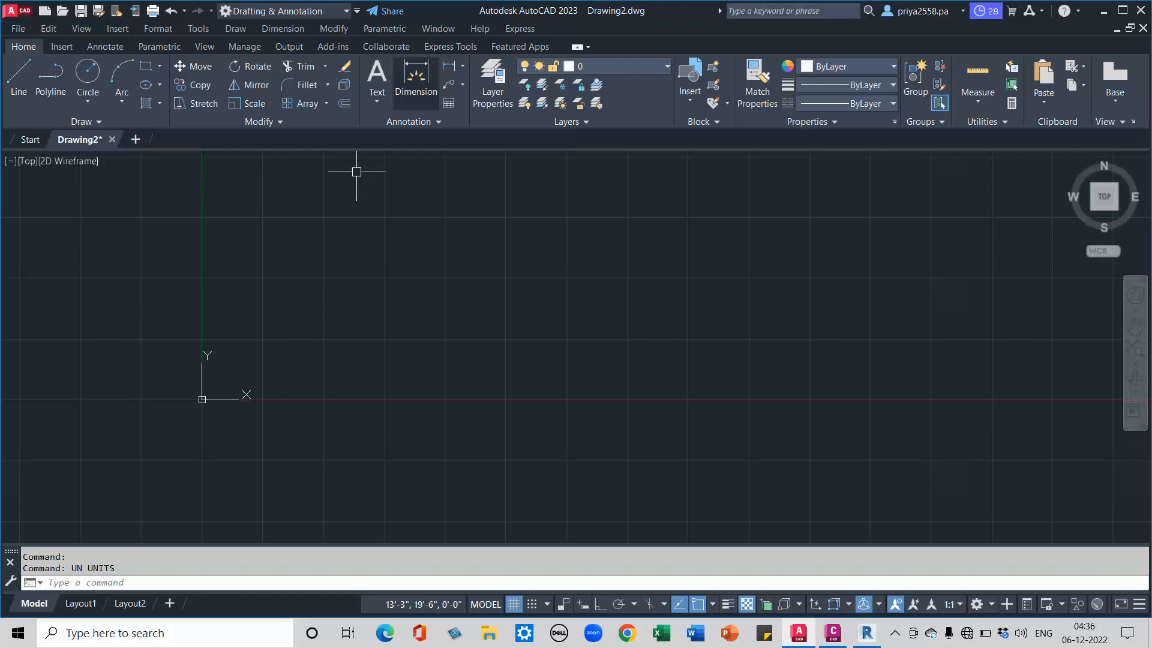
key(alt)
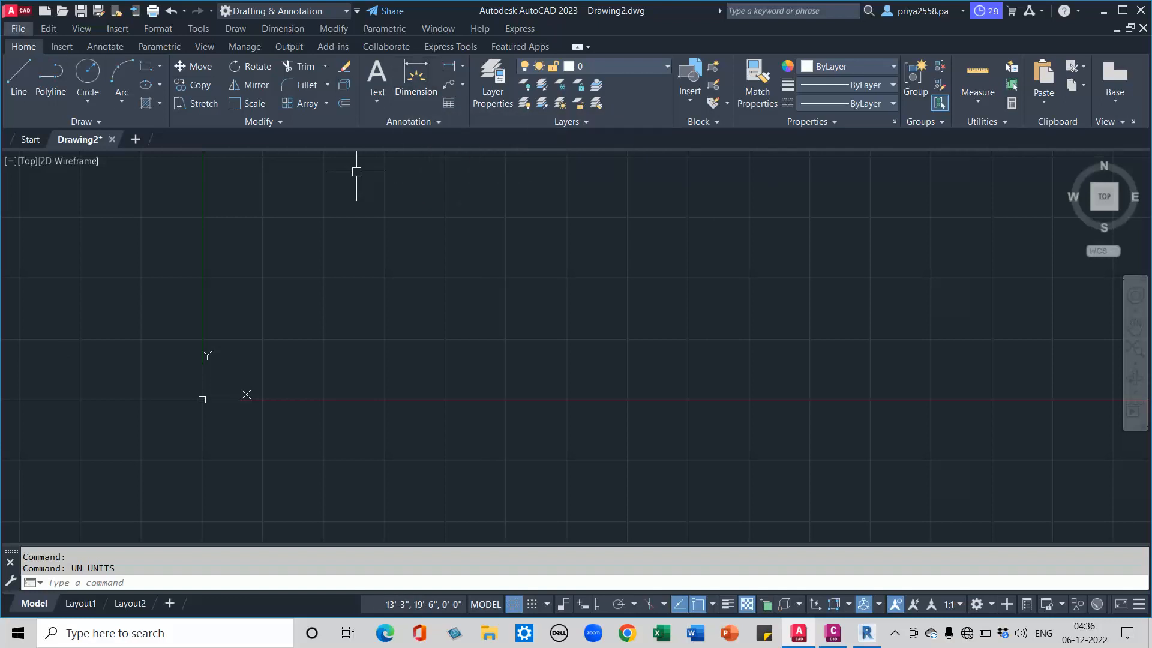
key(f)
key(Escape)
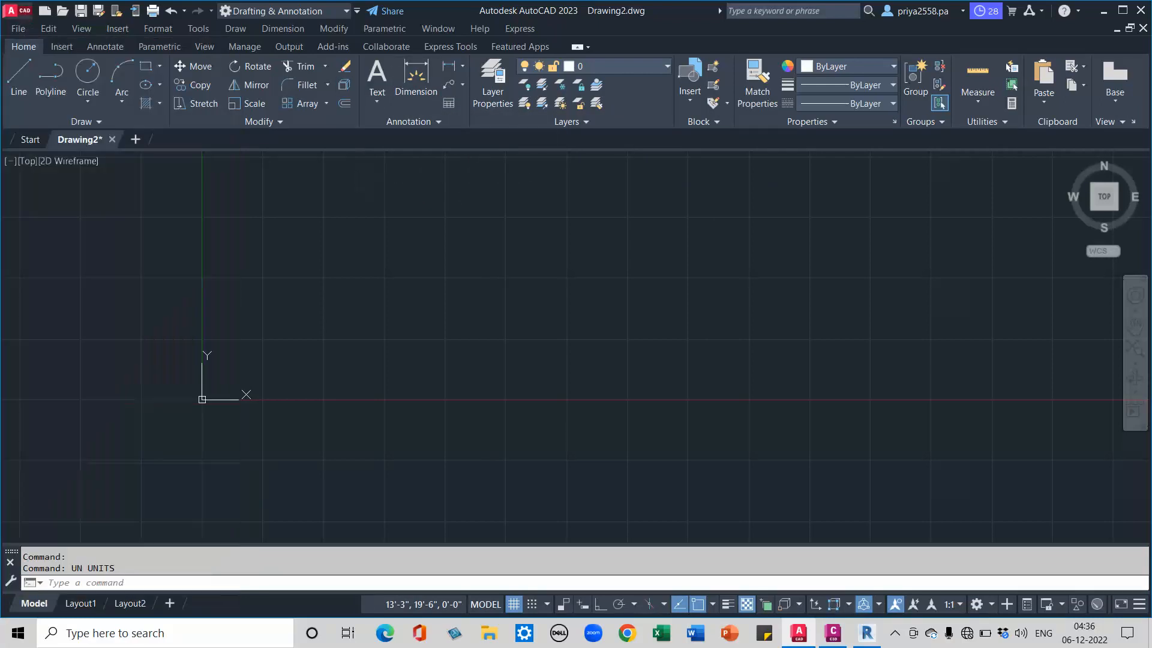
- Start saving the drawing and set its file type to AutoCAD Drawing Template (*.dwt)
click(11, 10)
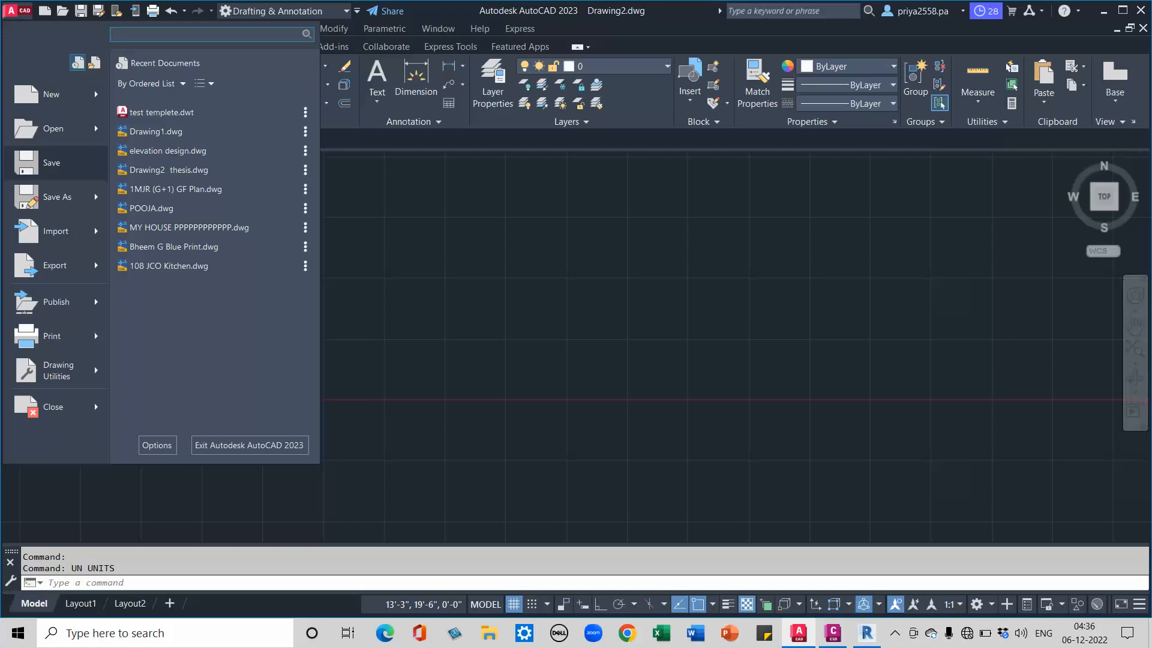
click(52, 163)
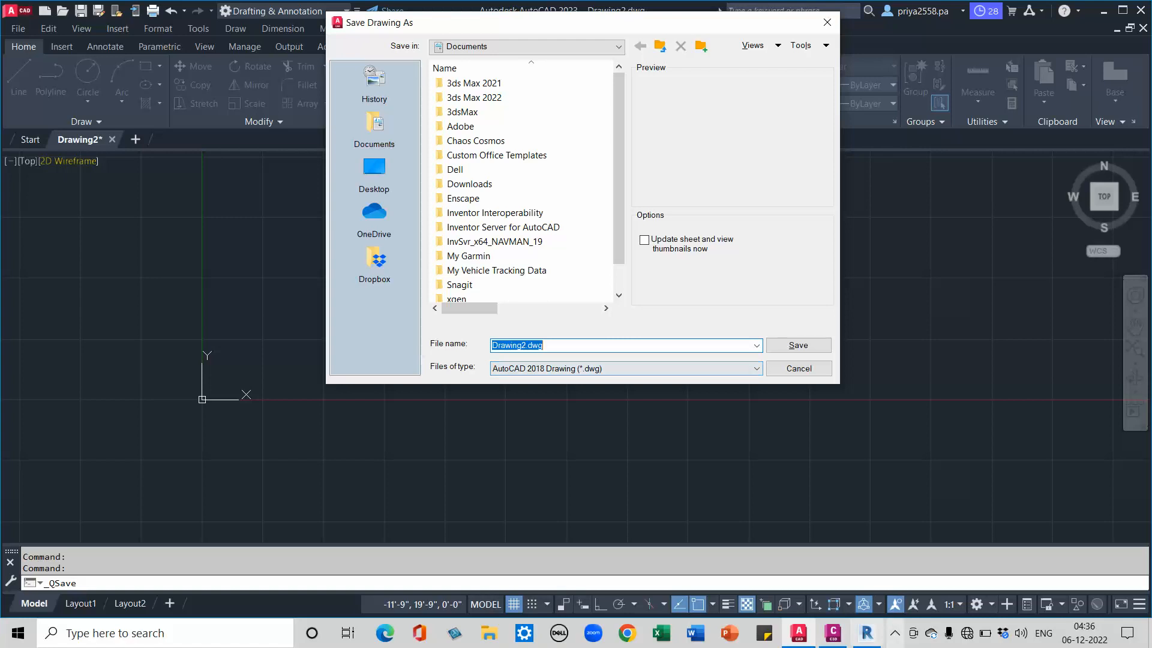
click(895, 633)
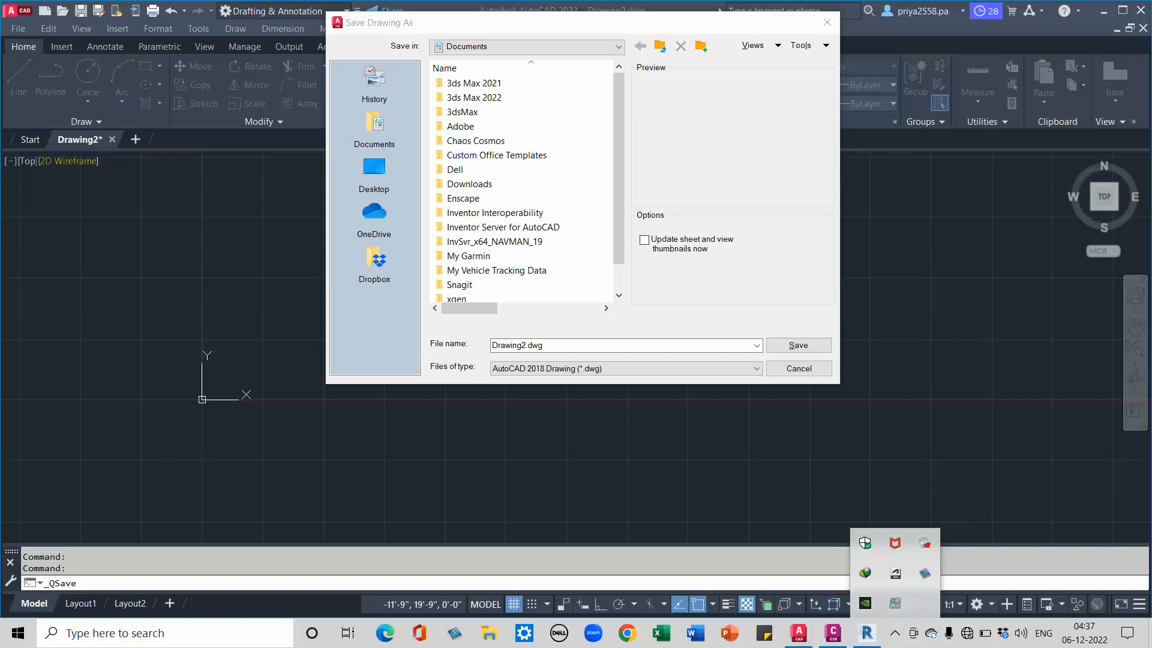
click(627, 369)
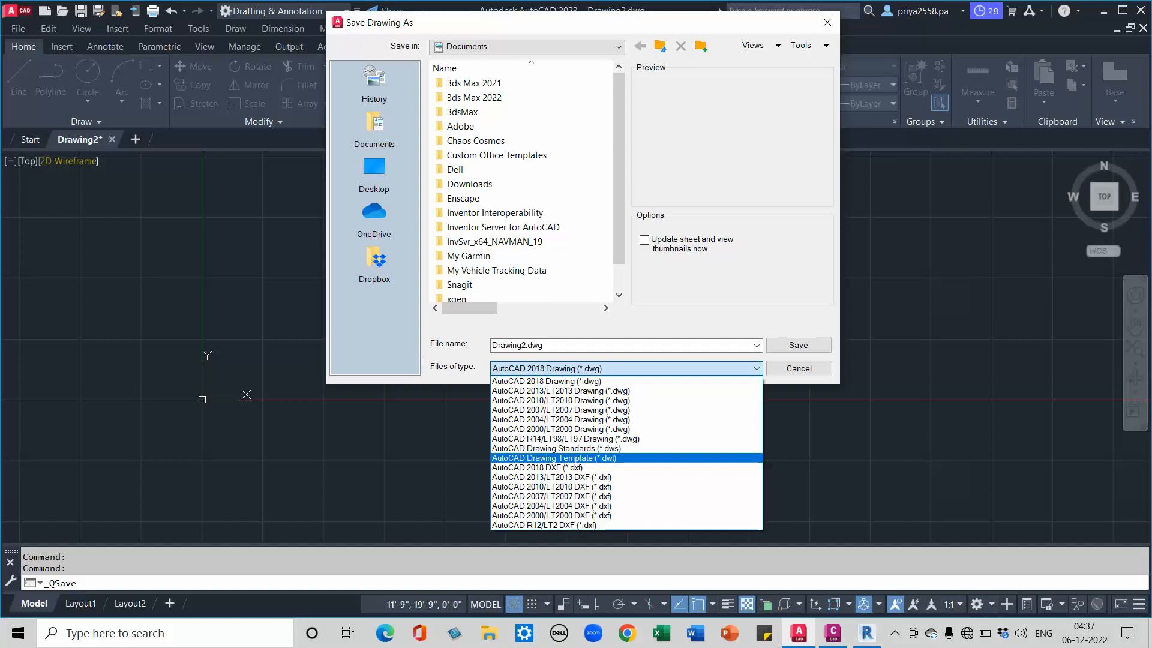
key(Return)
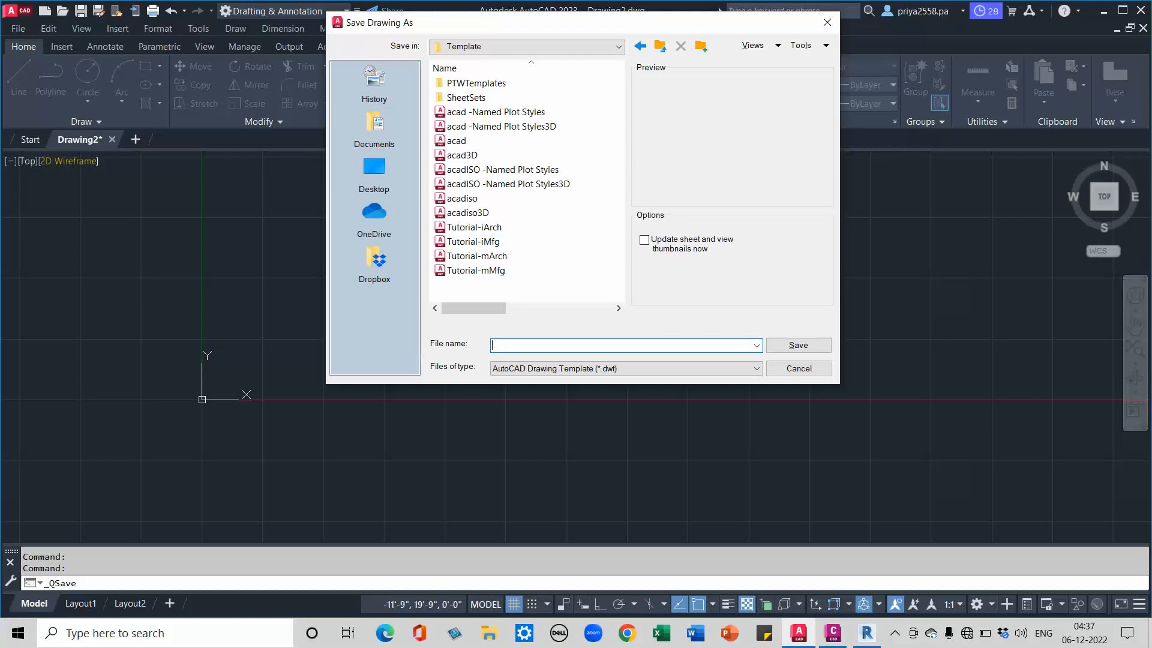
text(ci)
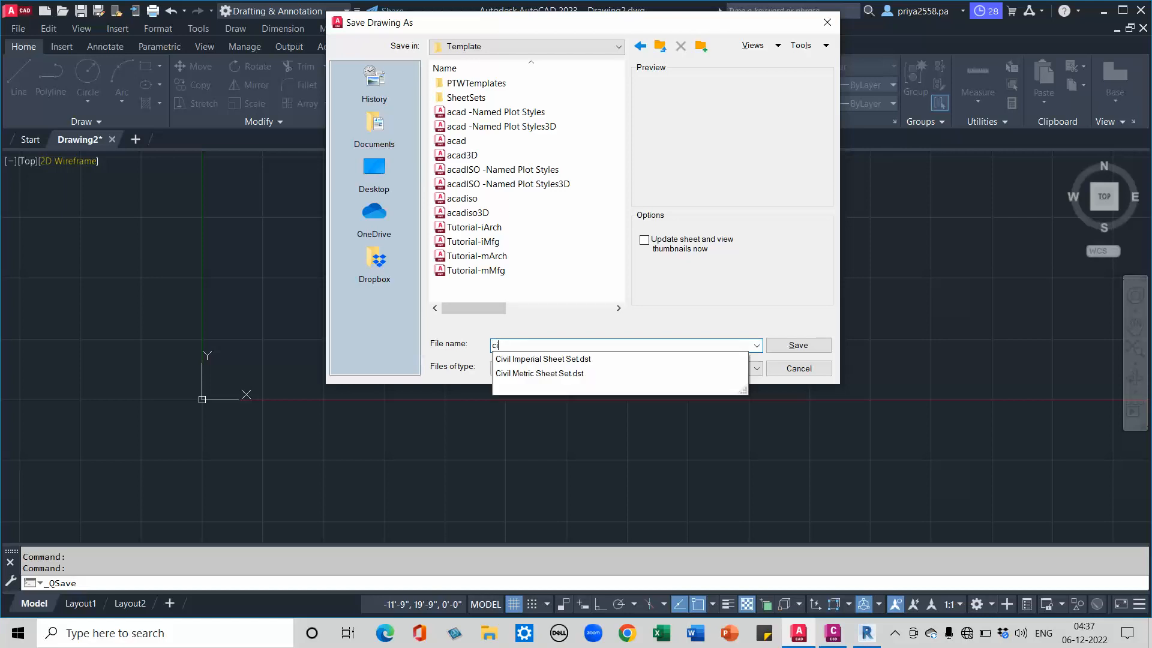
text(il eng=)
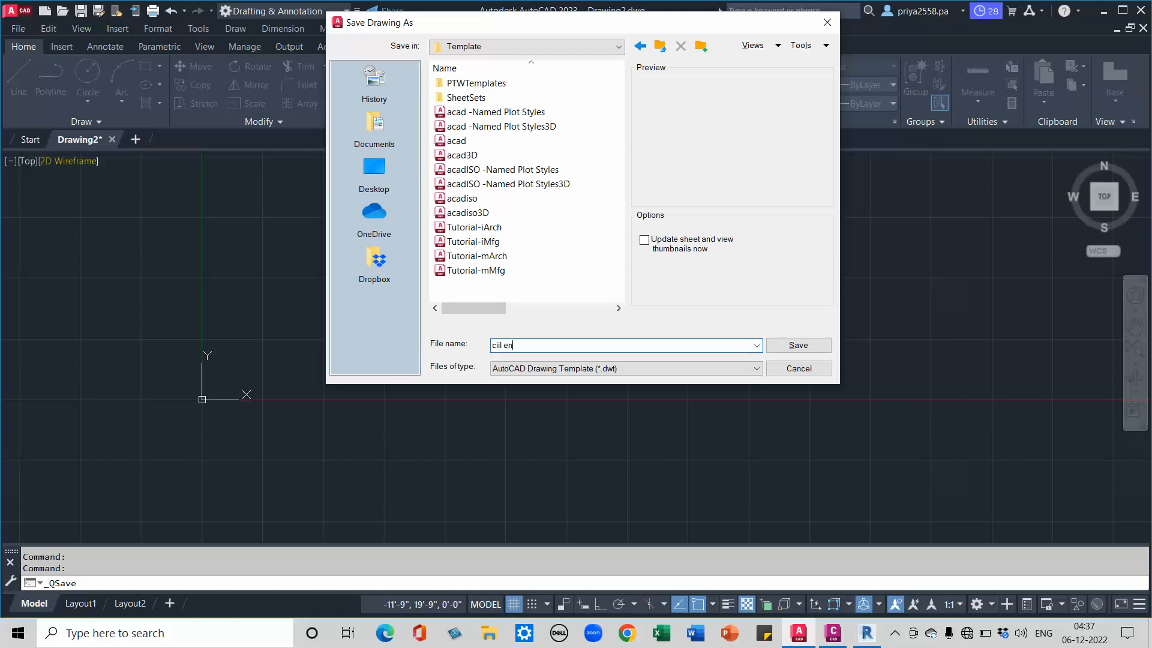
key(BackSpace)
key(BackSpace)
key(BackSpace)
key(BackSpace)
key(BackSpace)
key(BackSpace)
key(BackSpace)
key(BackSpace)
key(BackSpace)
text(ciil engin)
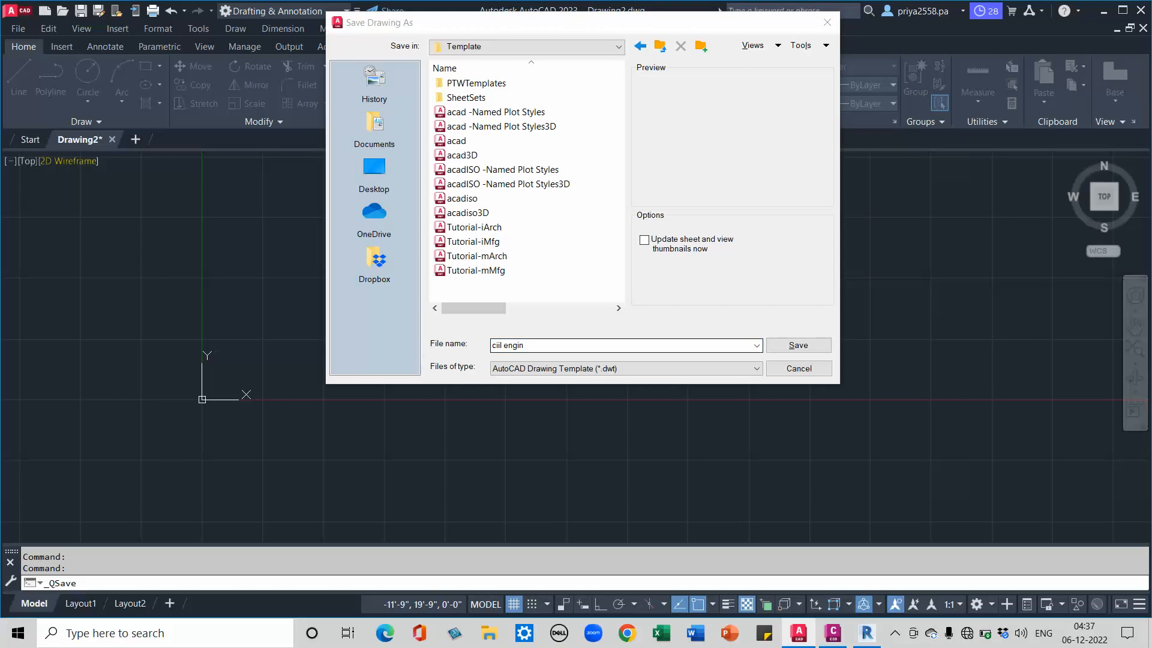
click(523, 345)
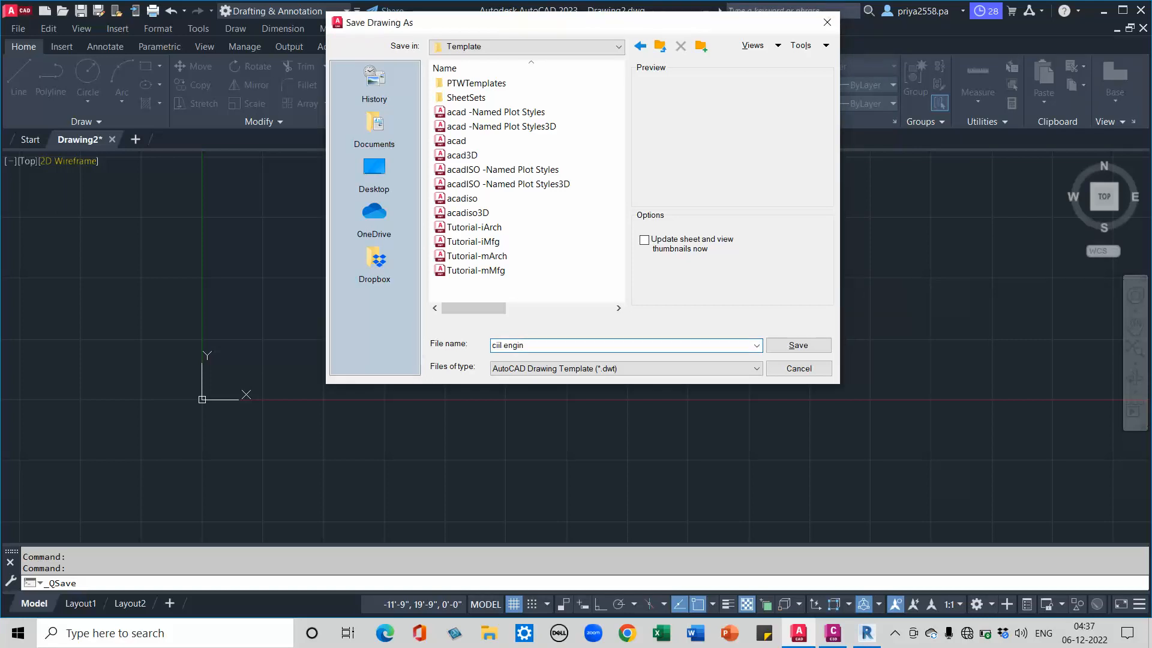
text(ww)
key(BackSpace)
key(BackSpace)
key(BackSpace)
key(BackSpace)
key(BackSpace)
key(BackSpace)
key(BackSpace)
key(BackSpace)
key(BackSpace)
key(BackSpace)
key(BackSpace)
- Name the template ce and save it to the Desktop
text(ce)
click(374, 170)
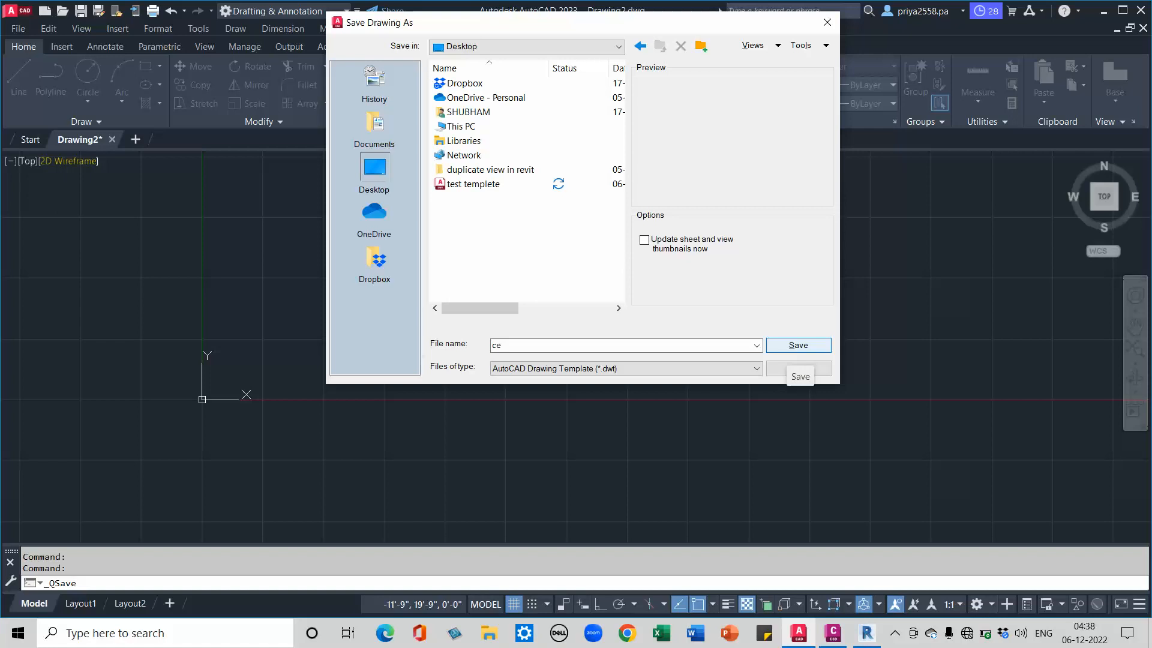
click(798, 346)
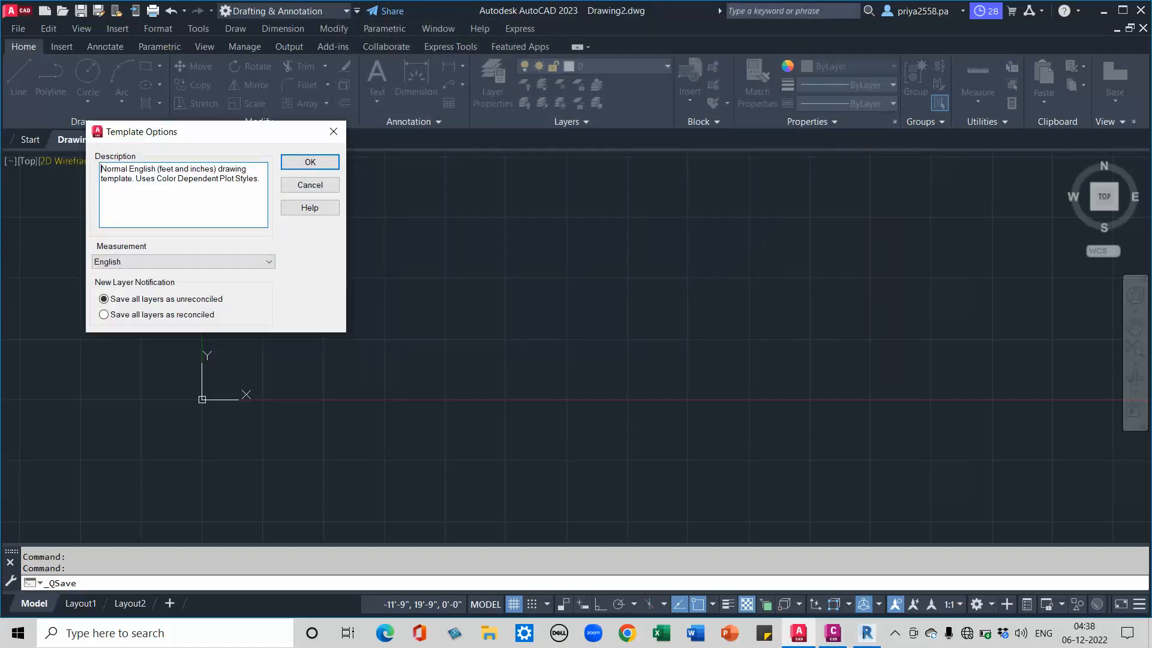
- Replace the template description with "ce unit" and accept the template options with English measurement
drag(260, 178, 100, 169)
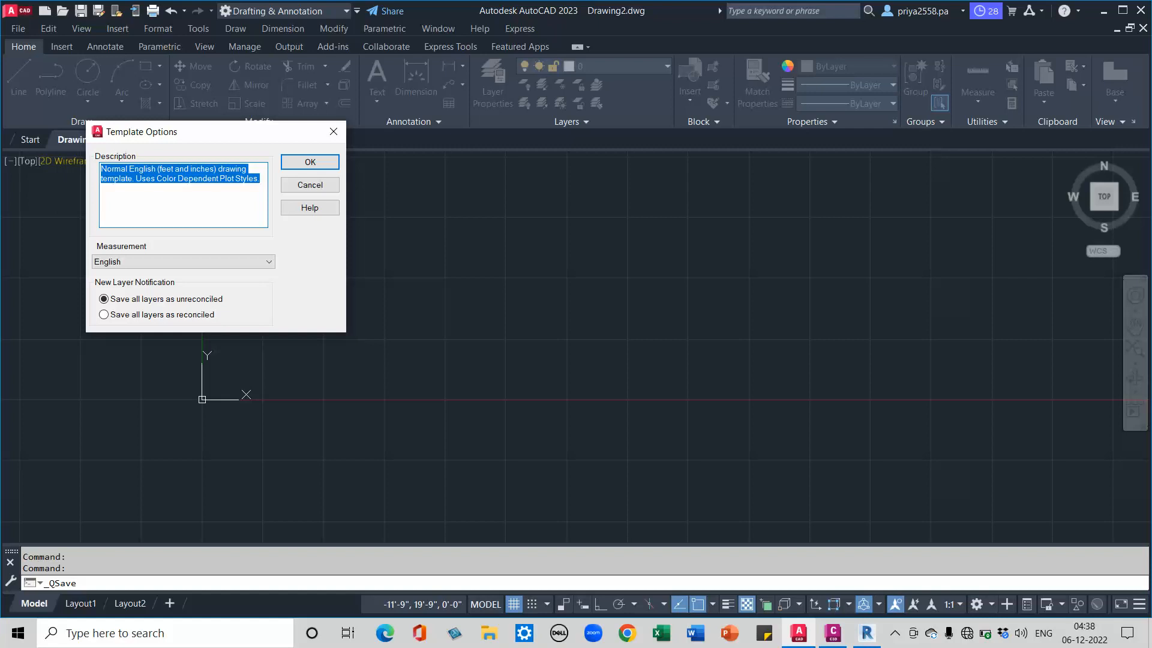
key(BackSpace)
text(im)
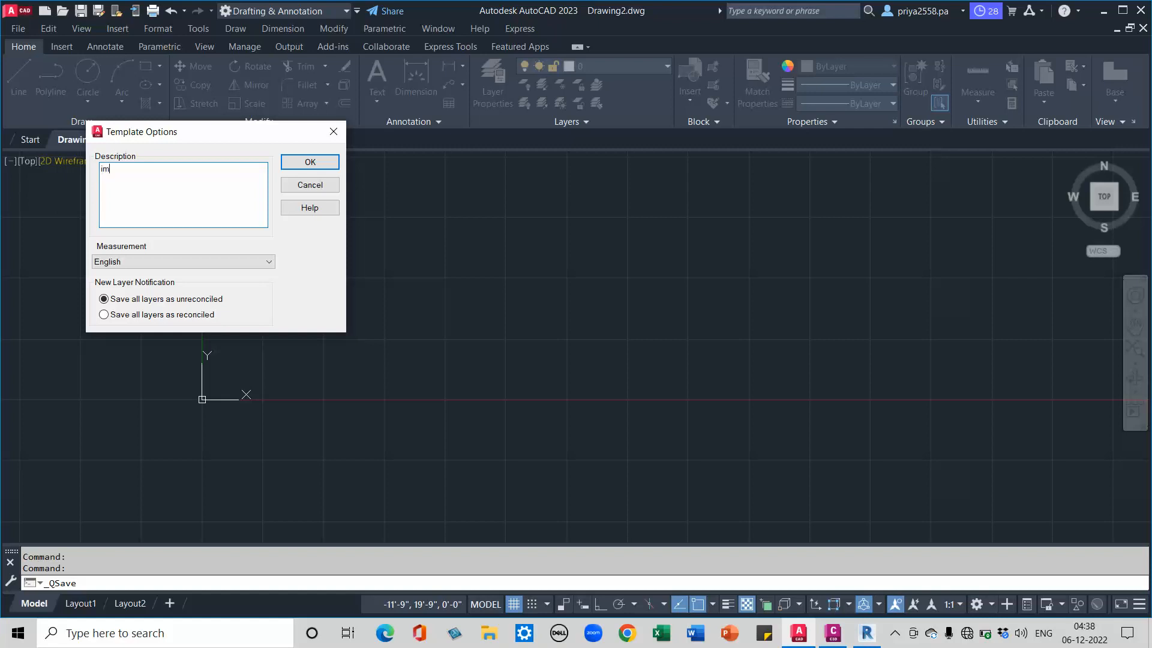
key(BackSpace)
key(BackSpace)
text(ce)
text(v)
key(BackSpace)
key(BackSpace)
key(BackSpace)
text(inc)
key(BackSpace)
key(BackSpace)
text(c)
key(BackSpace)
key(BackSpace)
text(ce unit)
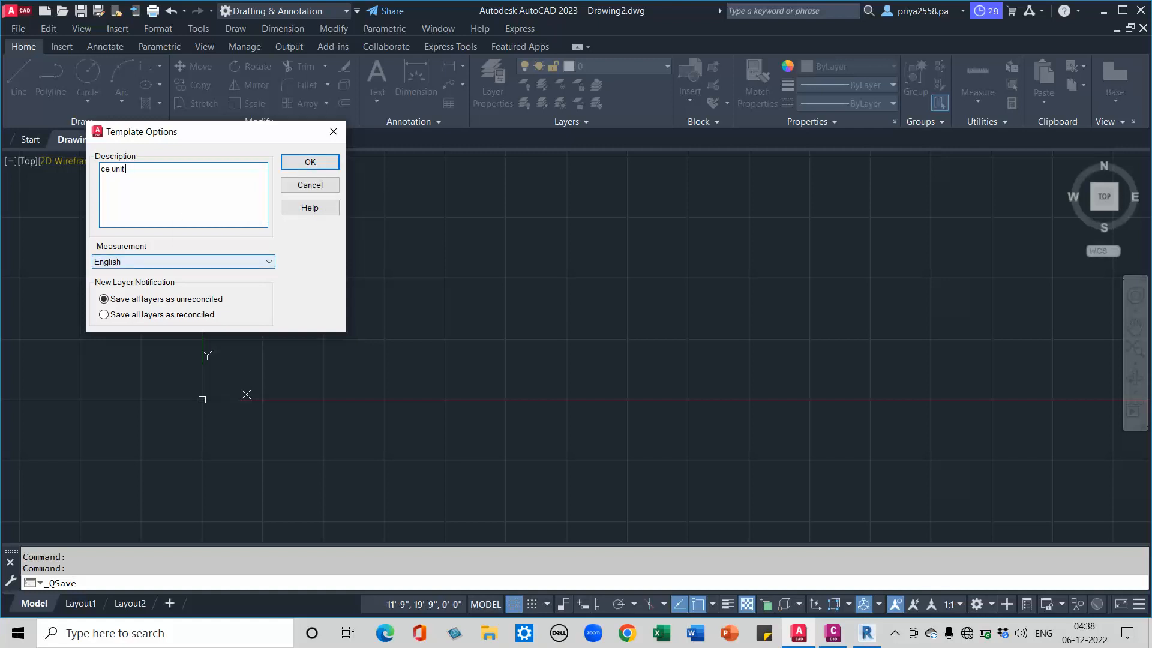
click(310, 162)
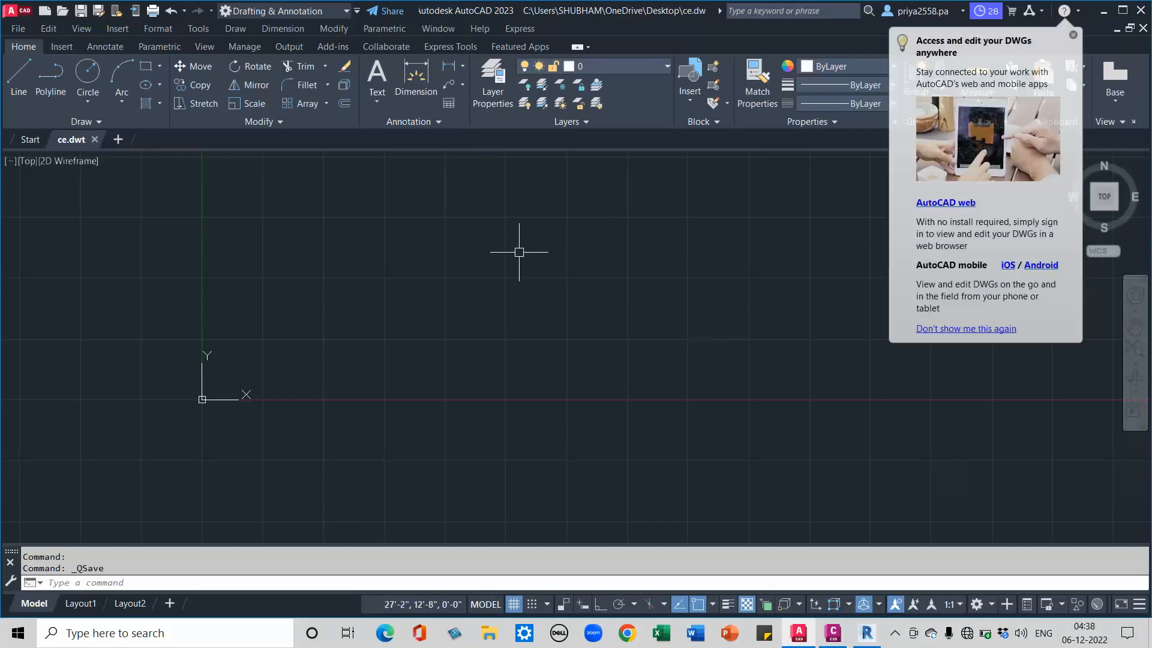
- Close the ce.dwt template, look at the saved file on the Windows desktop, and return to AutoCAD
click(94, 139)
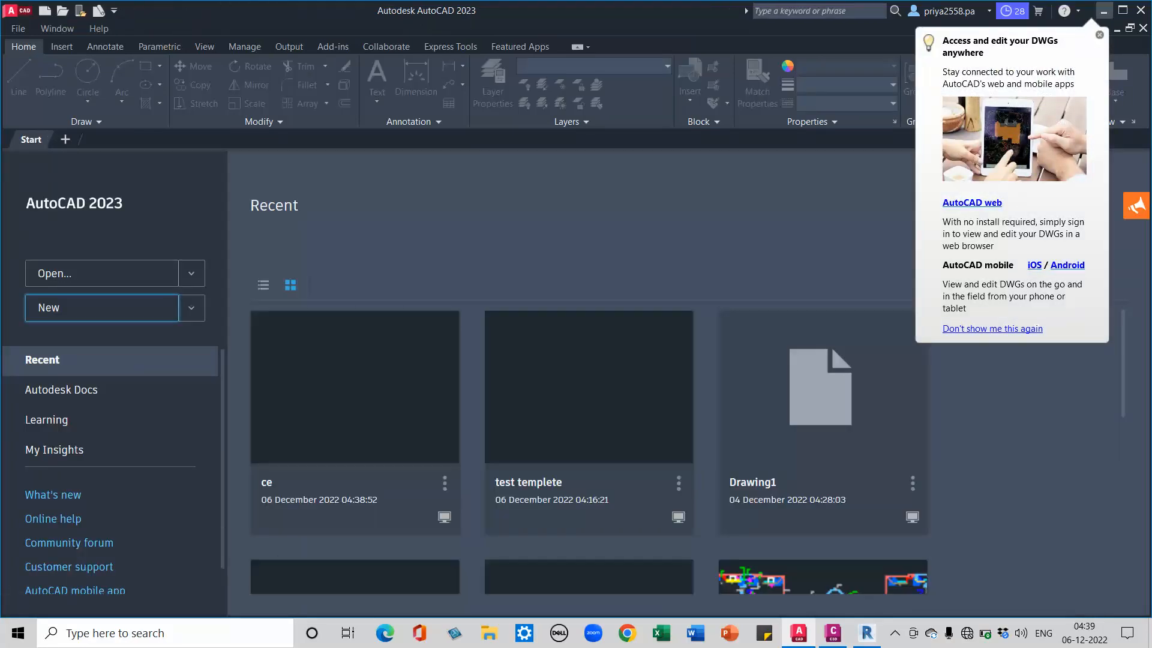
click(1104, 10)
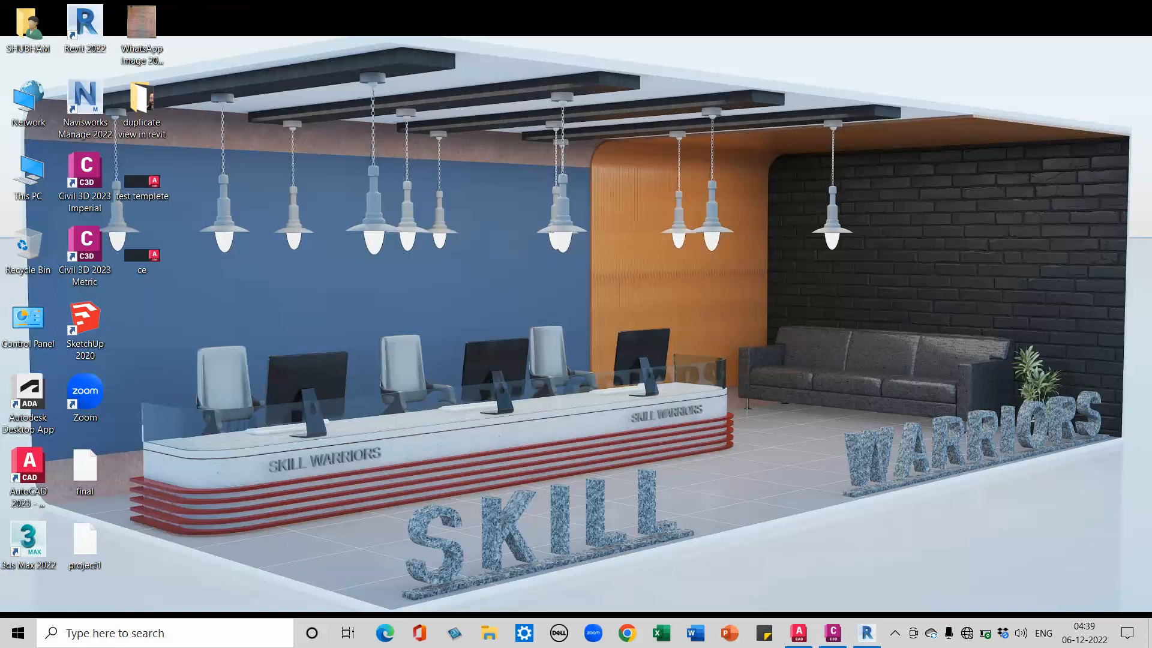
click(798, 633)
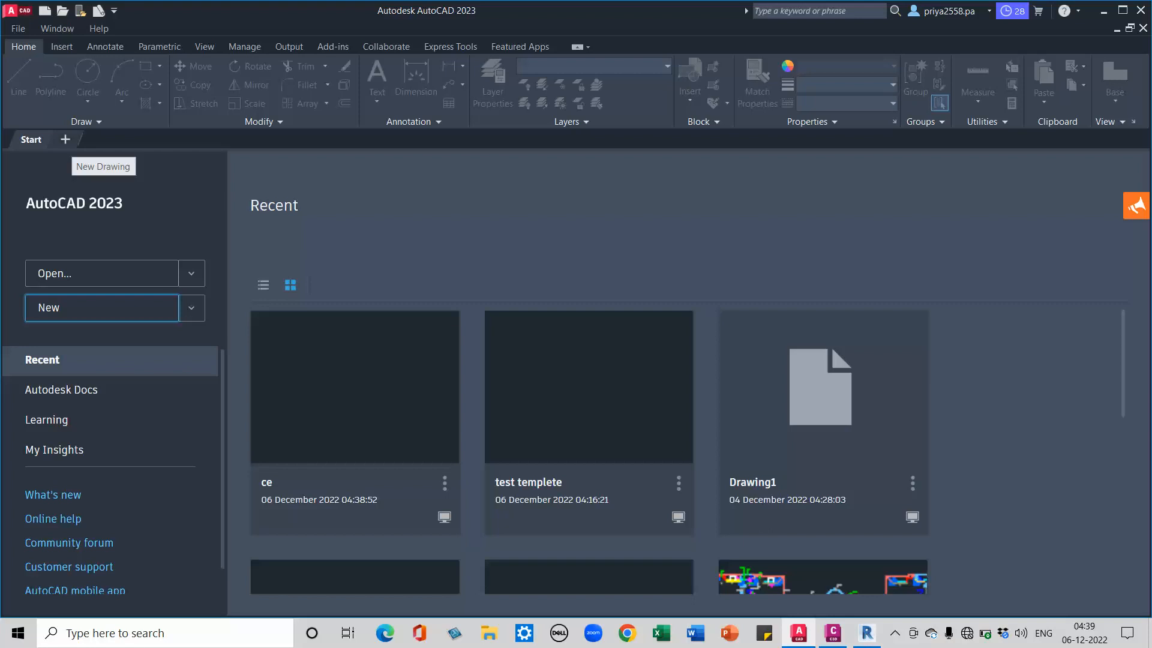
- Start a new drawing from the ce template stored on the Desktop
click(84, 307)
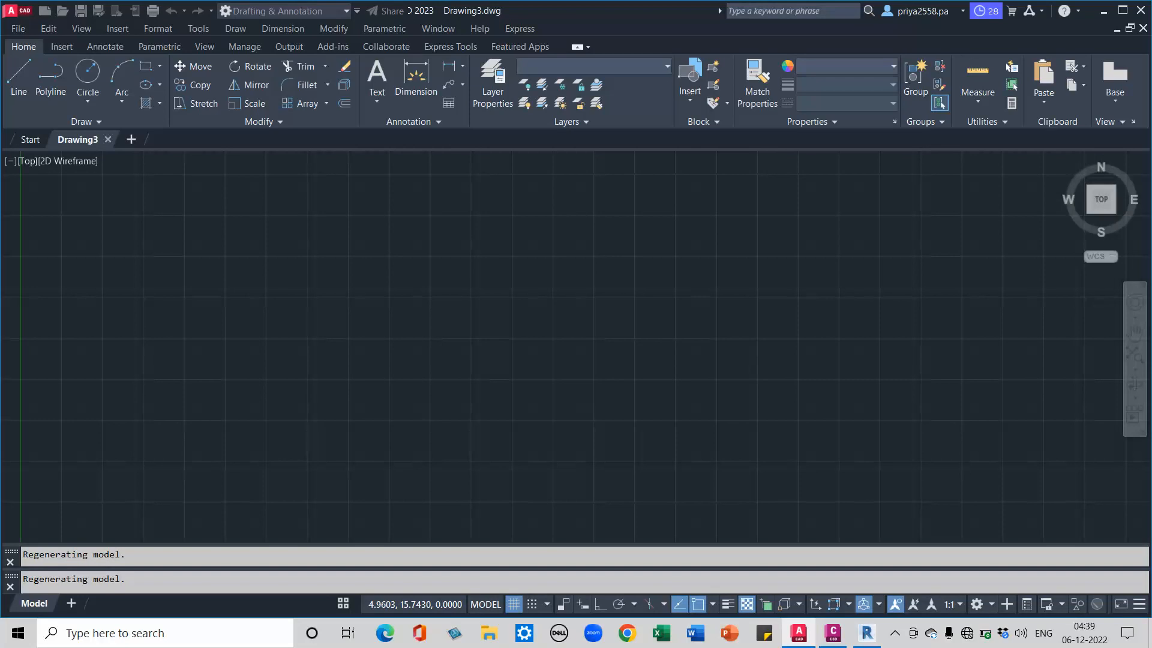
click(108, 139)
click(191, 308)
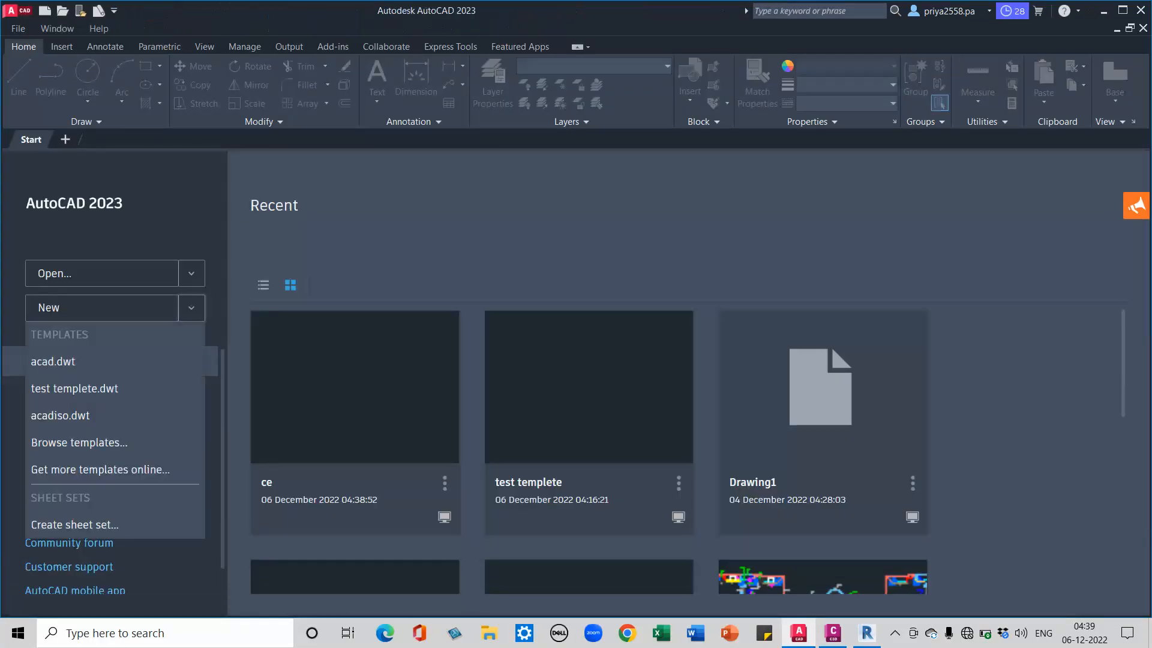
click(80, 442)
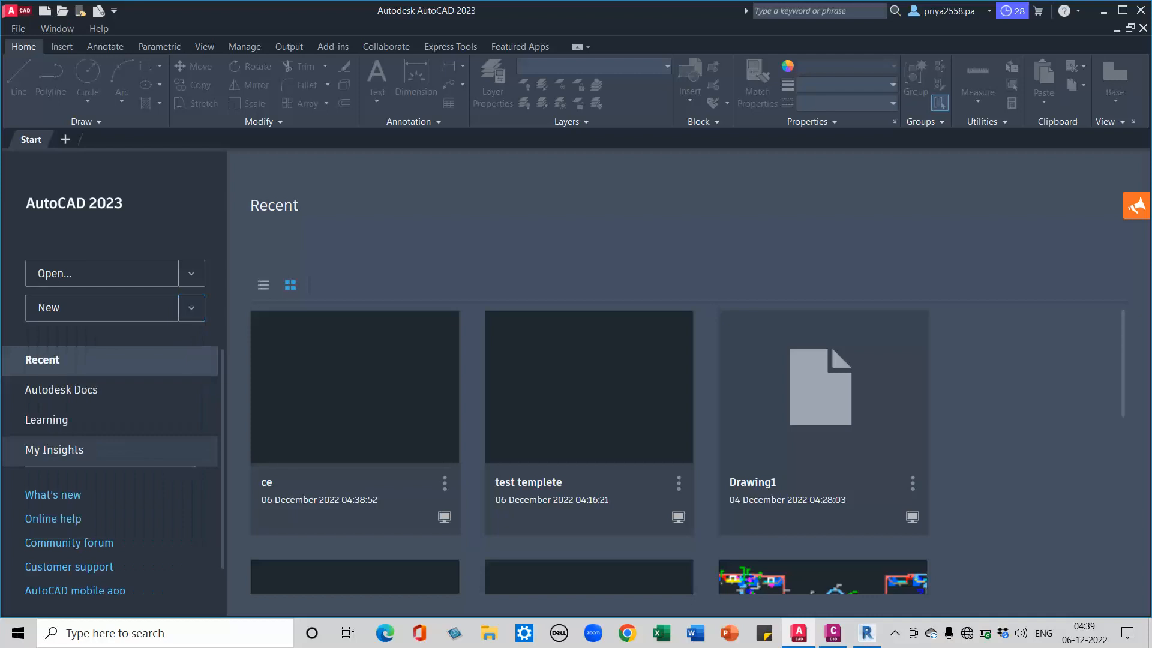
click(367, 277)
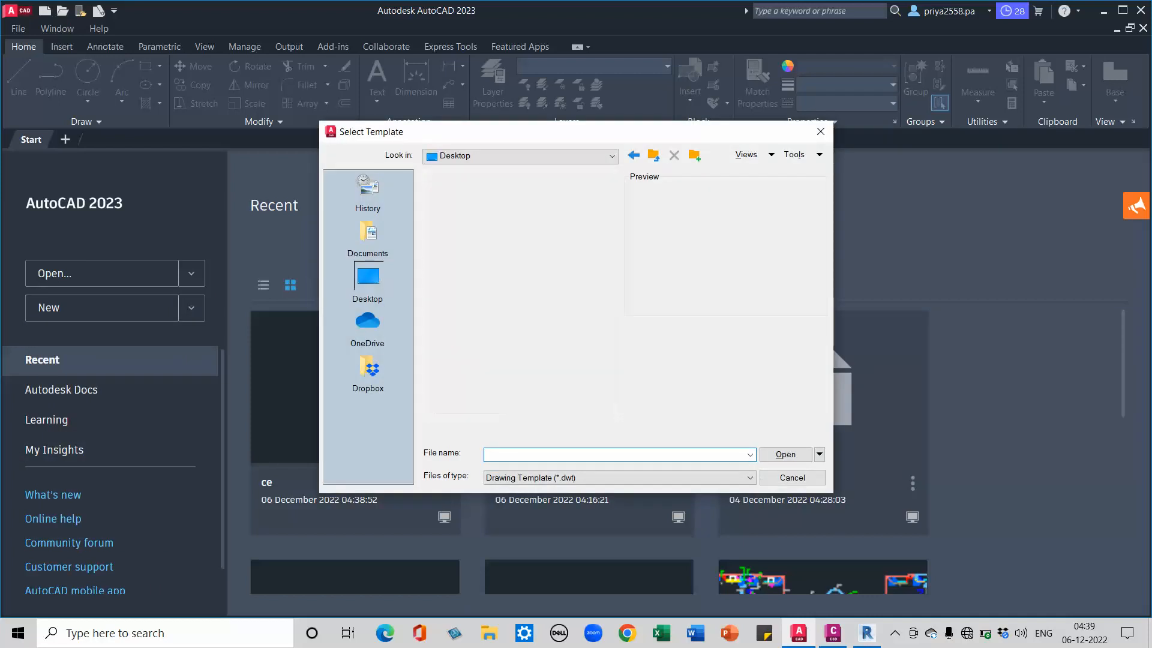
click(445, 294)
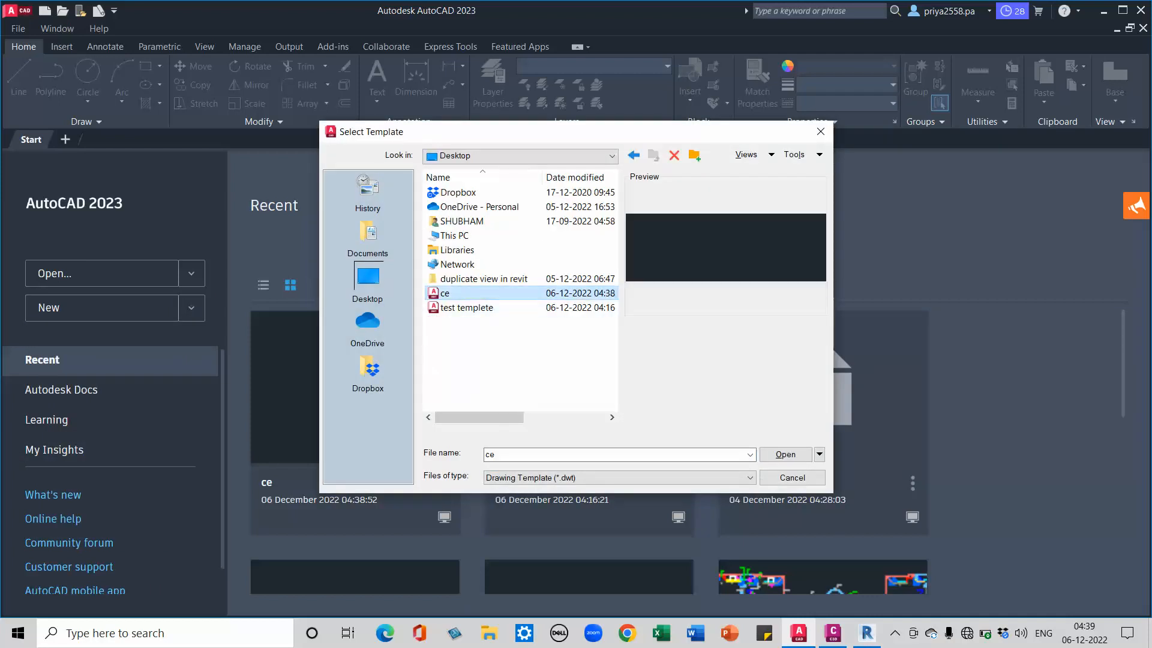
click(785, 454)
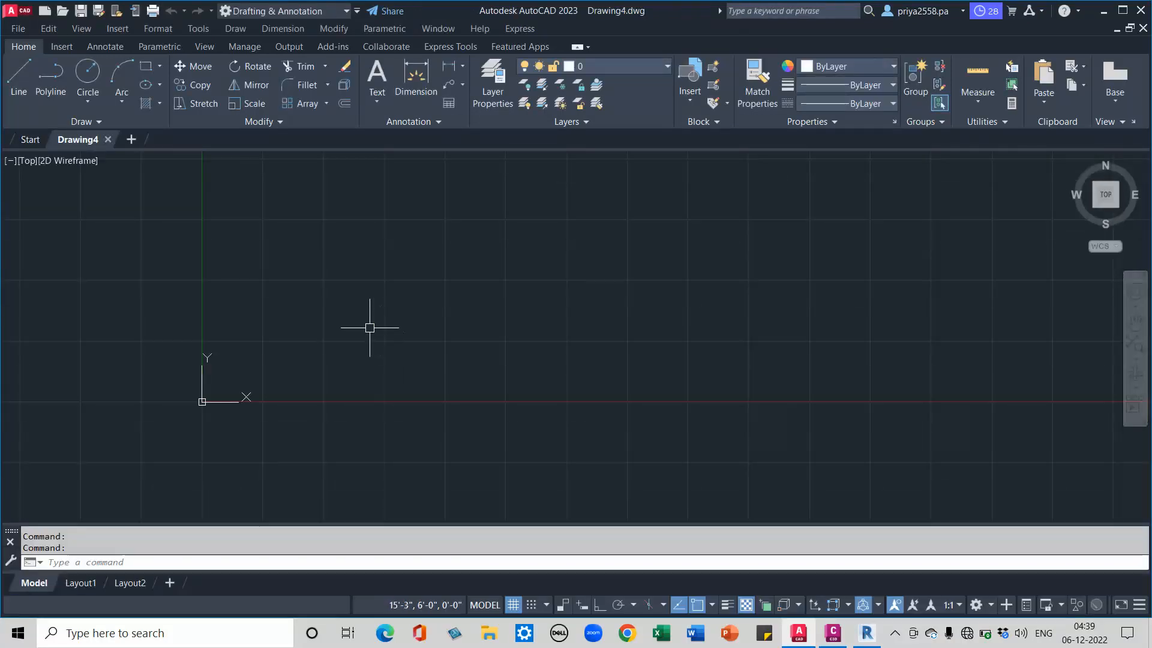
- Examine the new drawing's layer list and its drawing units with the UN command, and close the units dialog
click(599, 65)
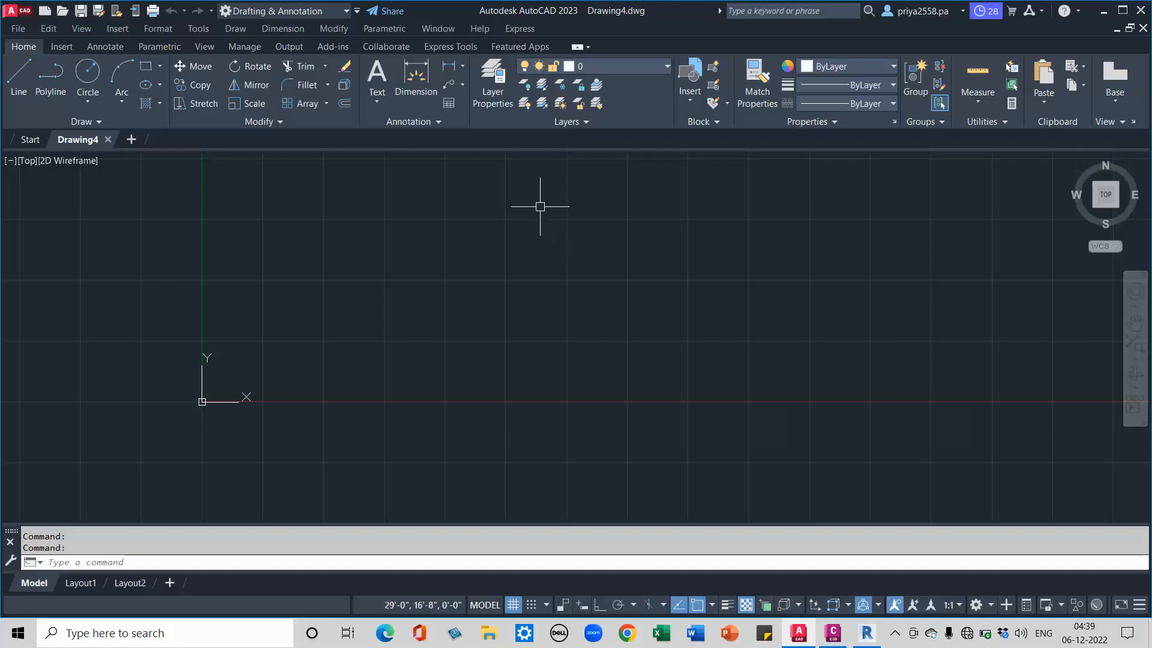
text(u)
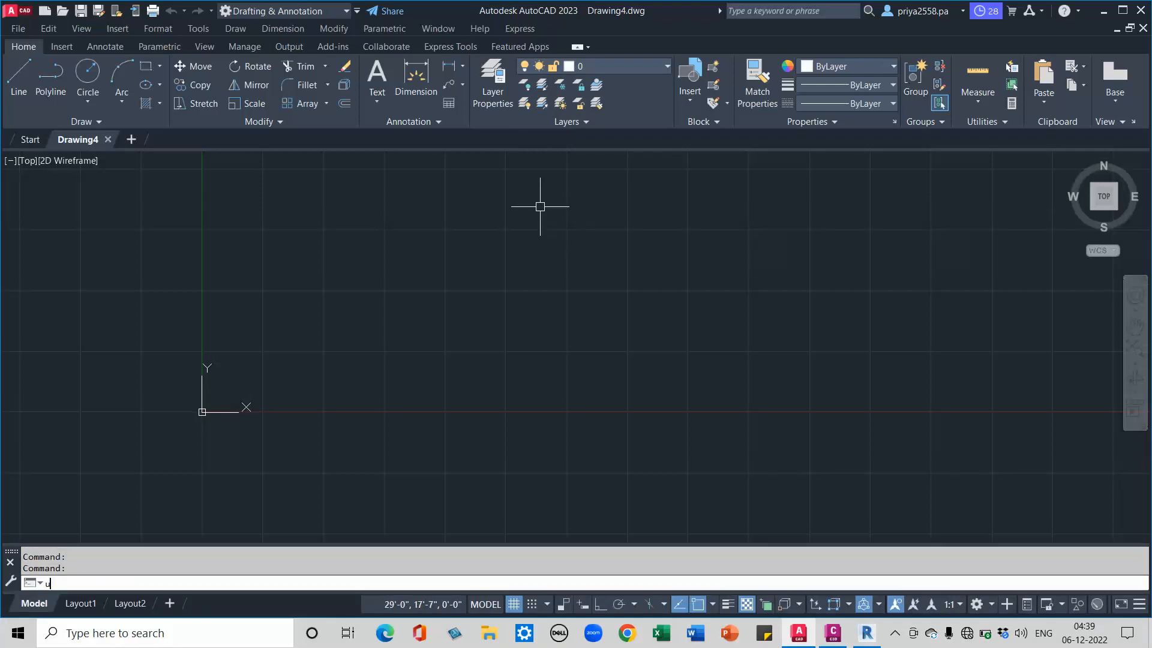
key(Return)
text(un)
key(Return)
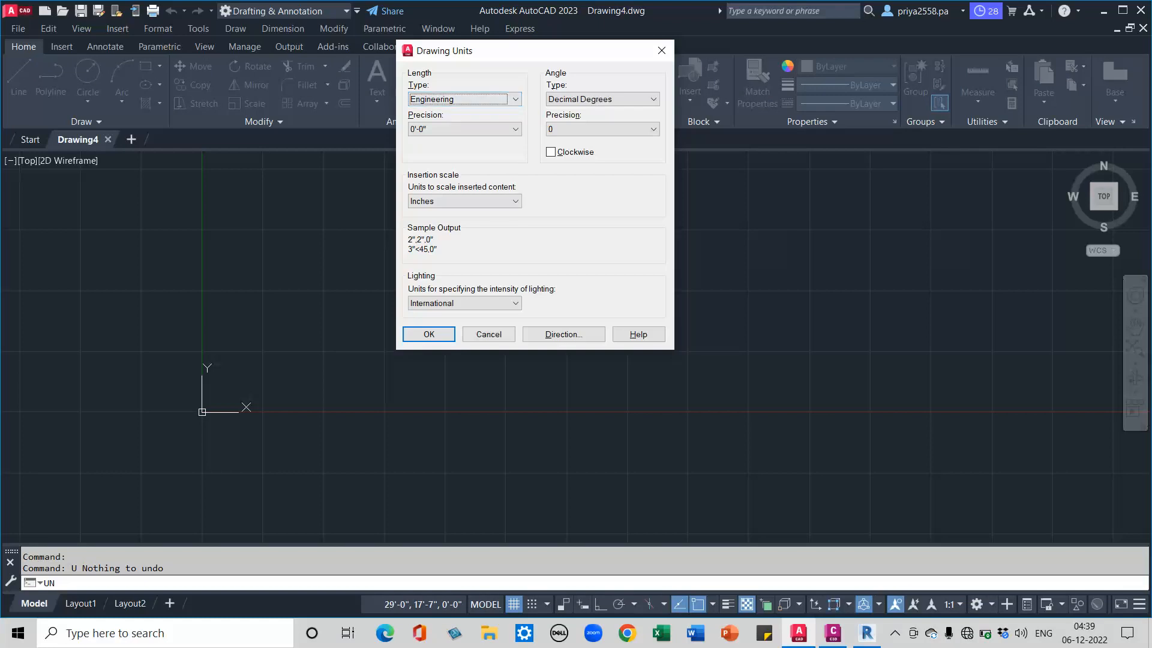
key(Return)
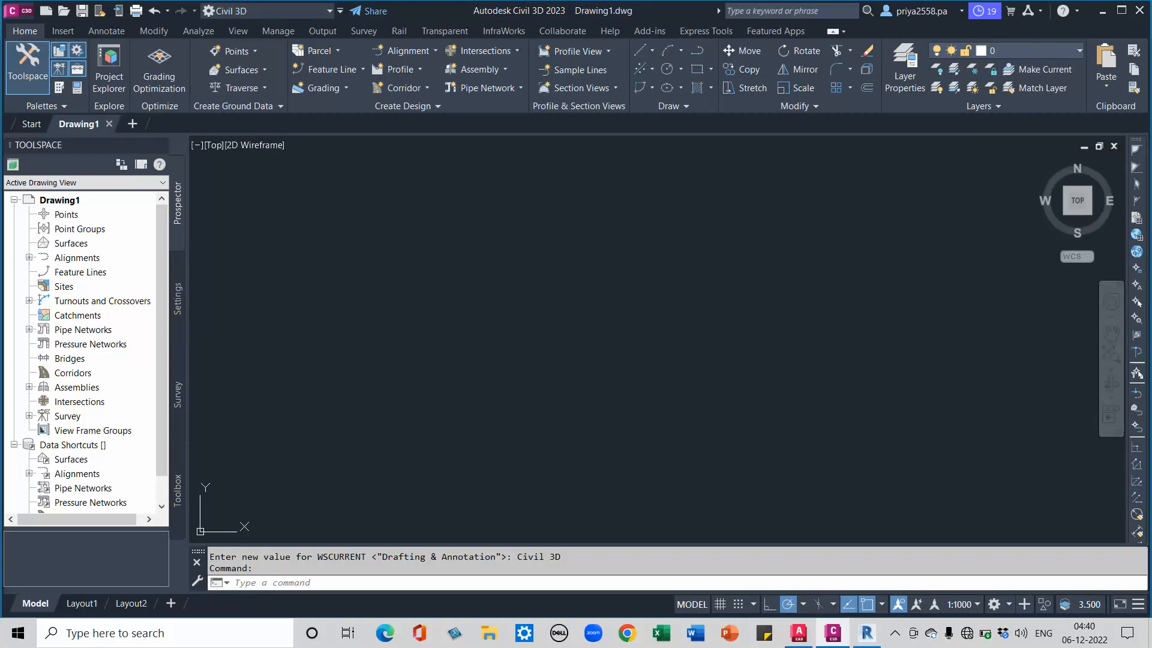
- In Civil 3D, view the file types offered for saving the drawing and close the save dialog without saving
click(19, 11)
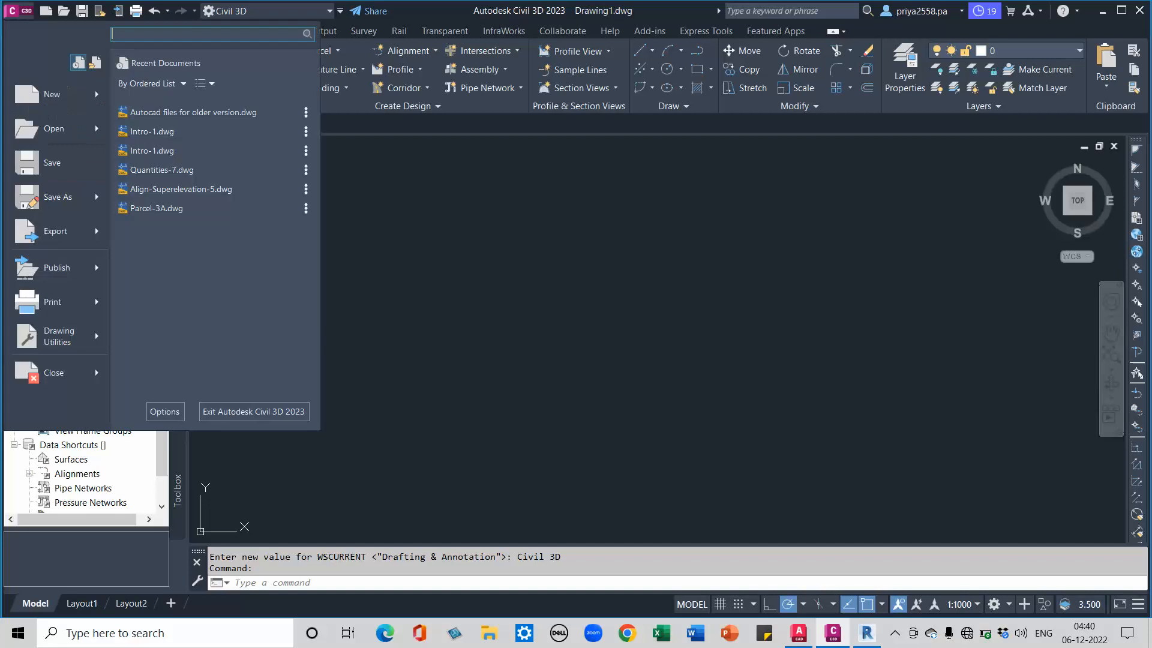
click(19, 11)
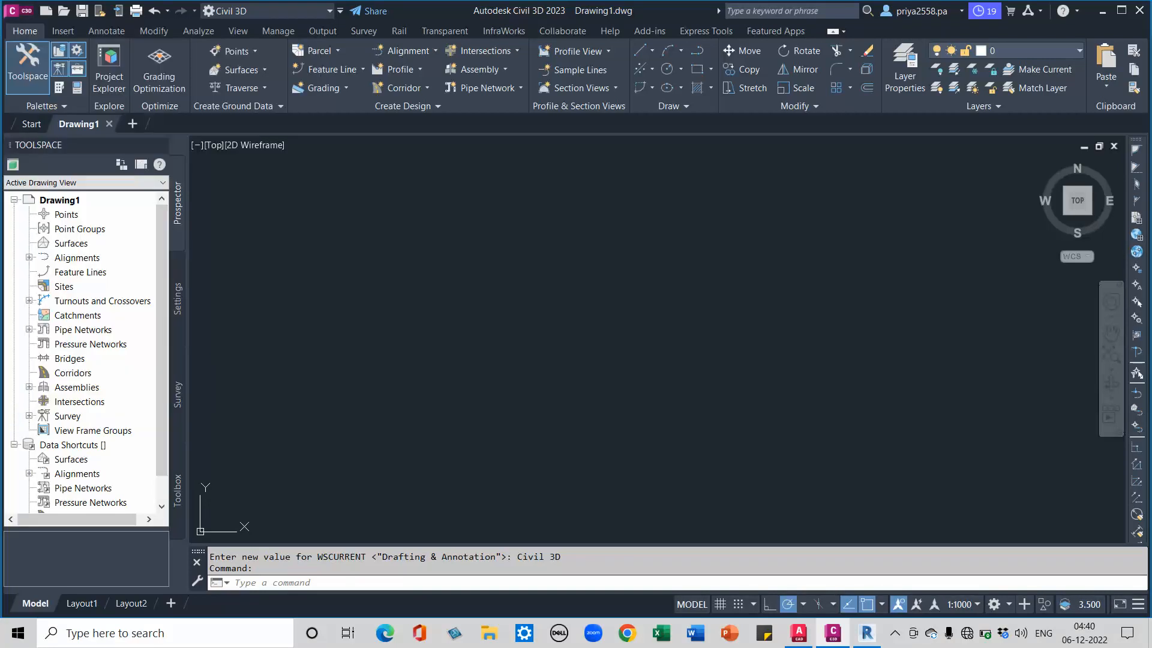
key(ctrl+s)
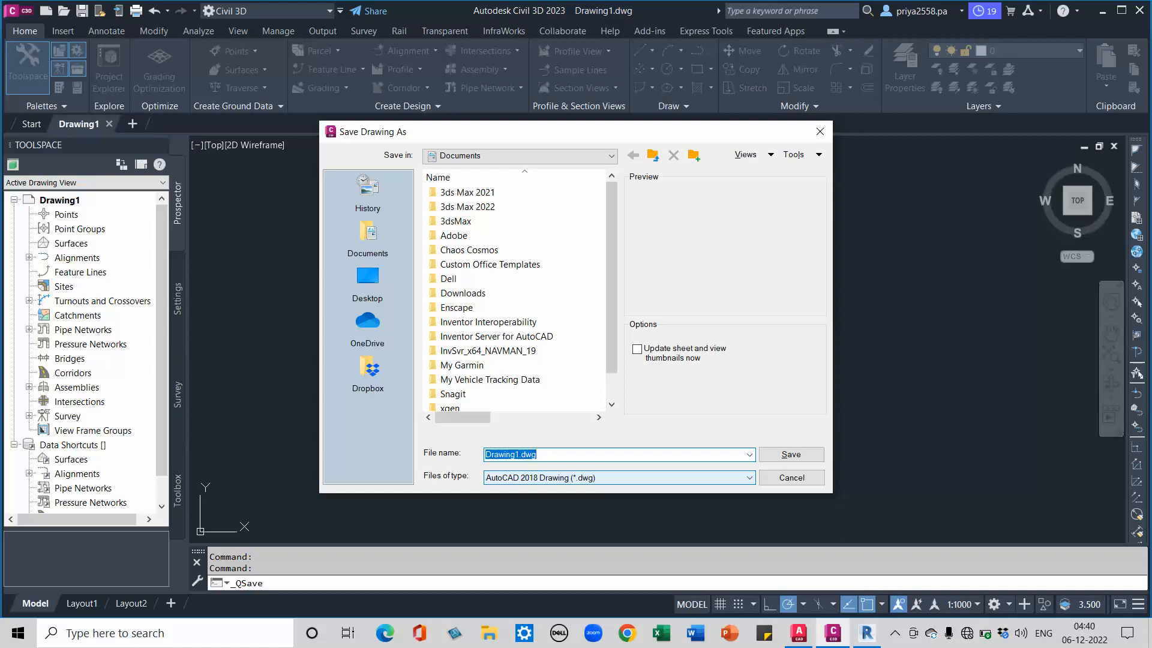
click(619, 478)
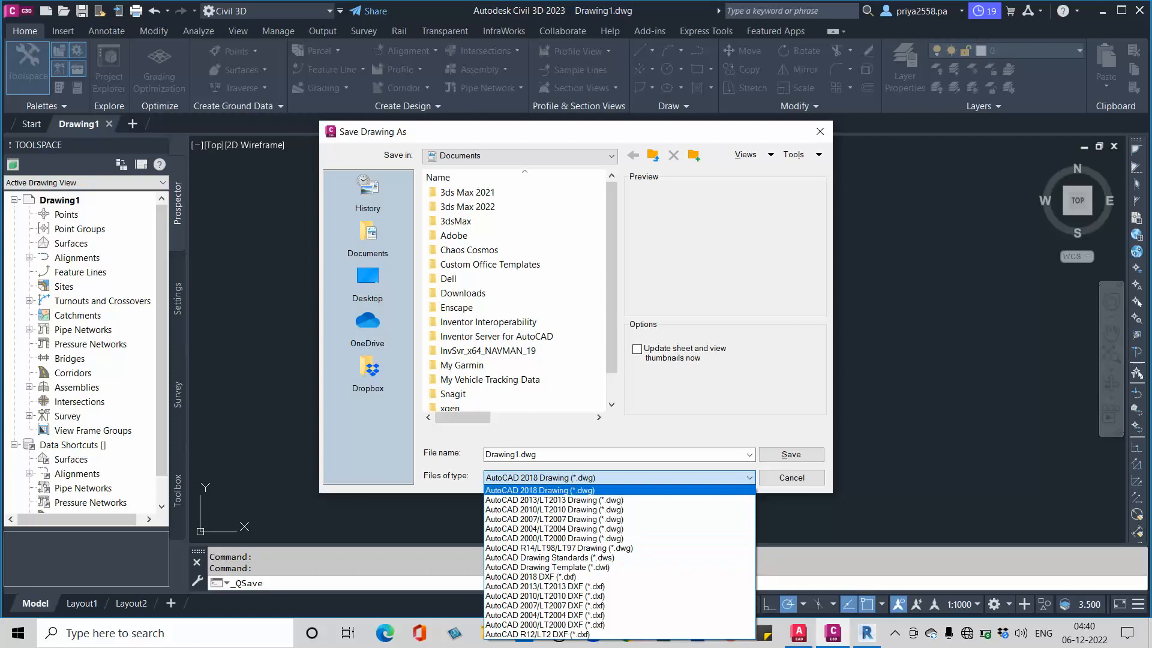
click(820, 131)
click(820, 131)
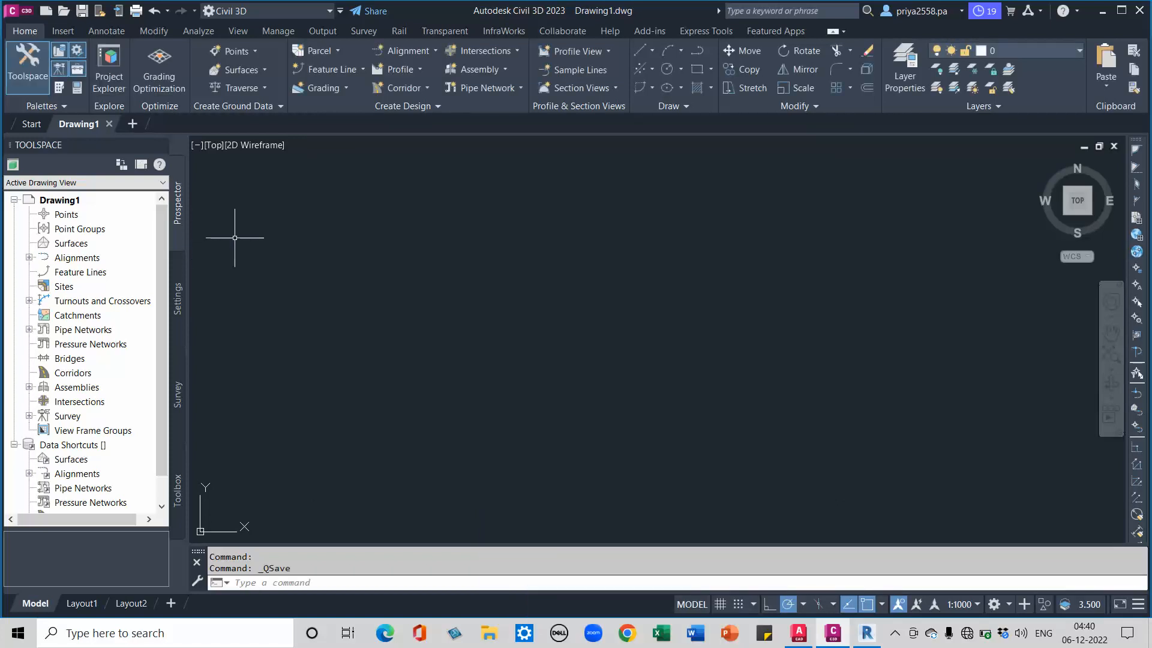
- From the Civil 3D start page, browse the available drawing templates, close the template selection without choosing one, and minimize the program
click(31, 124)
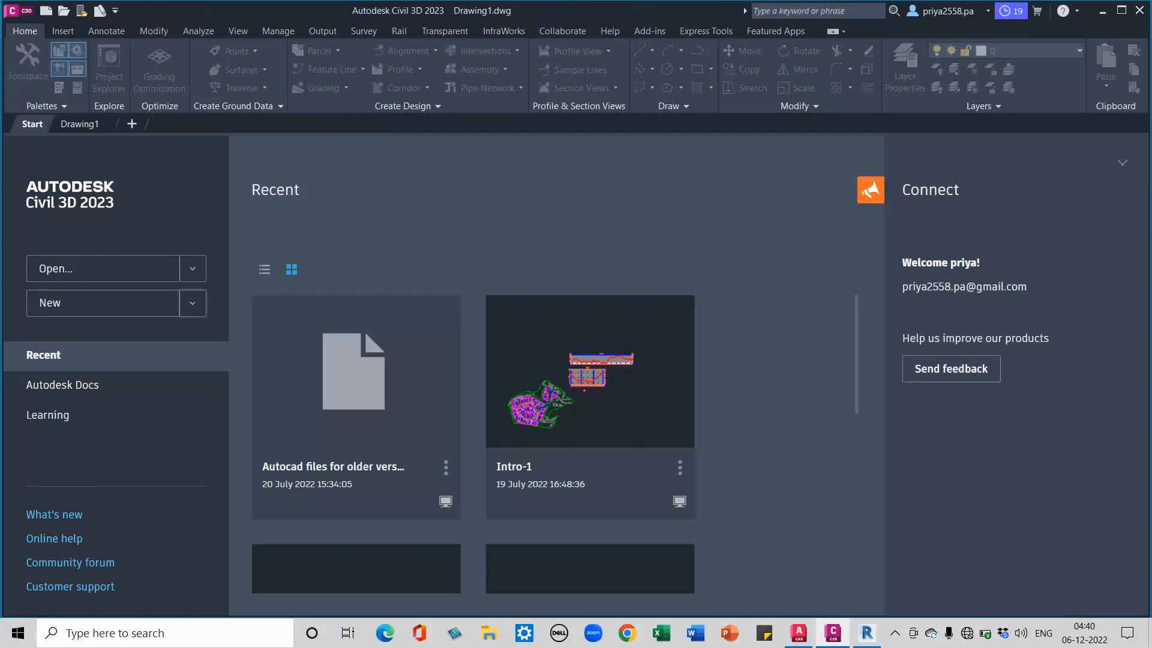
click(192, 303)
click(81, 383)
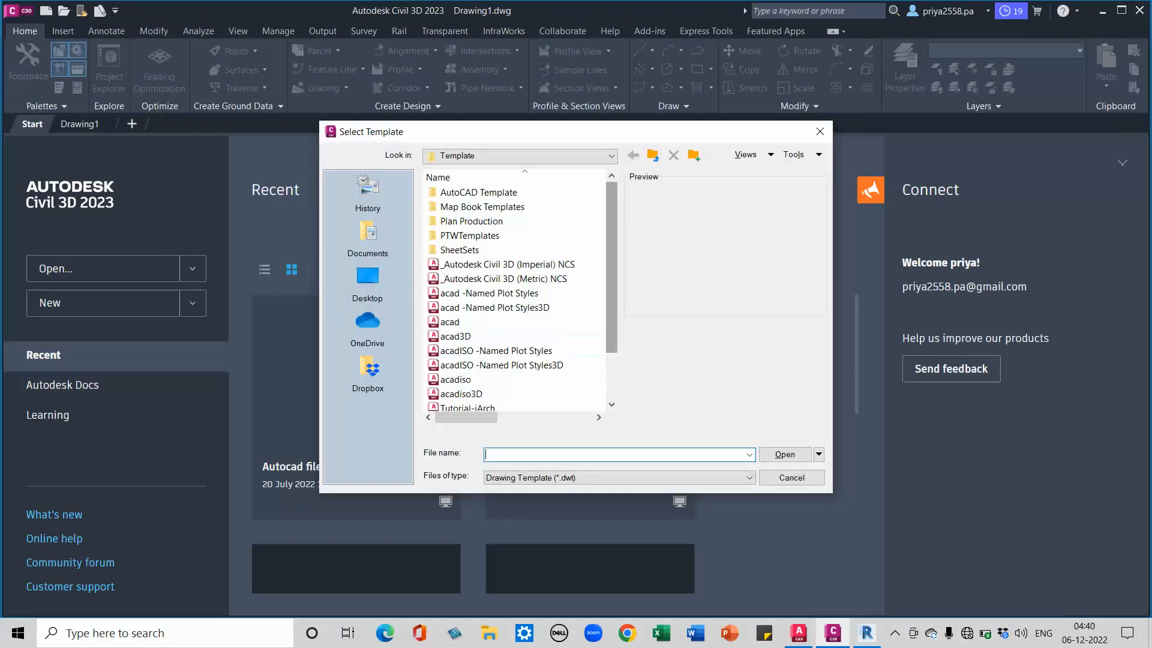
scroll(515, 294, down, 2)
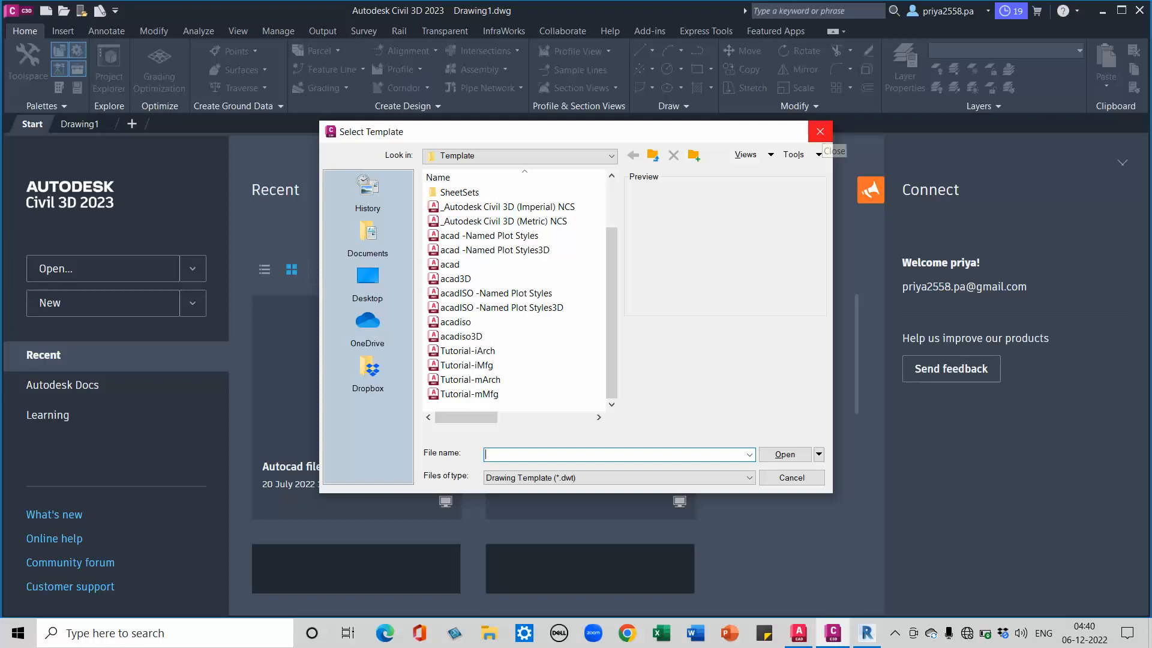
click(819, 131)
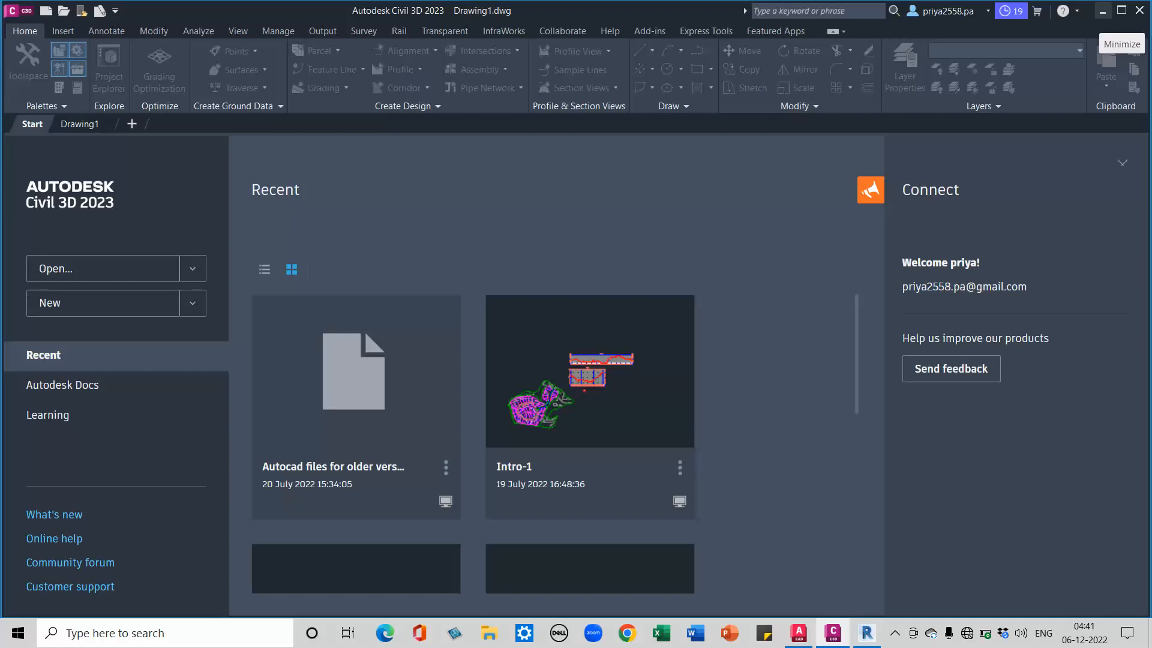
click(1103, 10)
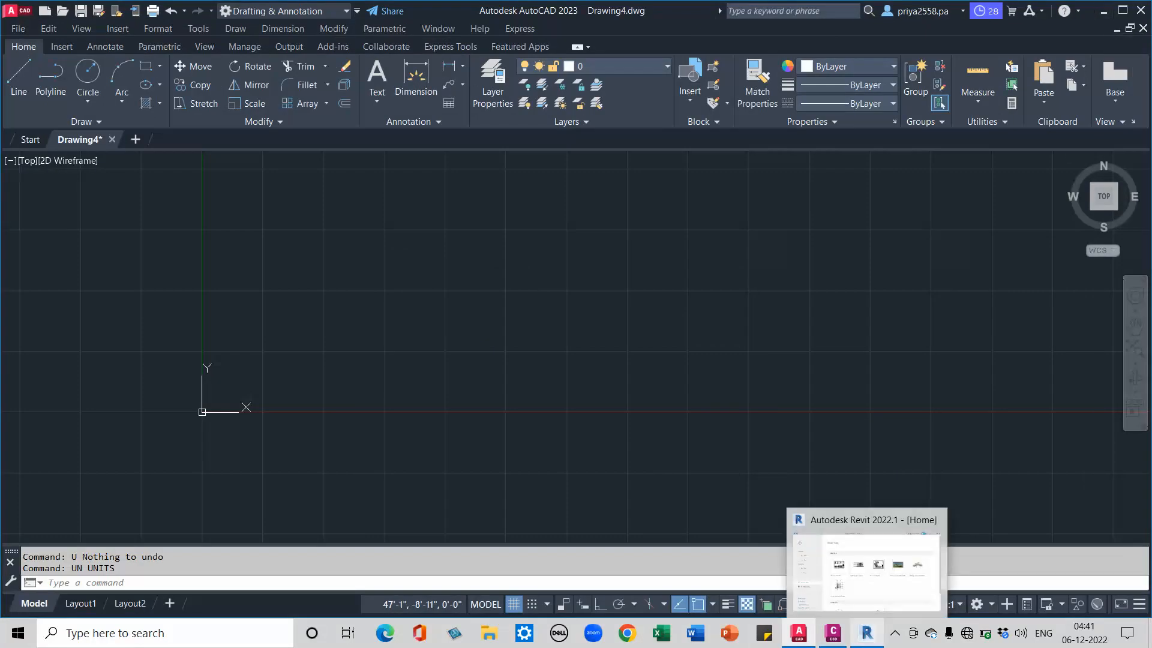
- Switch to Revit, start a new model, and view the built-in template choices, keeping Construction Template selected
click(866, 633)
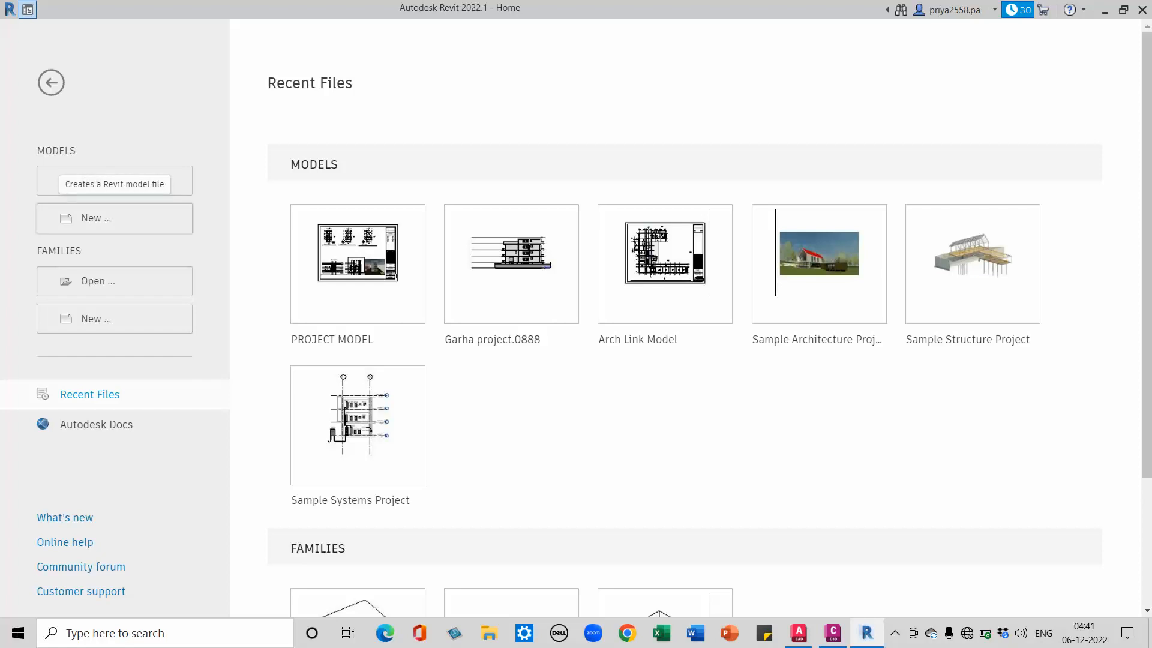
click(114, 218)
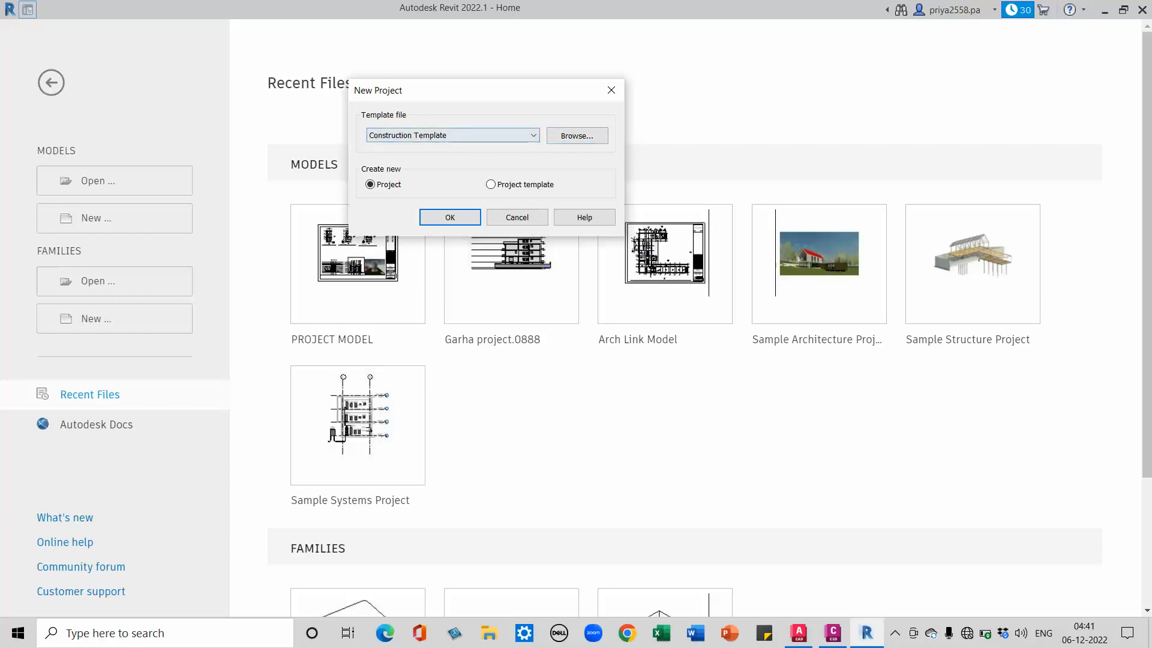
click(533, 135)
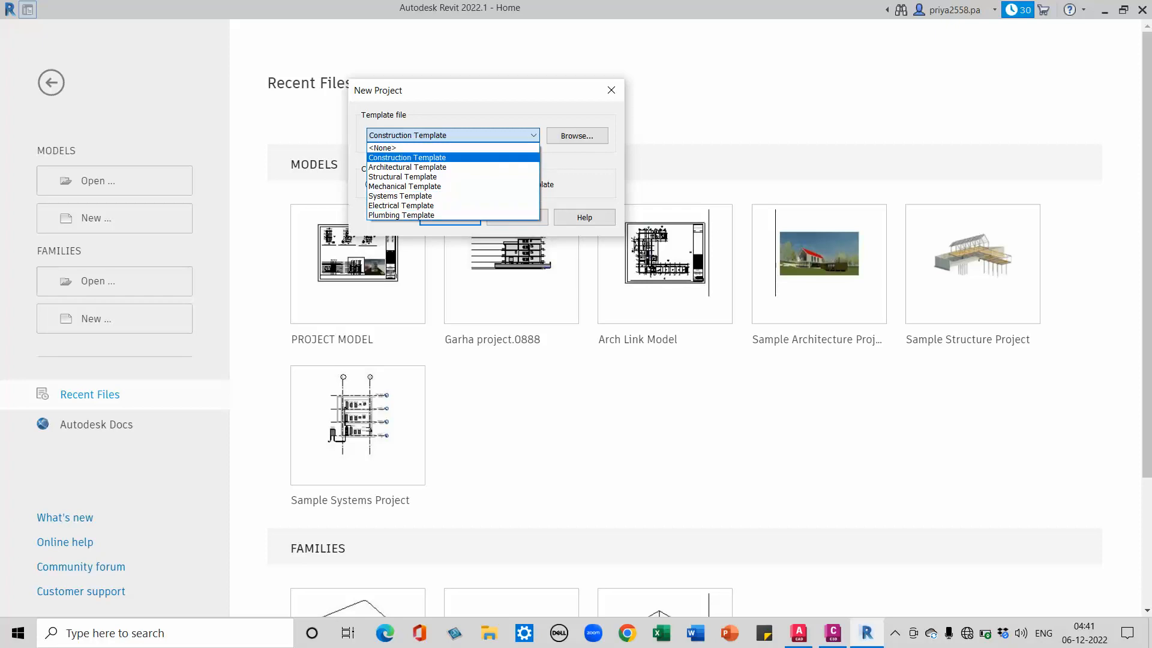
click(444, 157)
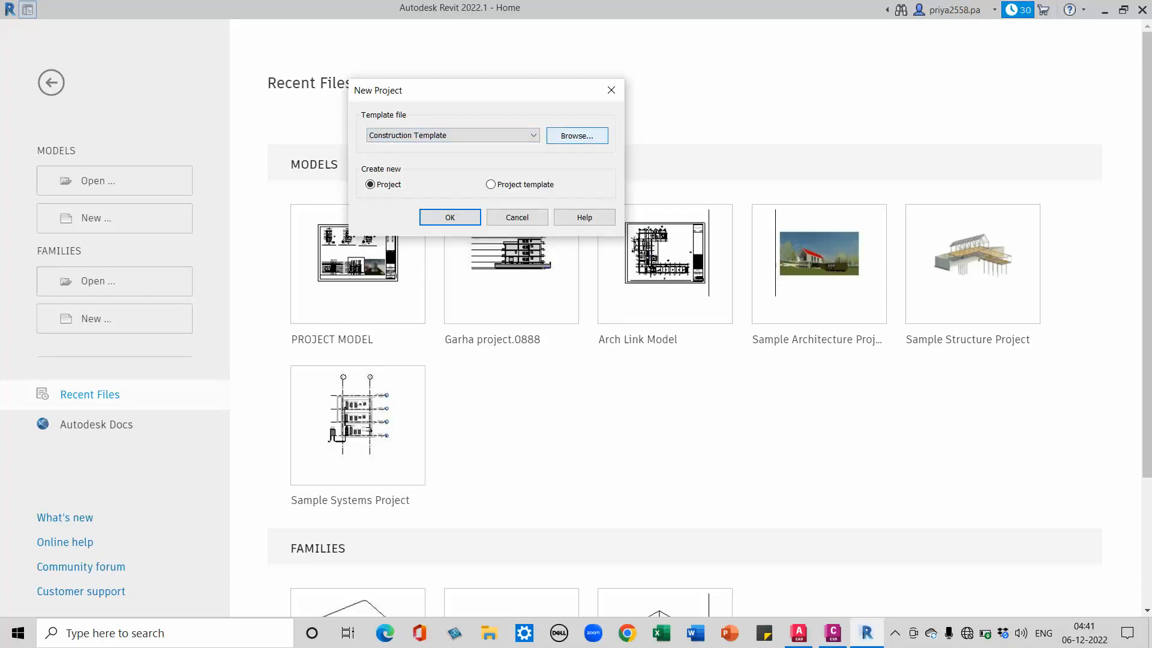
- Browse for other Revit template files, looking through the India, Templates and English-Imperial folders
click(577, 135)
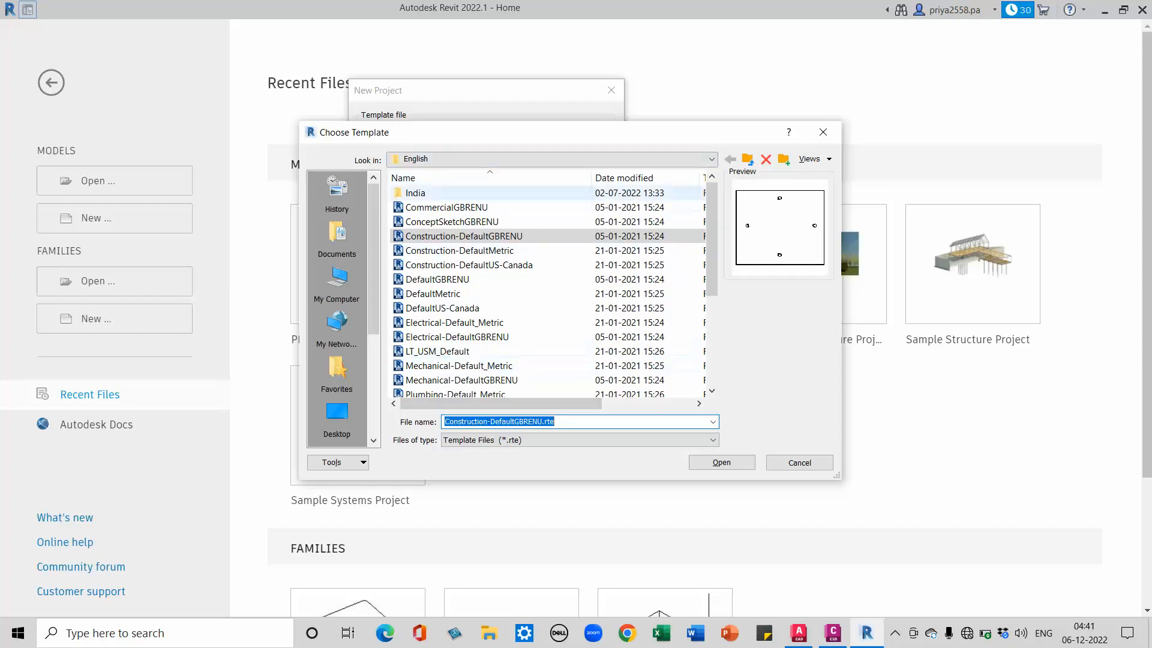
double_click(415, 192)
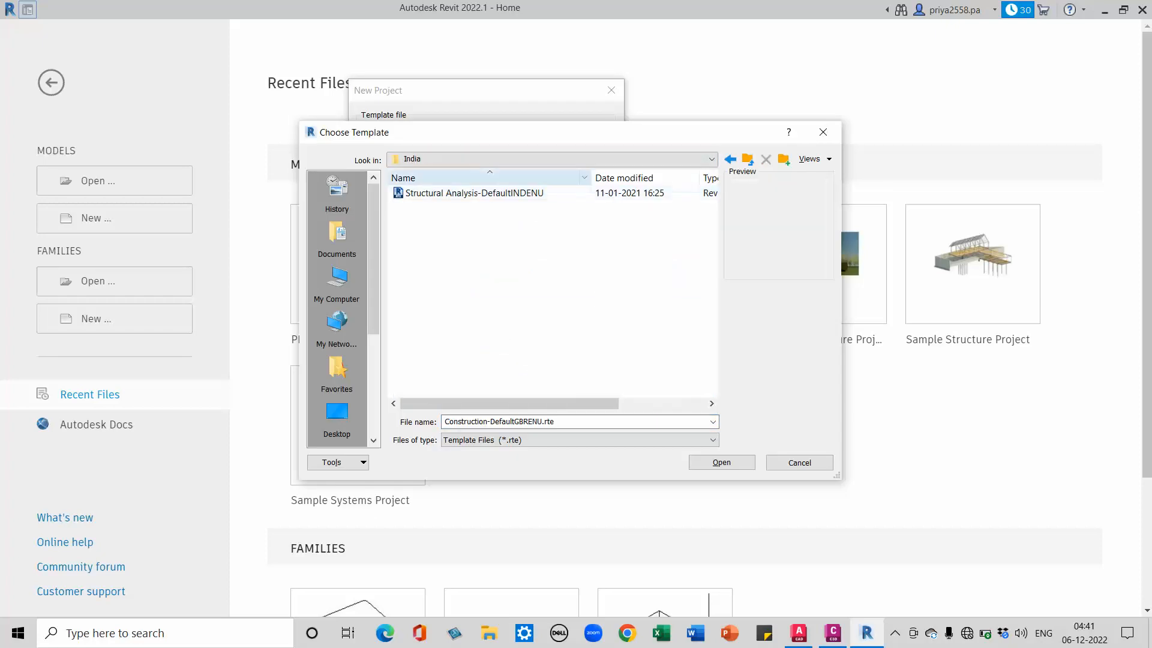
click(552, 159)
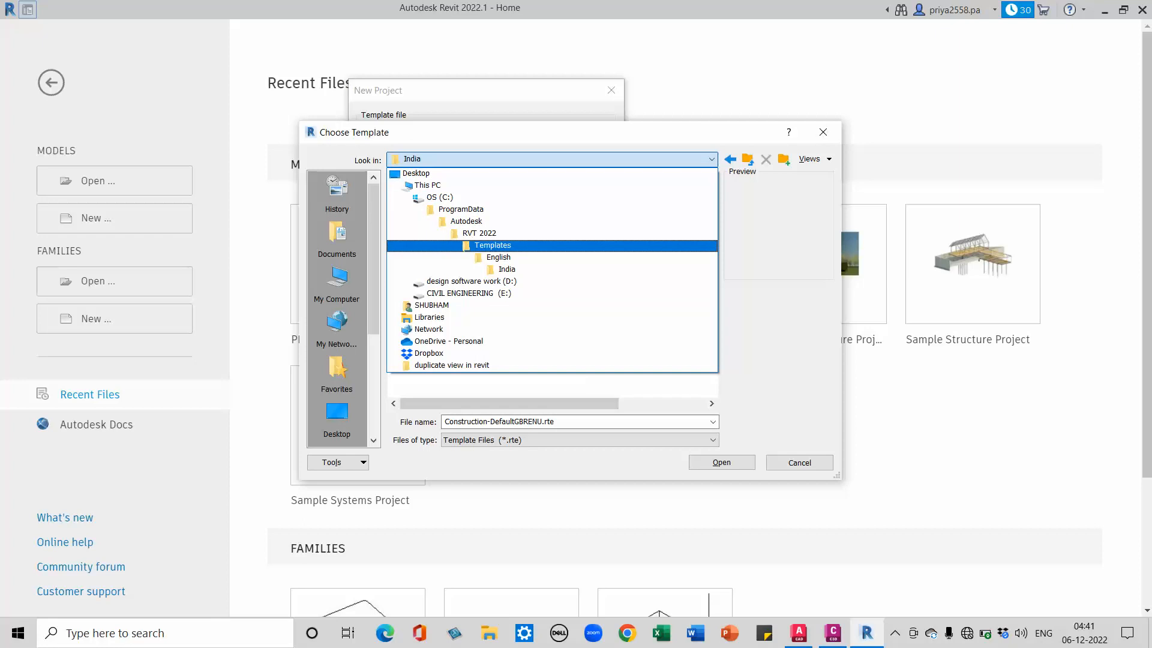
click(492, 245)
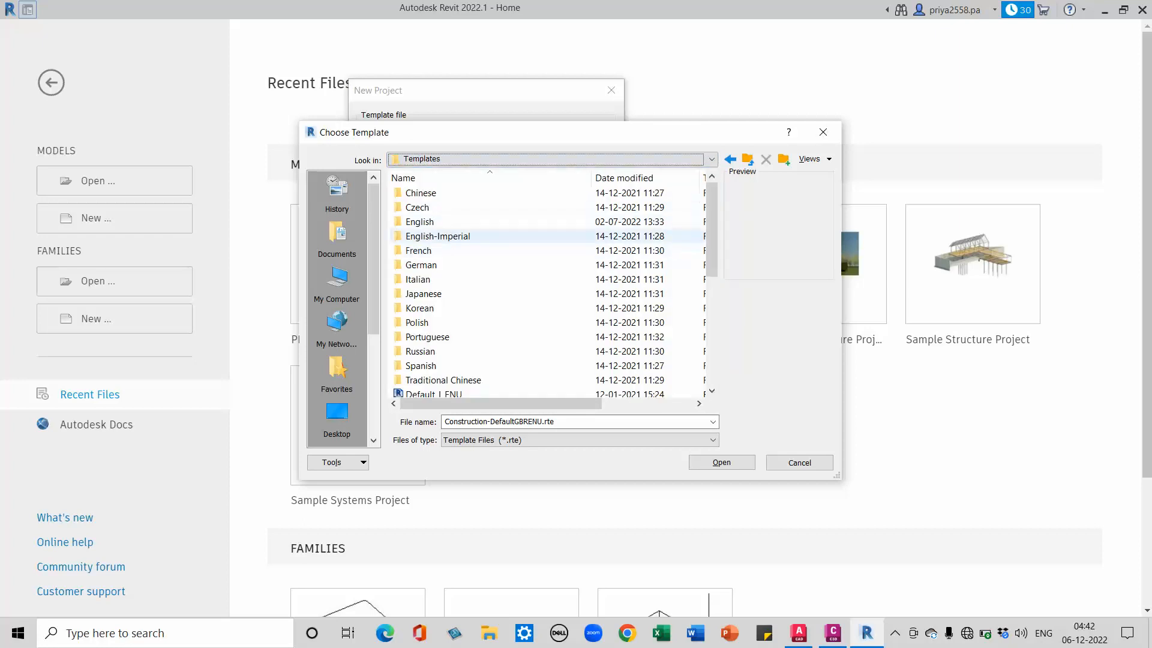
drag(712, 236, 712, 265)
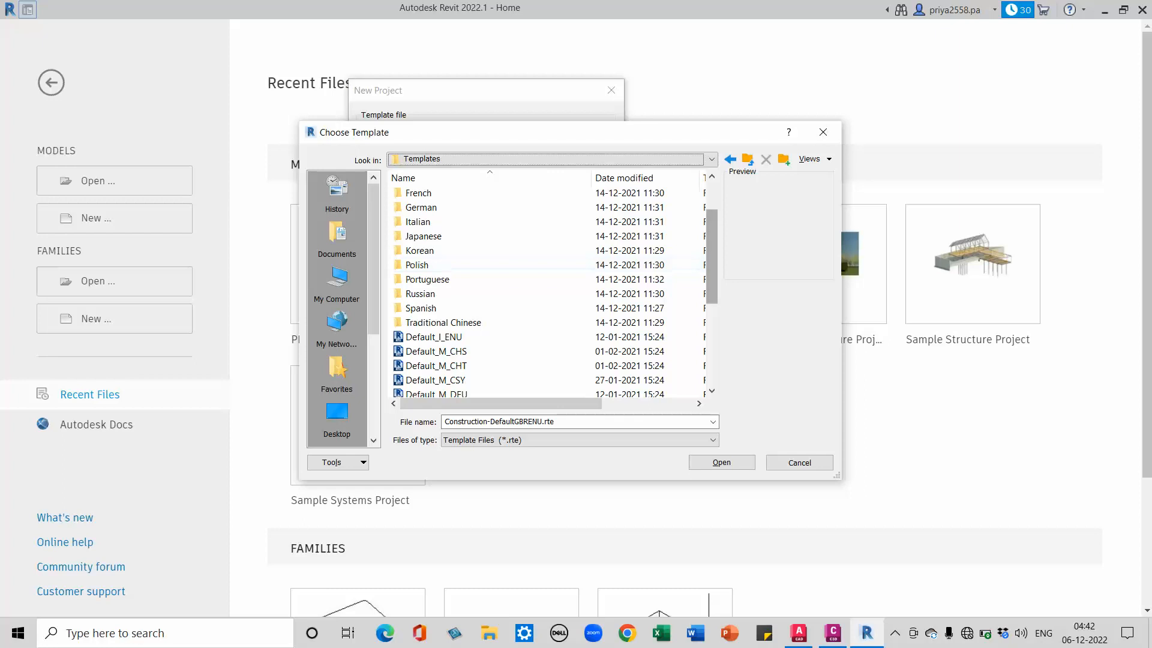
scroll(492, 279, up, 2)
double_click(438, 236)
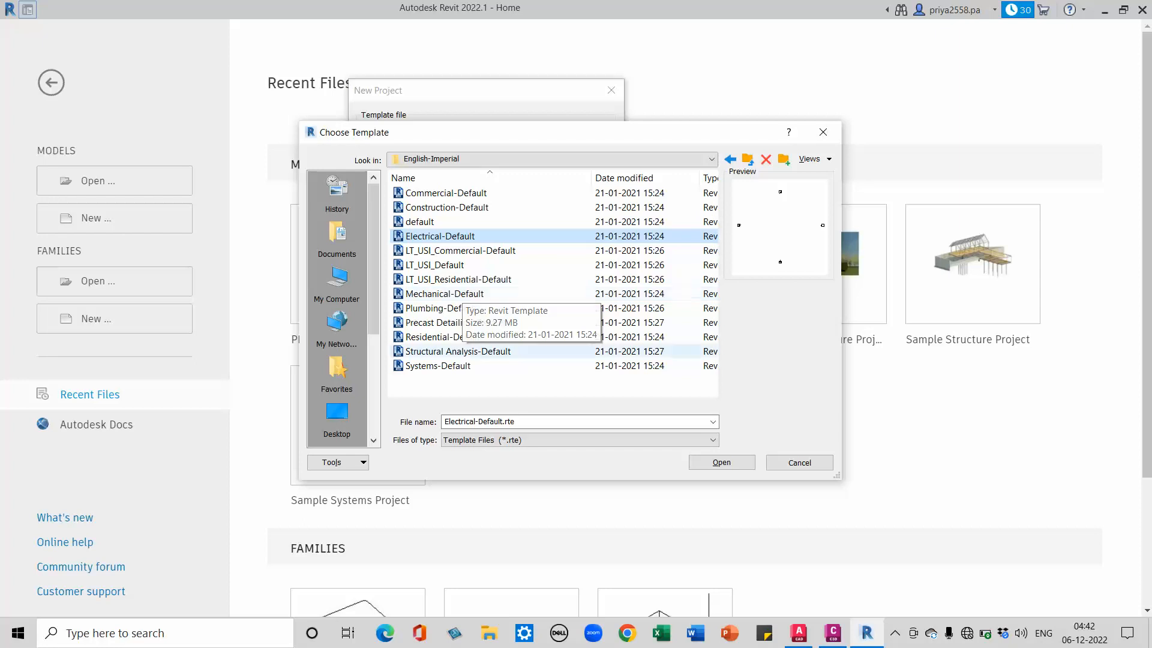
- Check the template file type (*.rte), close the template browser and new project dialog without creating anything, and return to AutoCAD
click(713, 440)
click(480, 450)
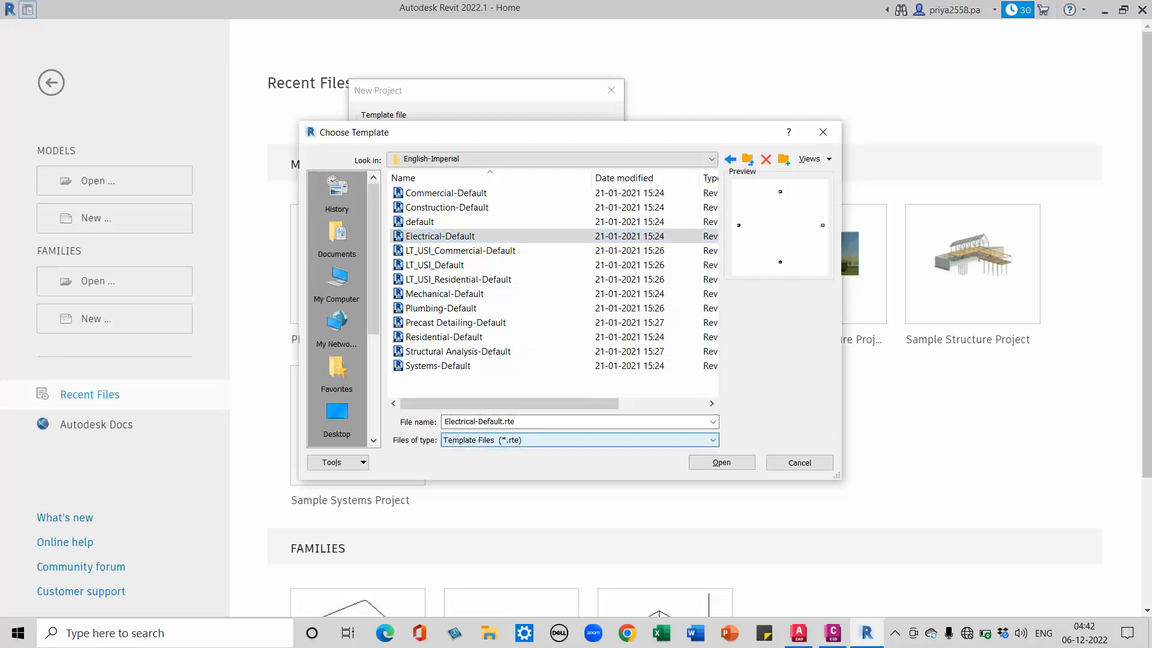
click(823, 132)
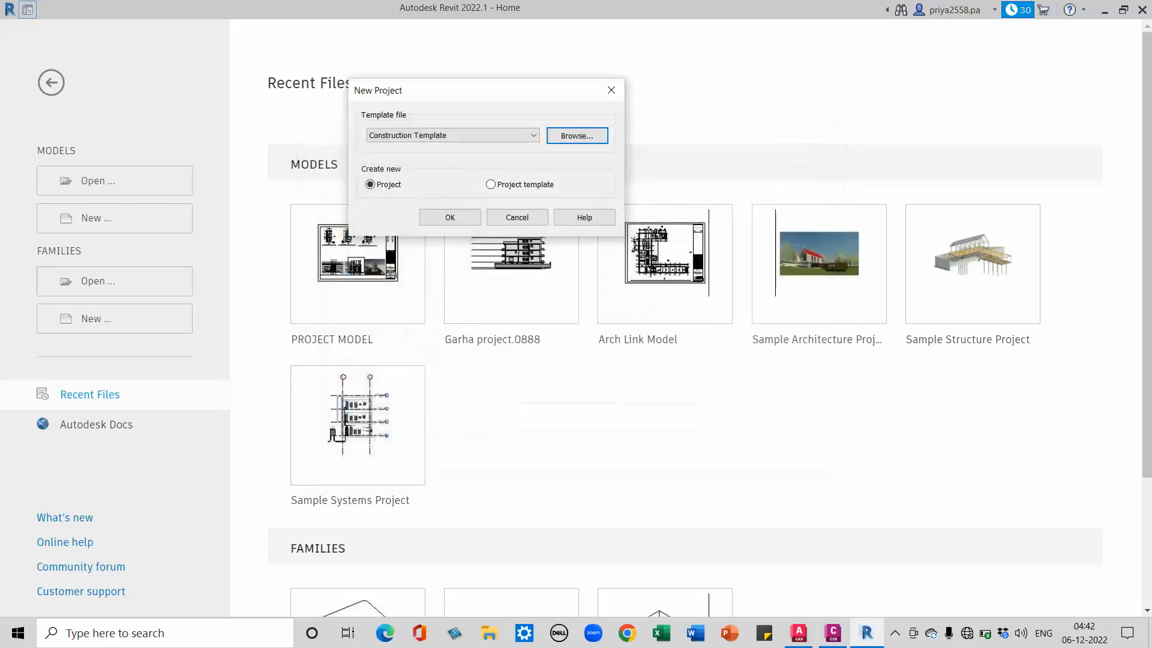
click(611, 90)
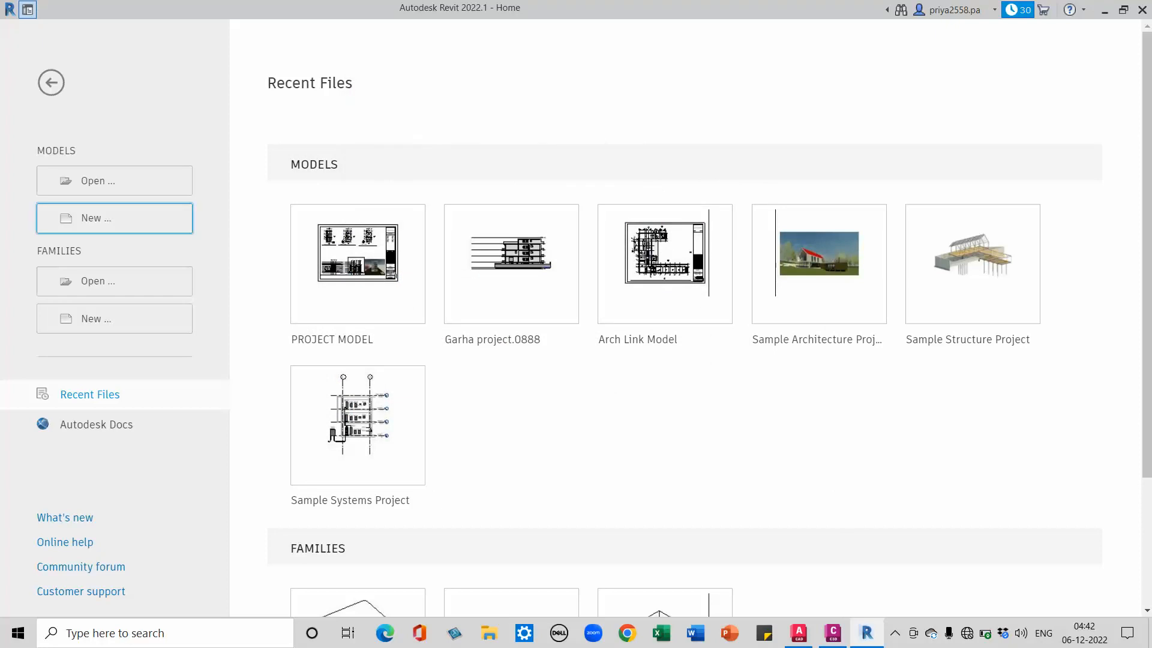
mouse_move(665, 258)
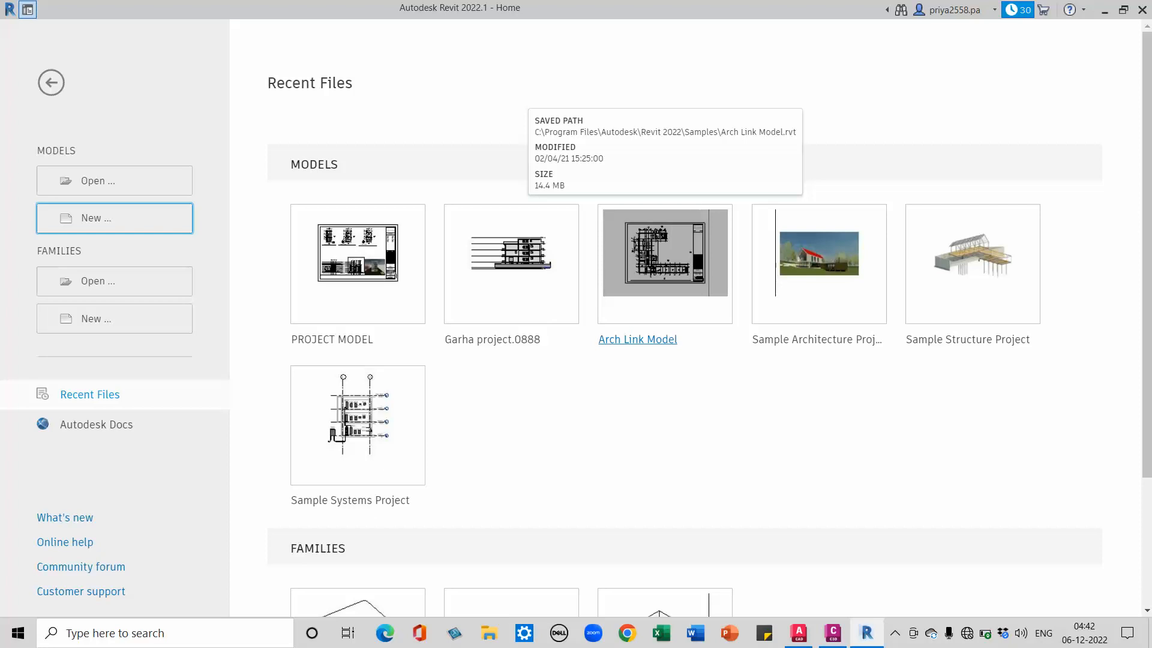
key(alt+Tab)
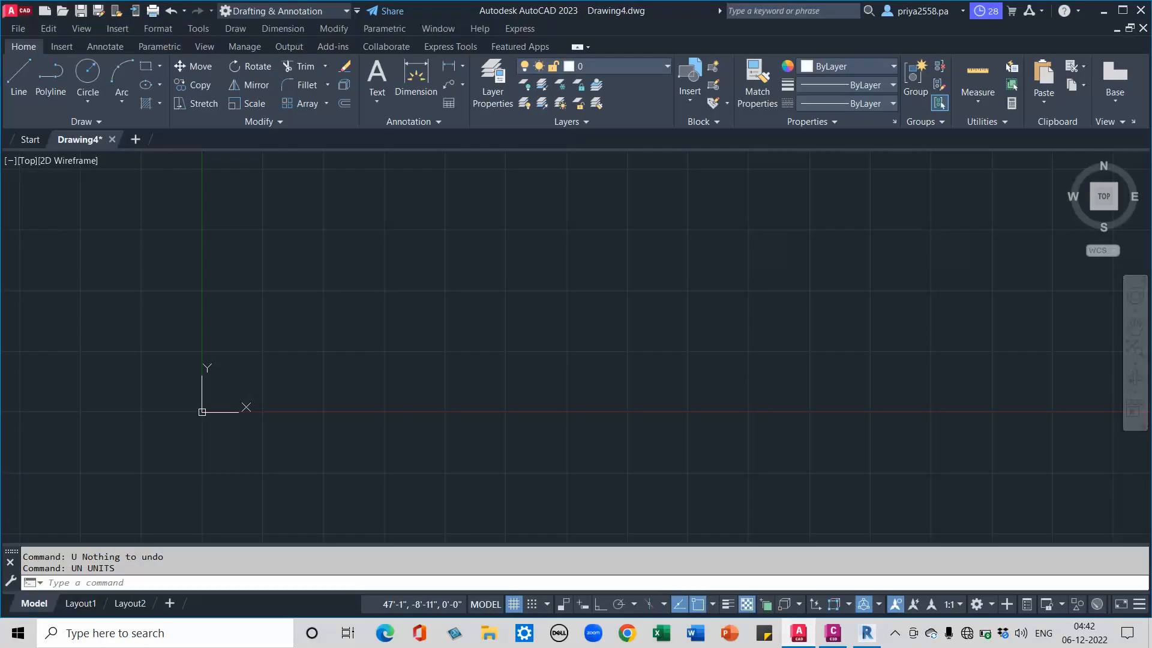
scroll(339, 330, up, 1)
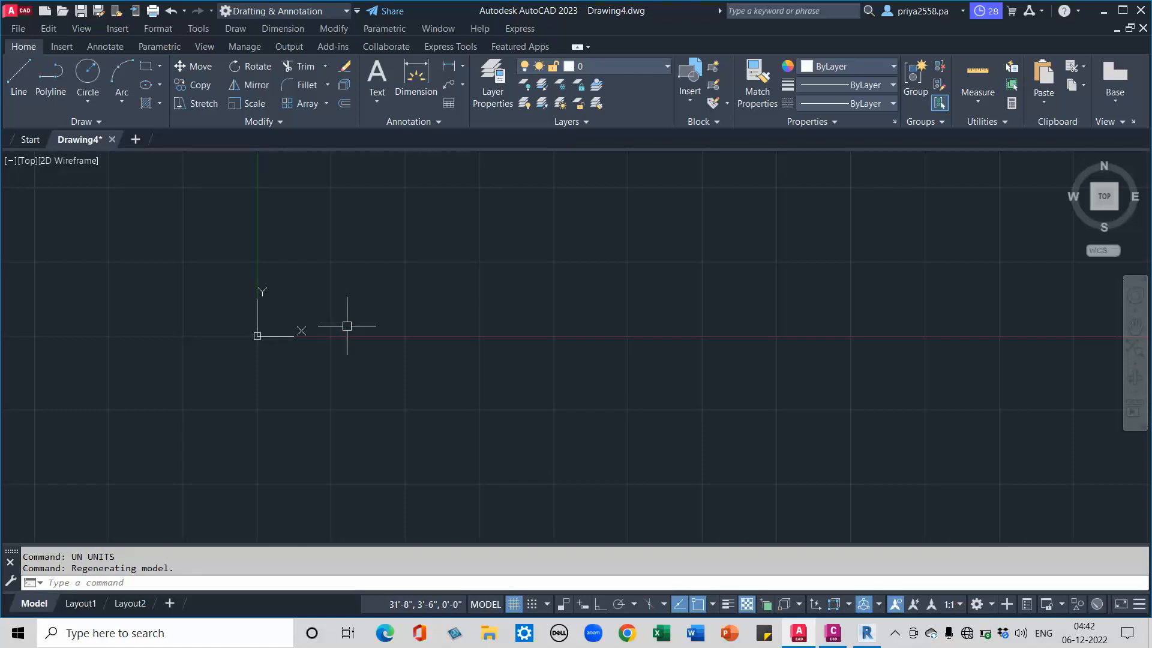
middle_drag(421, 282, 285, 340)
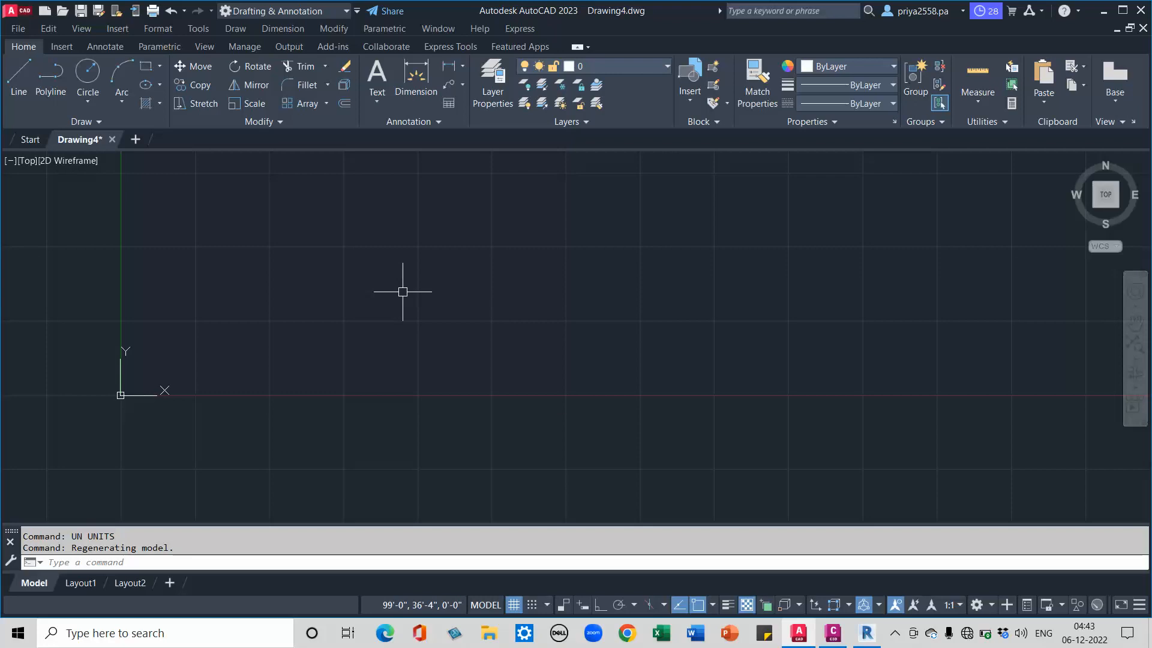
scroll(462, 329, down, 3)
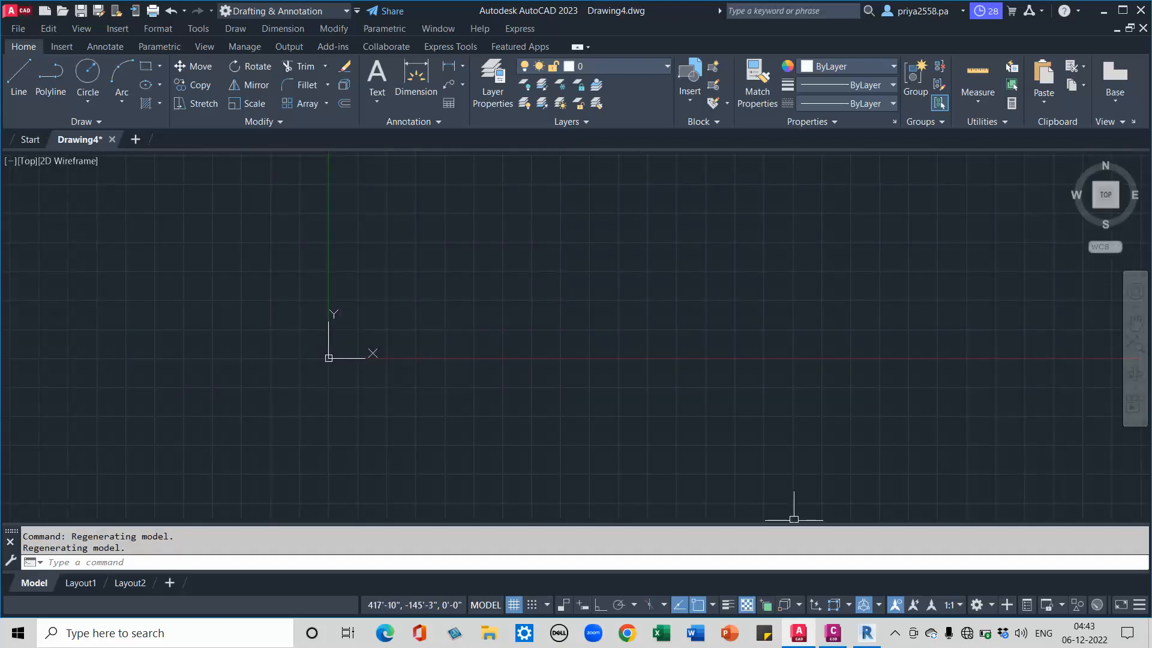